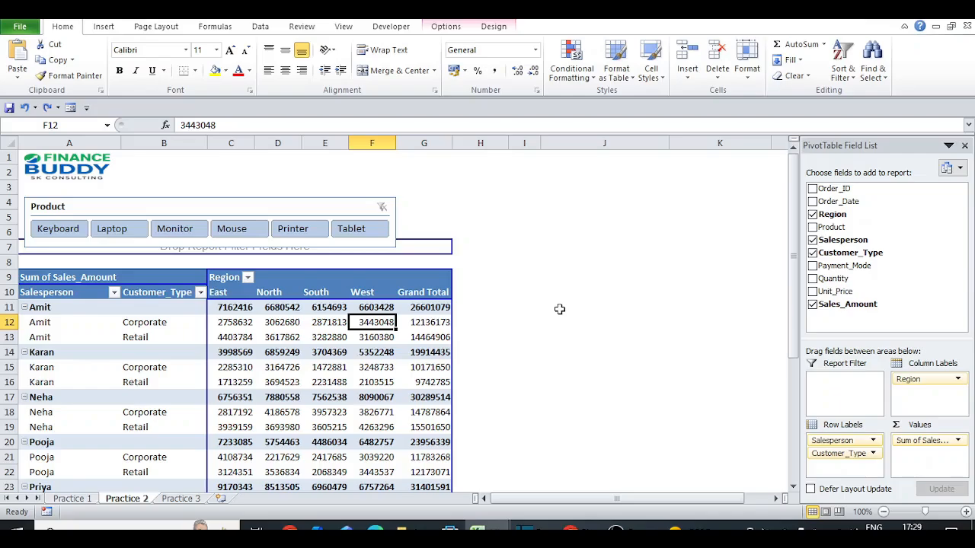
Step: Examine the summed sales amounts by salesperson, customer type and region in the pivot table
{"action": "key", "text": "Left"}
{"action": "key", "text": "Left"}
{"action": "key", "text": "Up"}
{"action": "key", "text": "Left"}
{"action": "key", "text": "Down"}
{"action": "key", "text": "Down"}
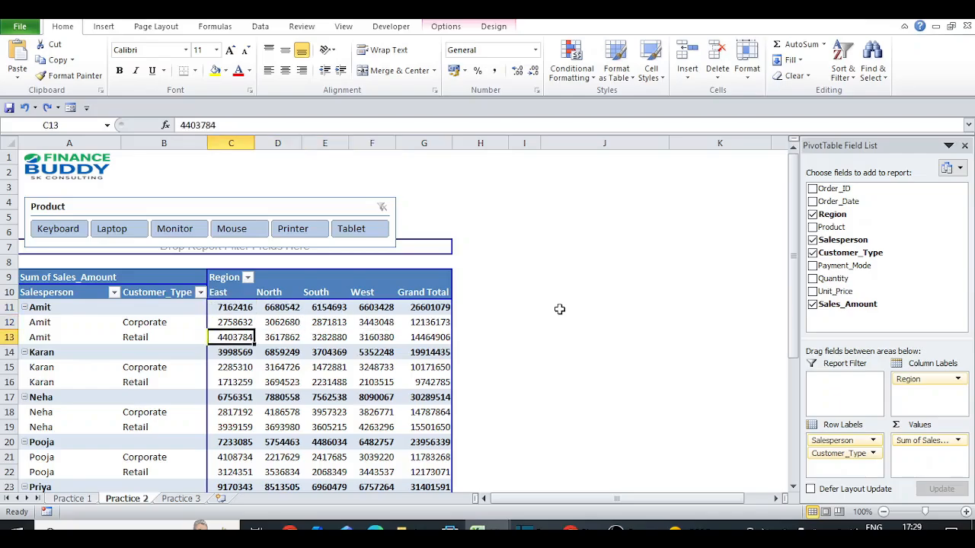
{"action": "left_click", "coordinate": [945, 445]}
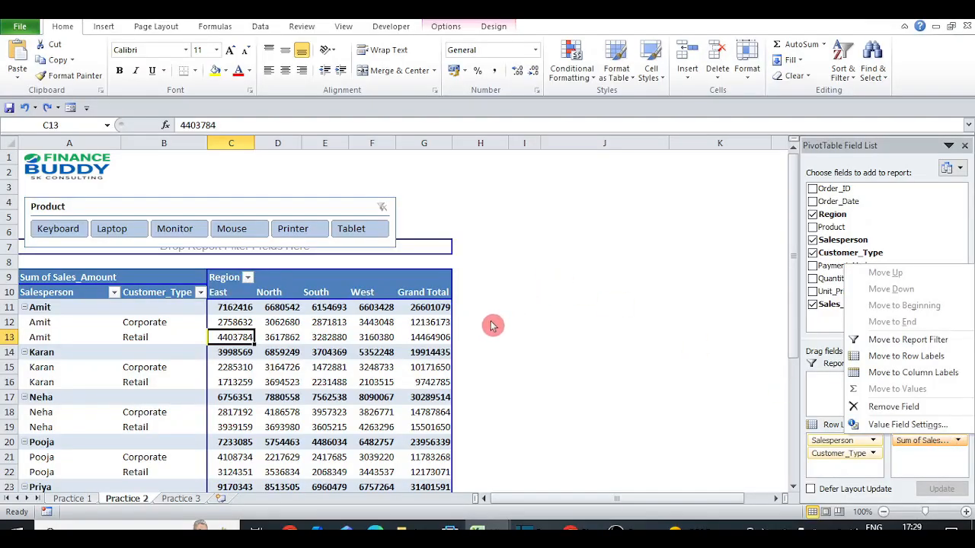
{"action": "left_click", "coordinate": [76, 326]}
{"action": "key", "text": "Right"}
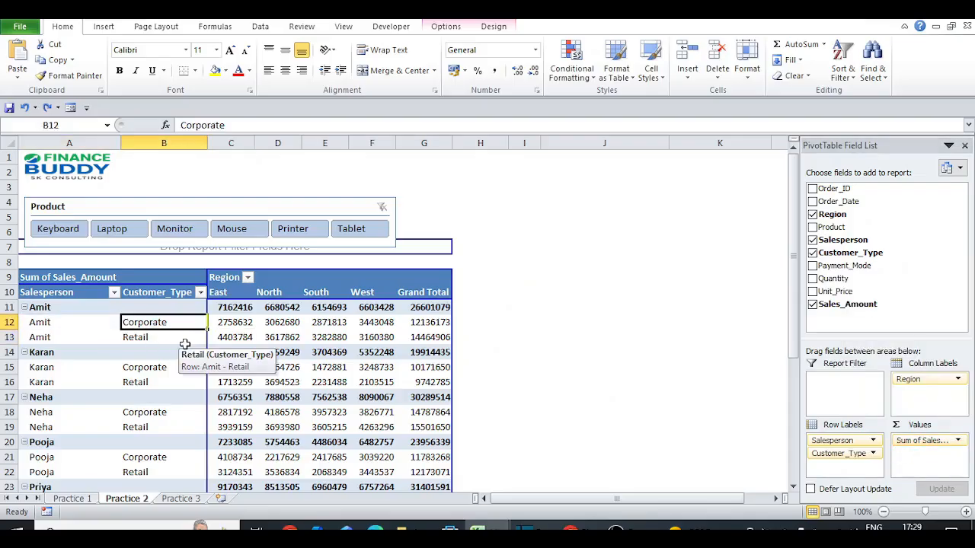
{"action": "left_click", "coordinate": [235, 285]}
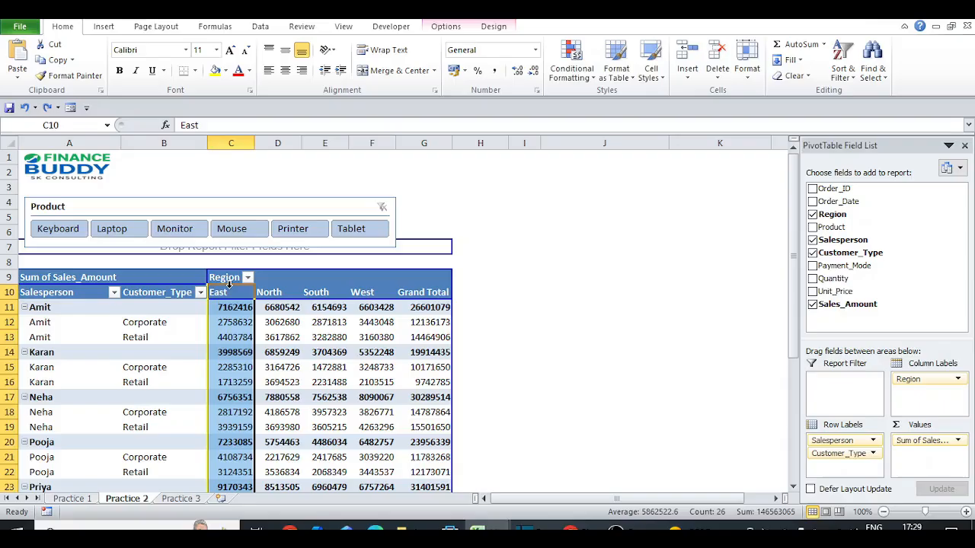
{"action": "left_click", "coordinate": [236, 322]}
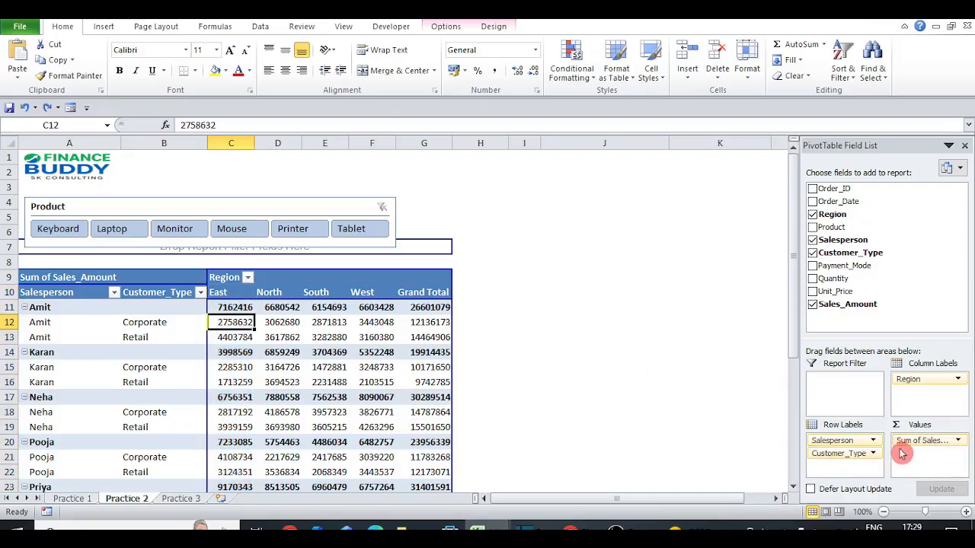
{"action": "left_click", "coordinate": [935, 442]}
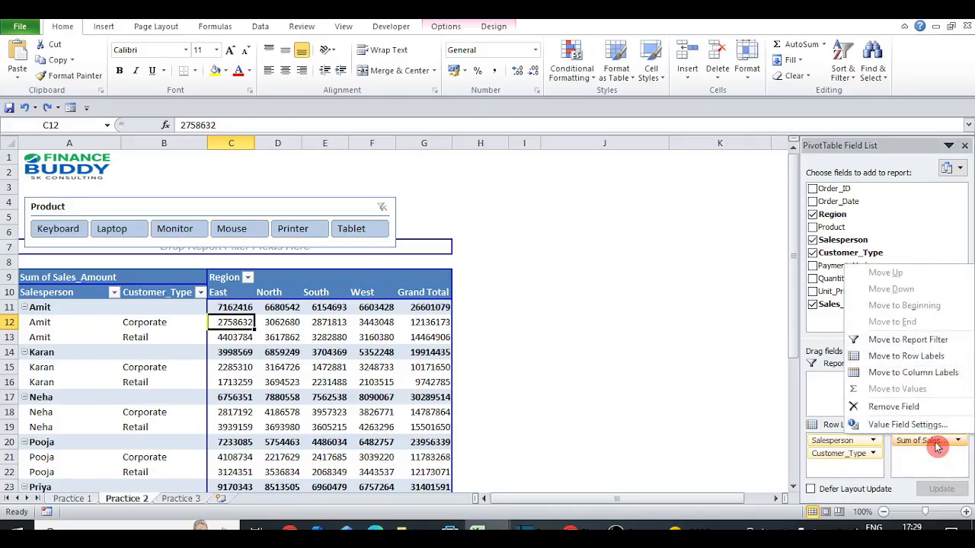
{"action": "left_click", "coordinate": [909, 426]}
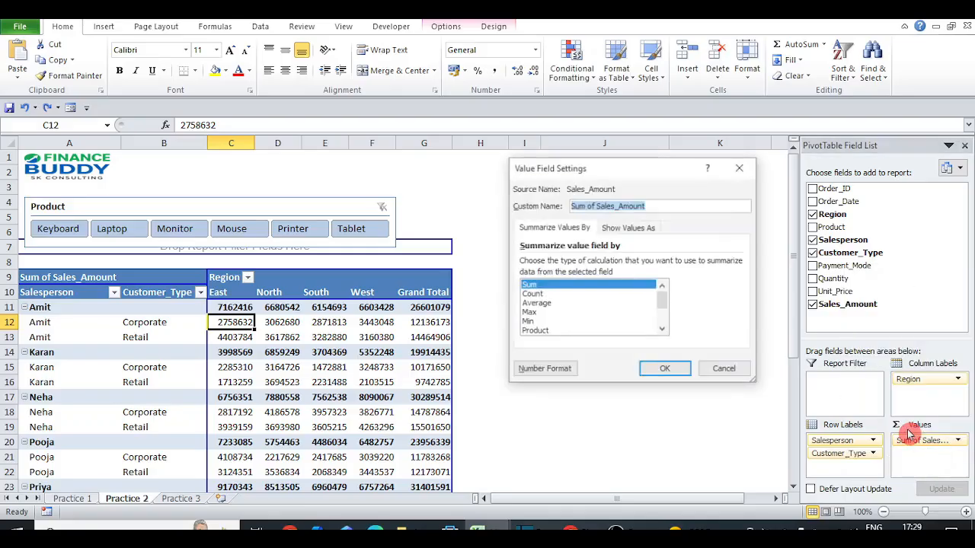
{"action": "left_click", "coordinate": [579, 296]}
{"action": "left_click", "coordinate": [579, 303]}
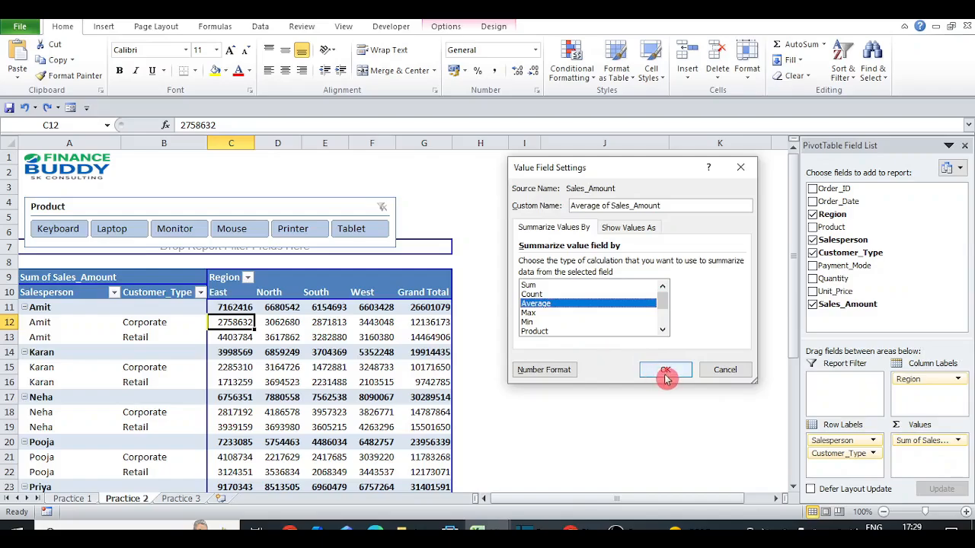
{"action": "left_click", "coordinate": [727, 370]}
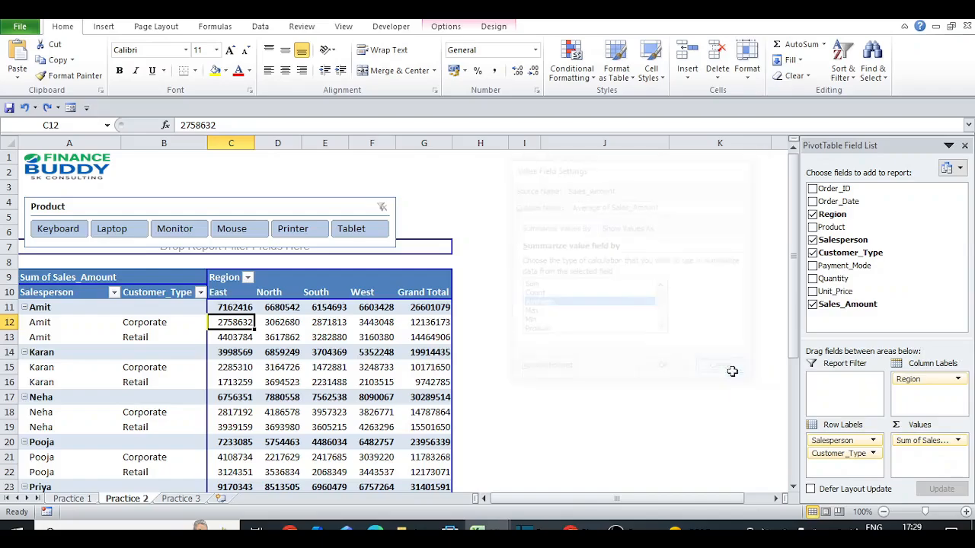
Step: Summarize the pivot table's Sales_Amount values by Average
{"action": "right_click", "coordinate": [229, 397]}
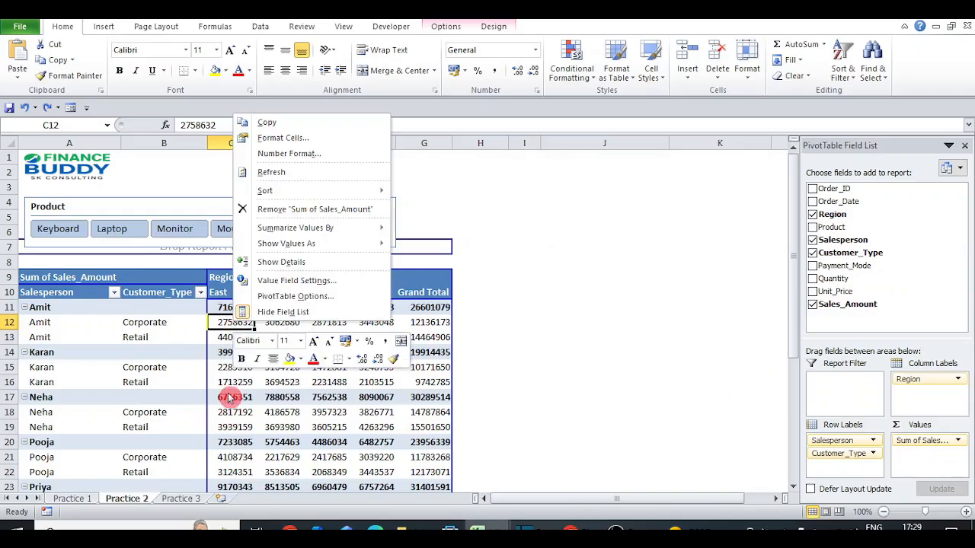
{"action": "left_click", "coordinate": [370, 228]}
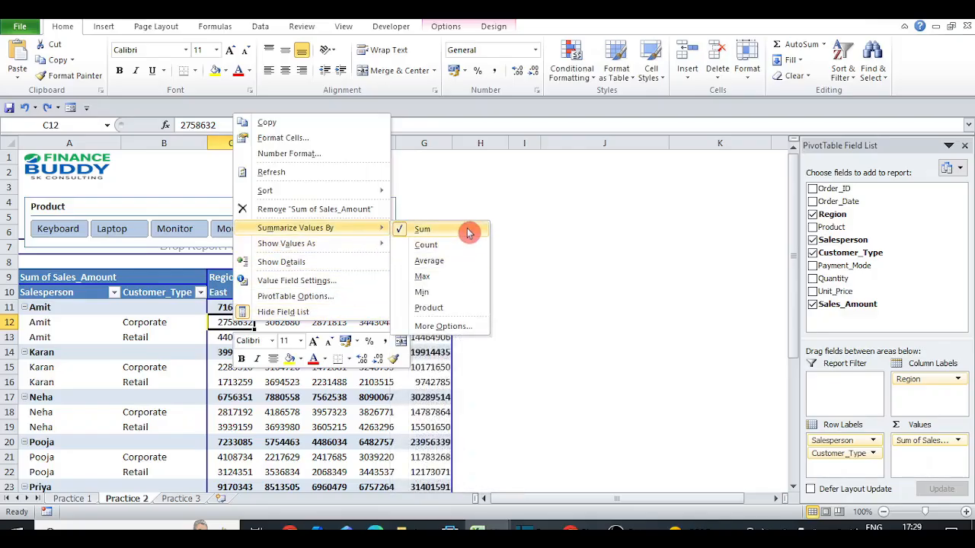
{"action": "left_click", "coordinate": [455, 262]}
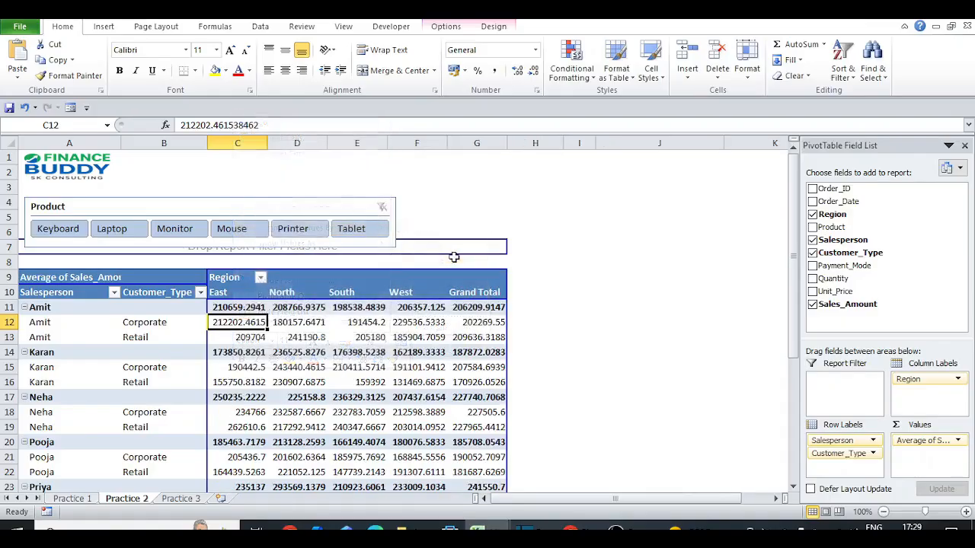
Step: Format all the pivot table's values with thousands separators and no decimal places
{"action": "key", "text": "Up"}
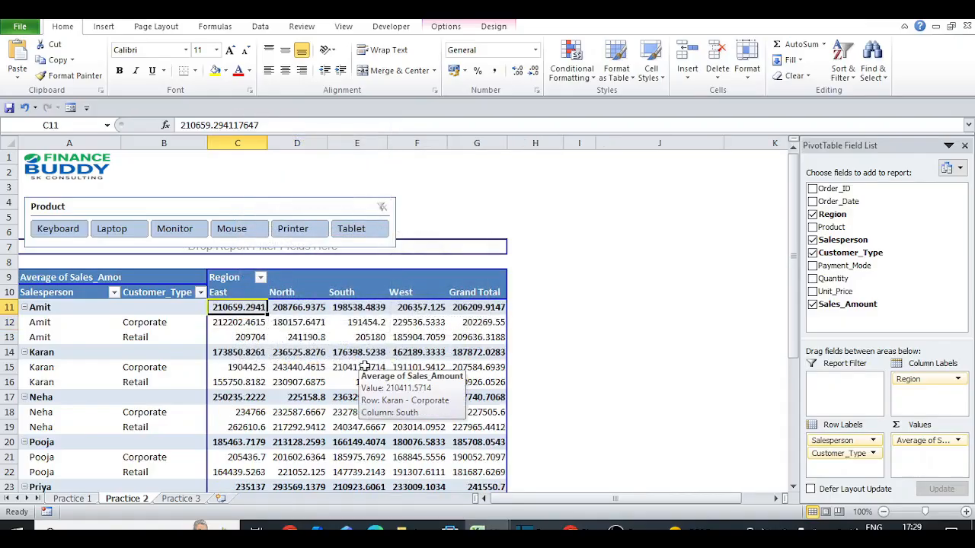
{"action": "key", "text": "ctrl+shift+Right"}
{"action": "key", "text": "ctrl+shift+Down"}
{"action": "left_click", "coordinate": [497, 72]}
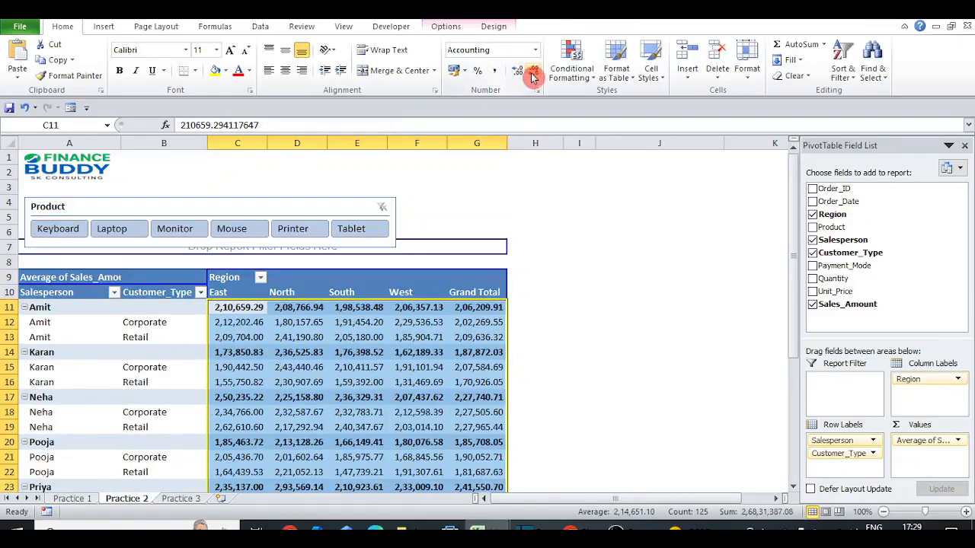
{"action": "left_click", "coordinate": [533, 70]}
{"action": "left_click", "coordinate": [533, 71]}
{"action": "left_click", "coordinate": [249, 312]}
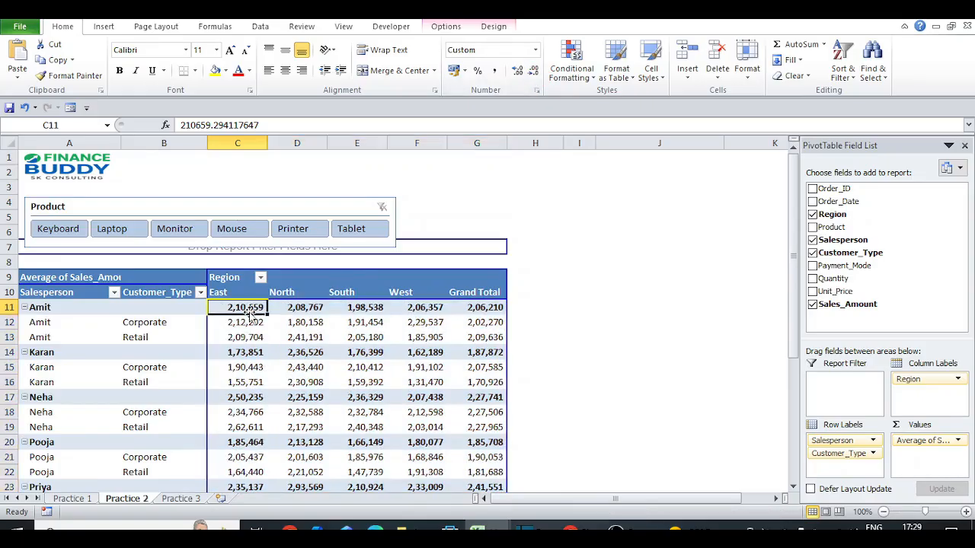
Step: Summarize the pivot table's Sales_Amount values by Max and review the first salesperson's Corporate row
{"action": "right_click", "coordinate": [258, 322]}
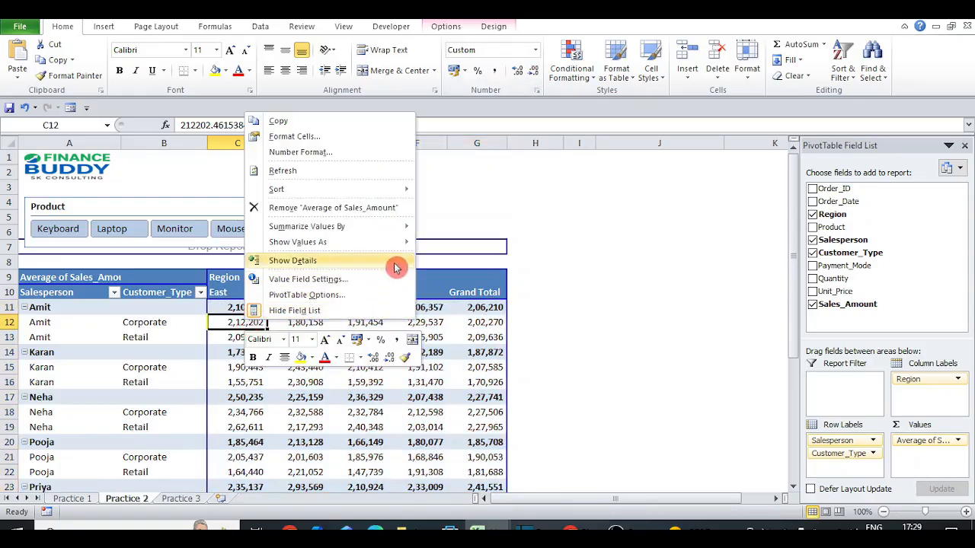
{"action": "mouse_move", "coordinate": [383, 227]}
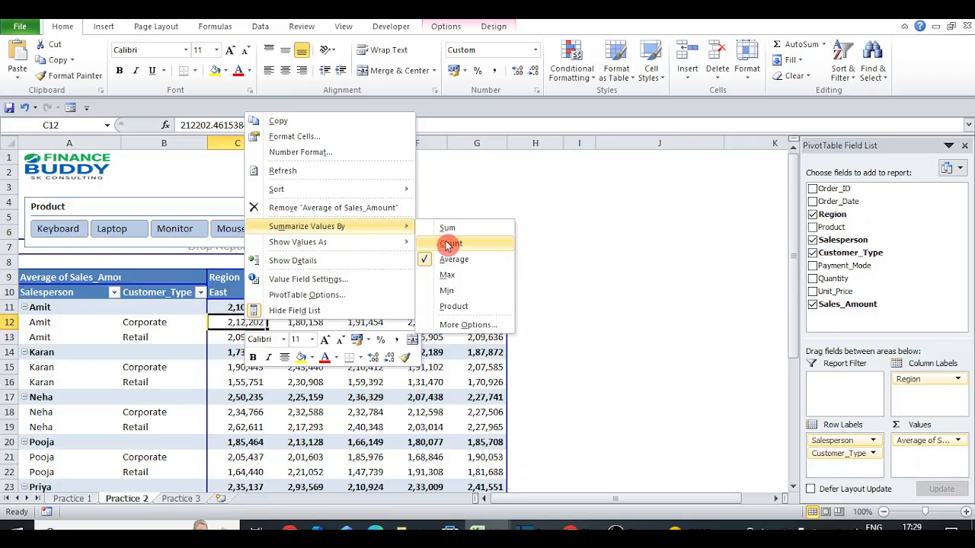
{"action": "left_click", "coordinate": [460, 276]}
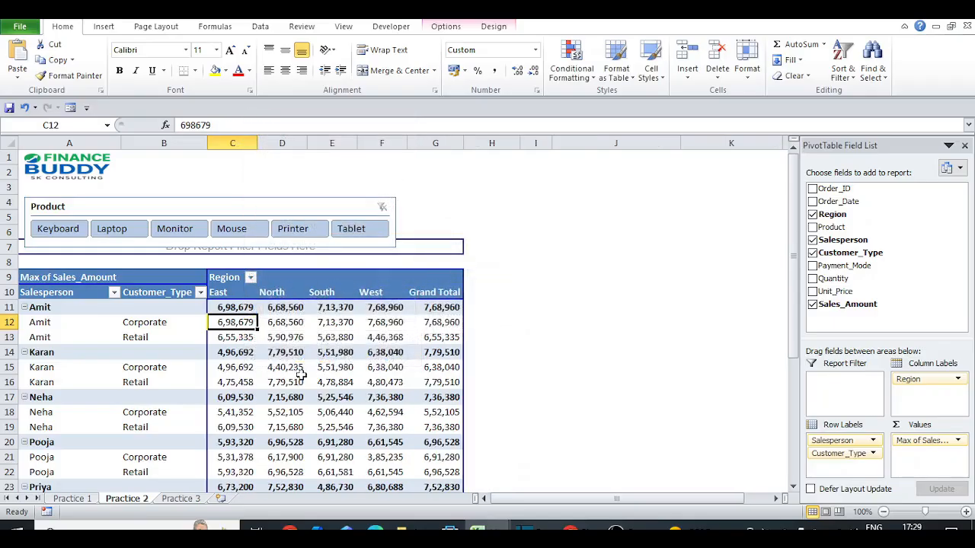
{"action": "mouse_move", "coordinate": [302, 368]}
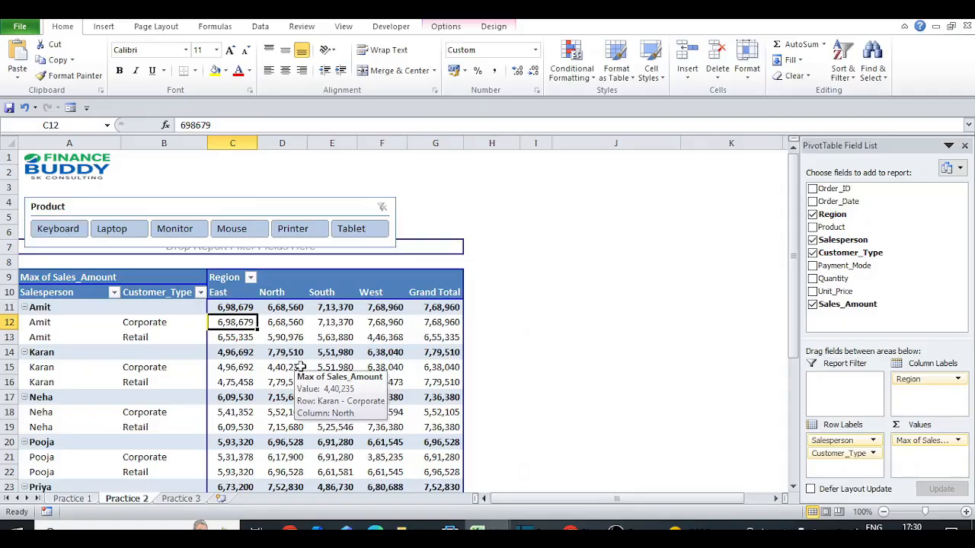
{"action": "left_click", "coordinate": [66, 325]}
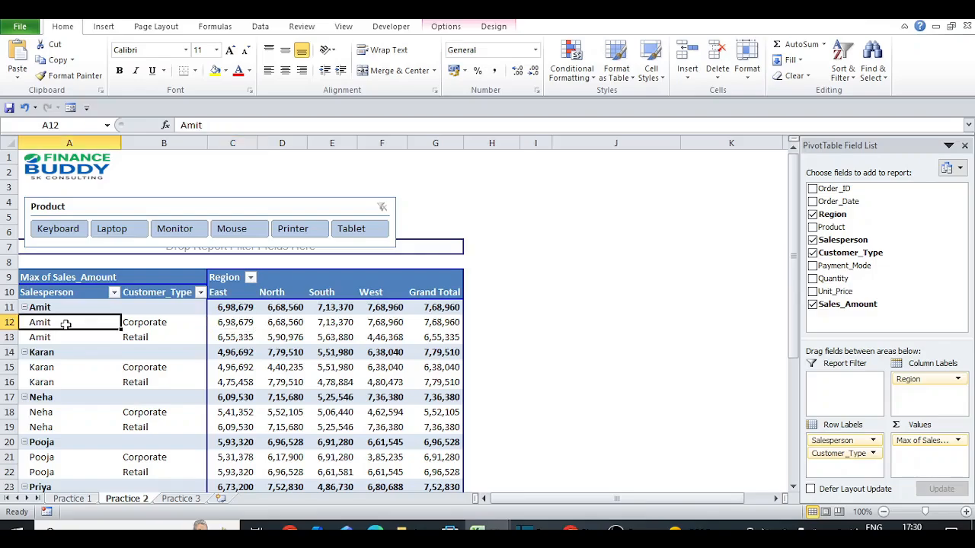
{"action": "key", "text": "Right"}
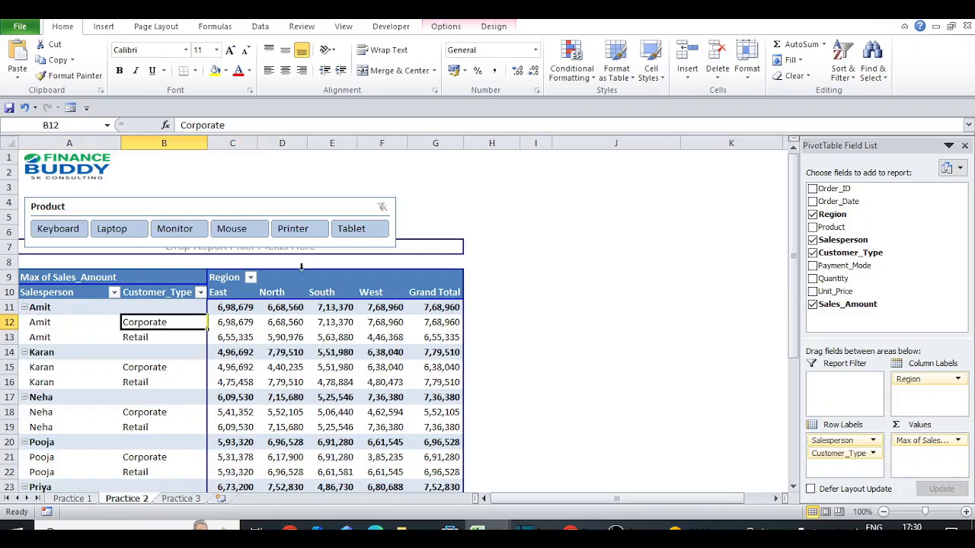
Step: Summarize the pivot table's Sales_Amount values by Sum
{"action": "right_click", "coordinate": [256, 322]}
{"action": "mouse_move", "coordinate": [375, 229]}
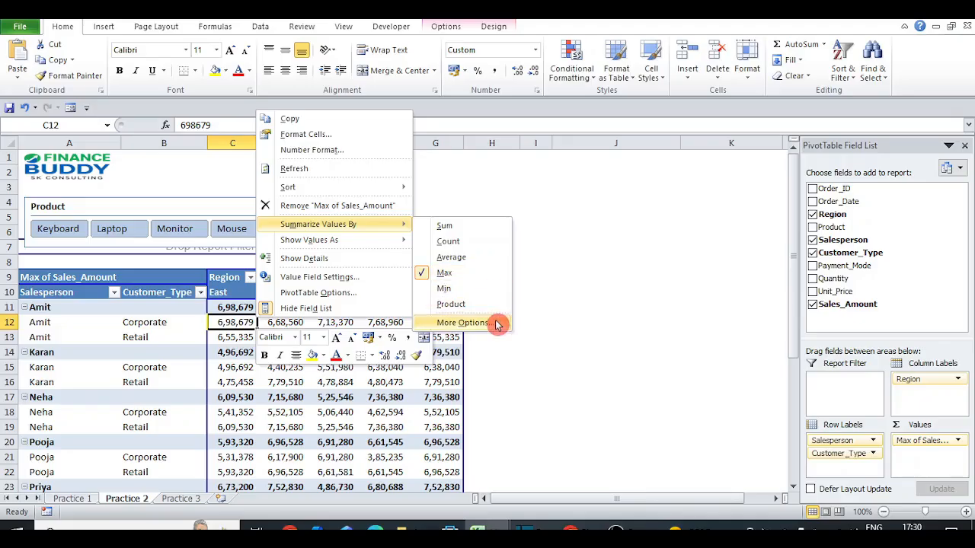
{"action": "left_click", "coordinate": [246, 322]}
{"action": "right_click", "coordinate": [246, 322]}
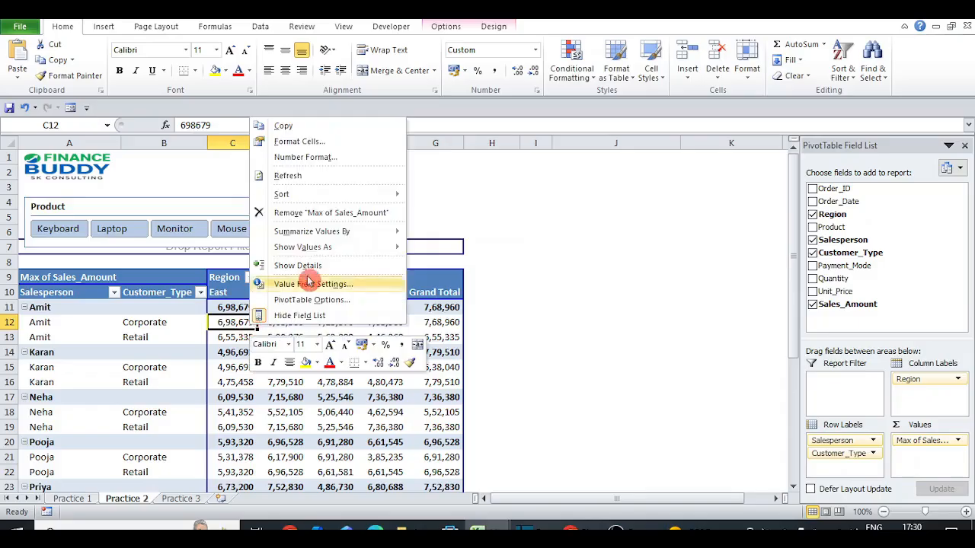
{"action": "mouse_move", "coordinate": [358, 241]}
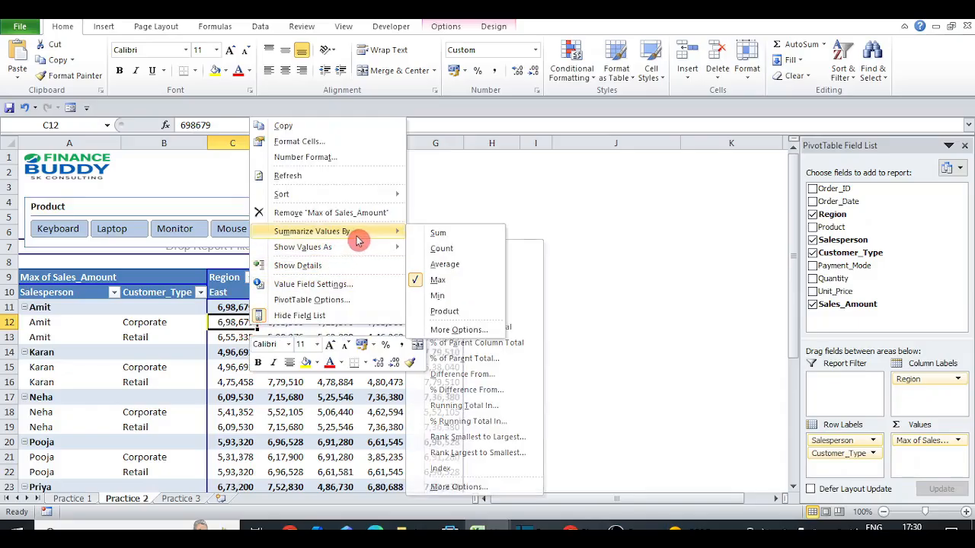
{"action": "left_click", "coordinate": [440, 232]}
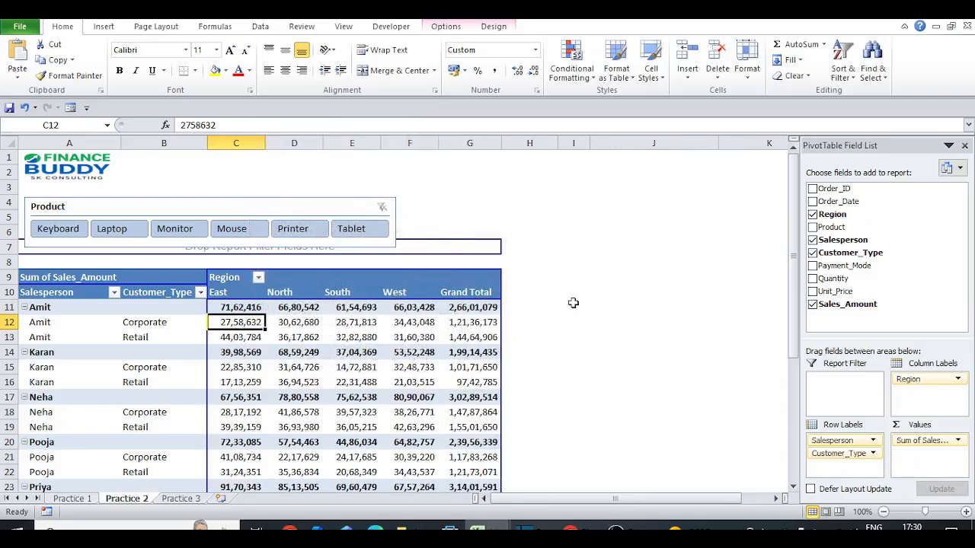
Step: Replace the Sales_Amount value field in the pivot table with Order_ID
{"action": "left_click", "coordinate": [937, 451]}
{"action": "left_click", "coordinate": [914, 440]}
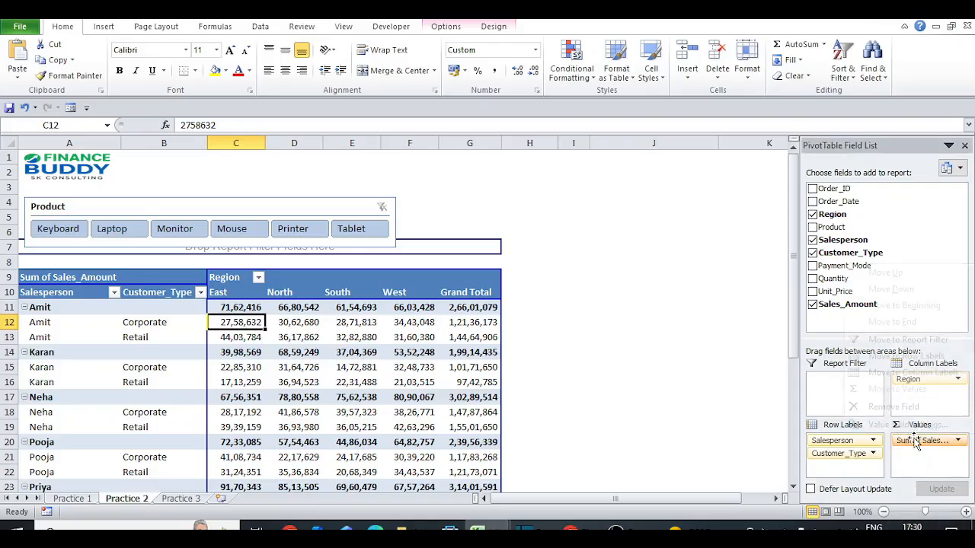
{"action": "left_click", "coordinate": [926, 407]}
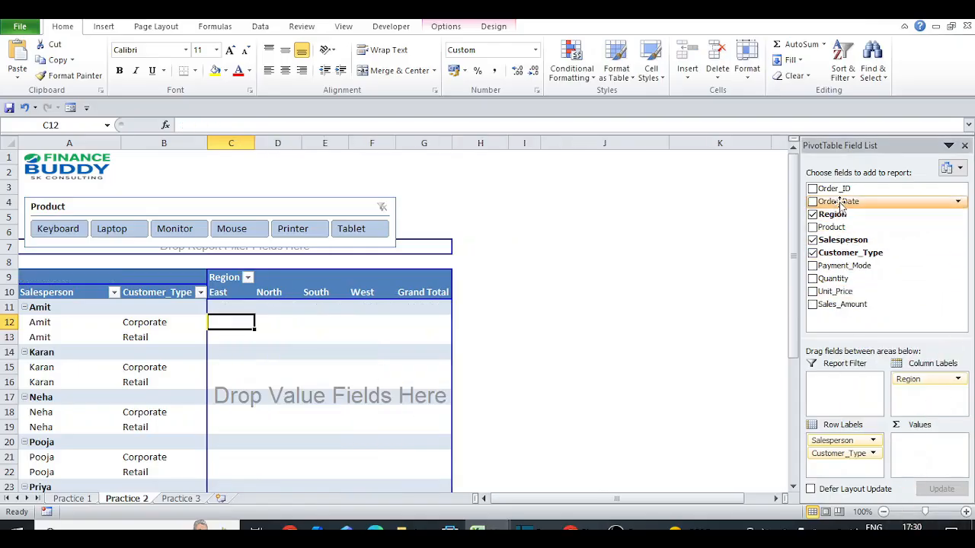
{"action": "left_click_drag", "start_coordinate": [834, 189], "coordinate": [931, 444]}
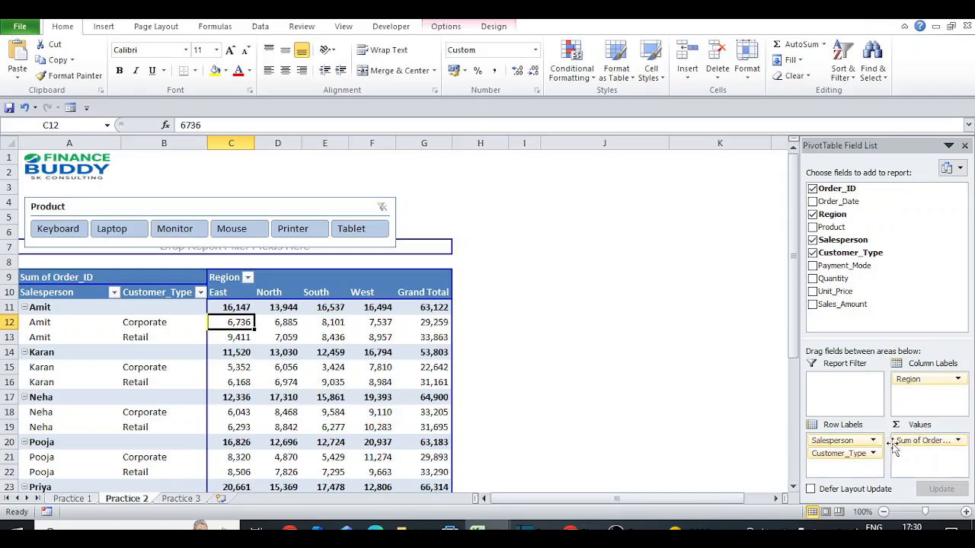
Step: Summarize the pivot table's Order_ID values by Count and look over the order counts
{"action": "right_click", "coordinate": [289, 321]}
{"action": "mouse_move", "coordinate": [389, 230]}
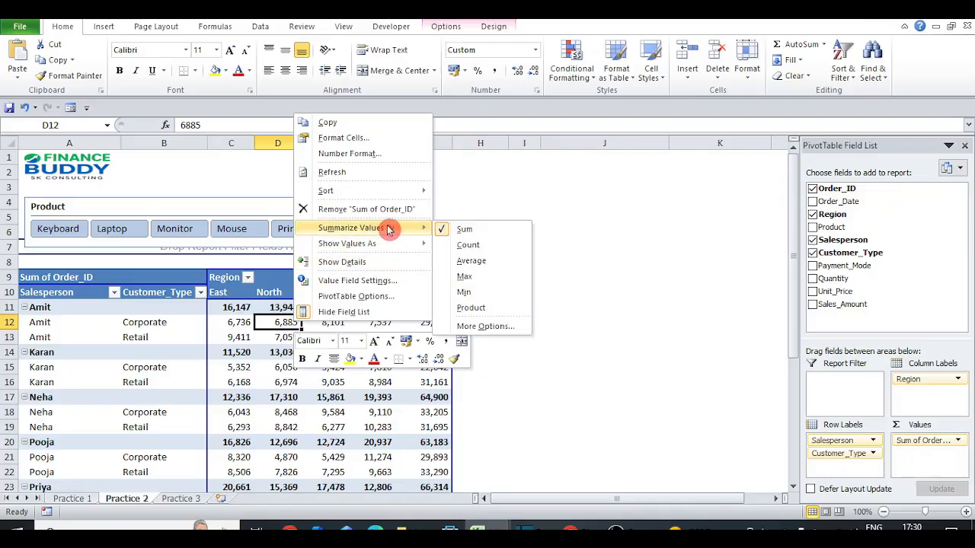
{"action": "left_click", "coordinate": [466, 246]}
{"action": "left_click", "coordinate": [249, 324]}
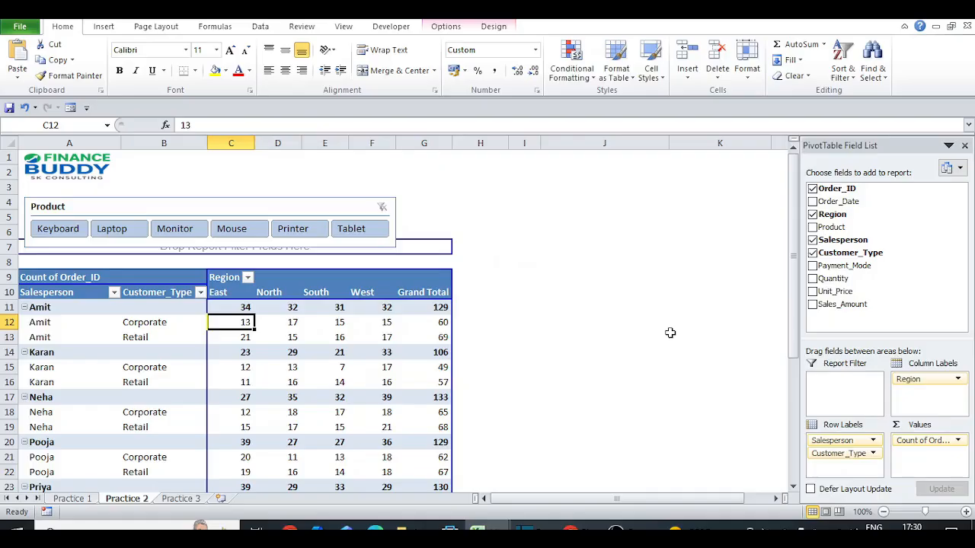
{"action": "left_click", "coordinate": [515, 349]}
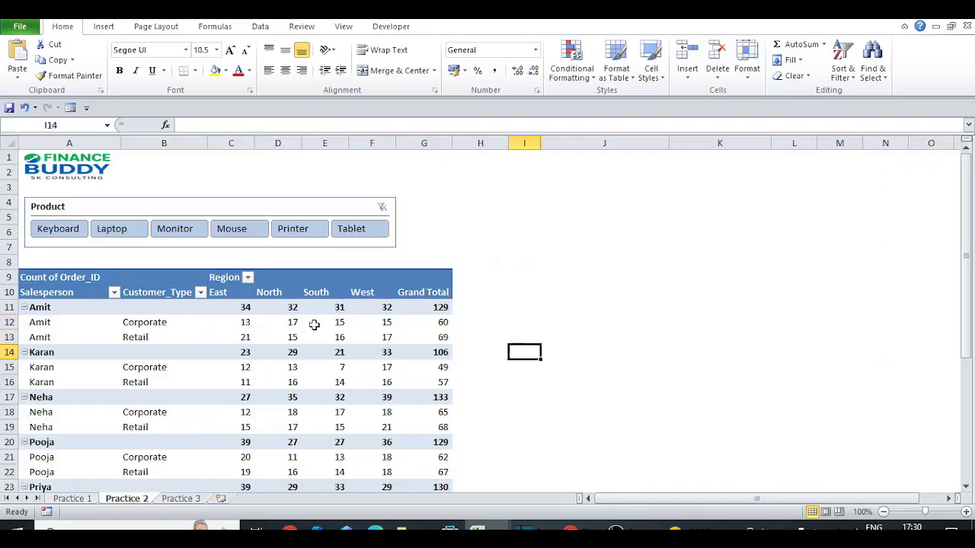
{"action": "left_click", "coordinate": [313, 325]}
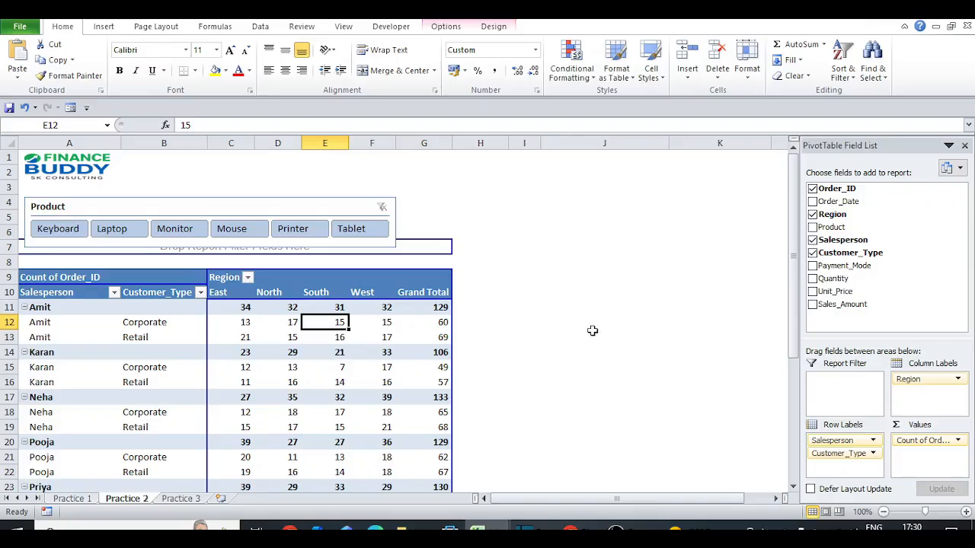
Step: Undo the Order_ID count and the value field swap to restore Sales_Amount as the pivot table's values
{"action": "key", "text": "ctrl+z"}
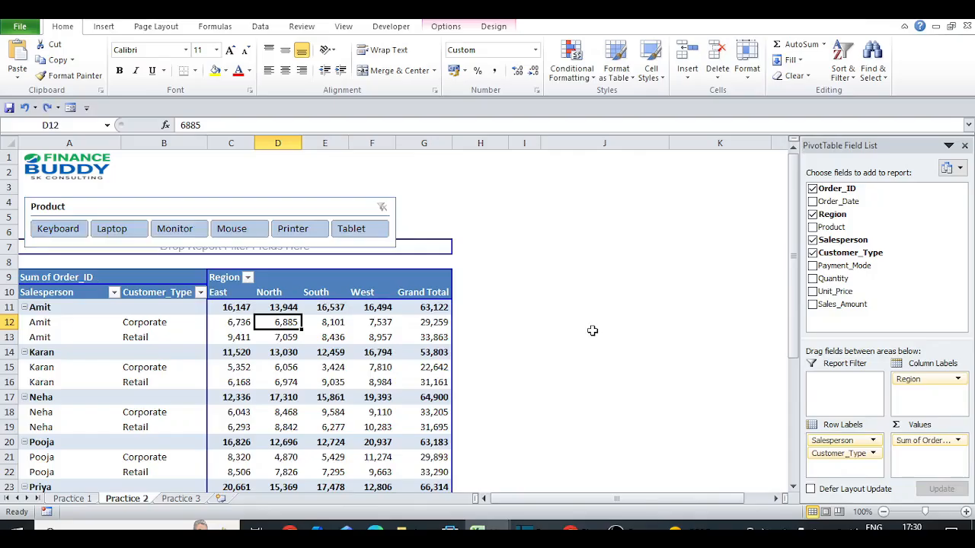
{"action": "key", "text": "ctrl+z"}
{"action": "key", "text": "ctrl+z"}
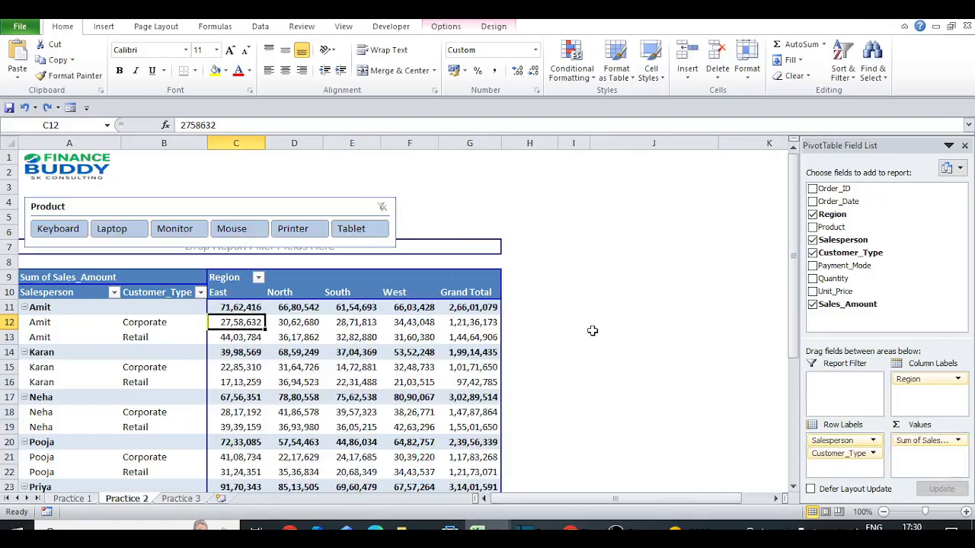
{"action": "left_click", "coordinate": [303, 326]}
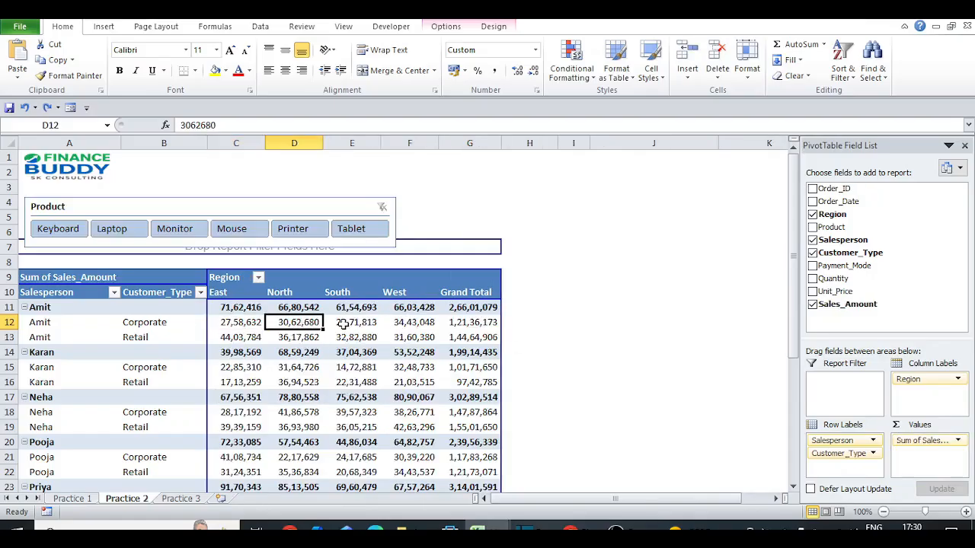
Step: Look over the available Show Values As calculations for the pivot table's Sales_Amount values and close the list without choosing one
{"action": "right_click", "coordinate": [343, 324]}
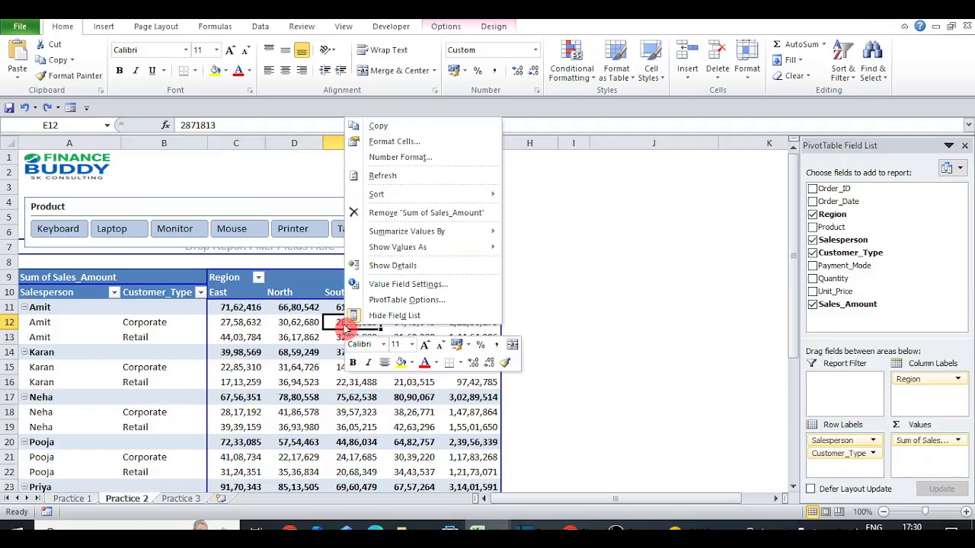
{"action": "mouse_move", "coordinate": [495, 259]}
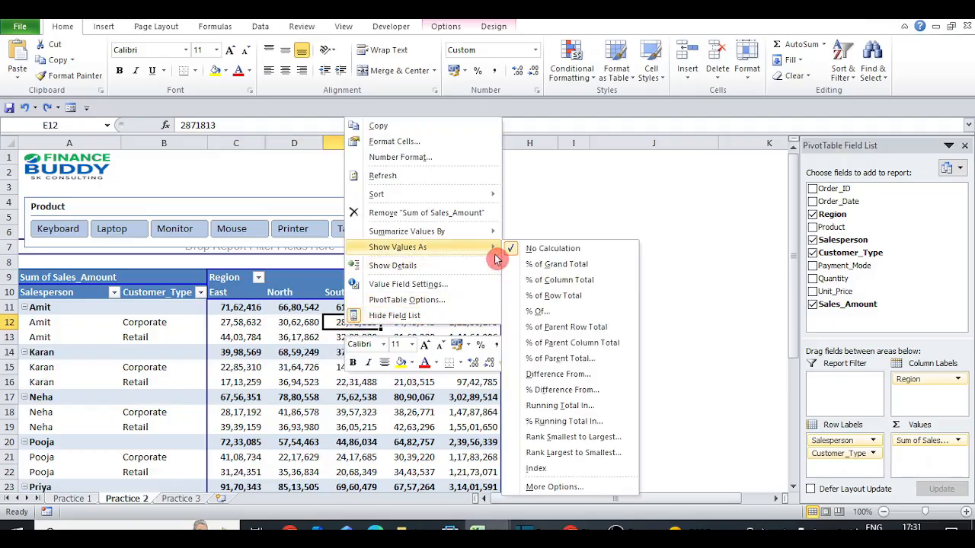
{"action": "left_click", "coordinate": [257, 323]}
{"action": "left_click", "coordinate": [258, 322]}
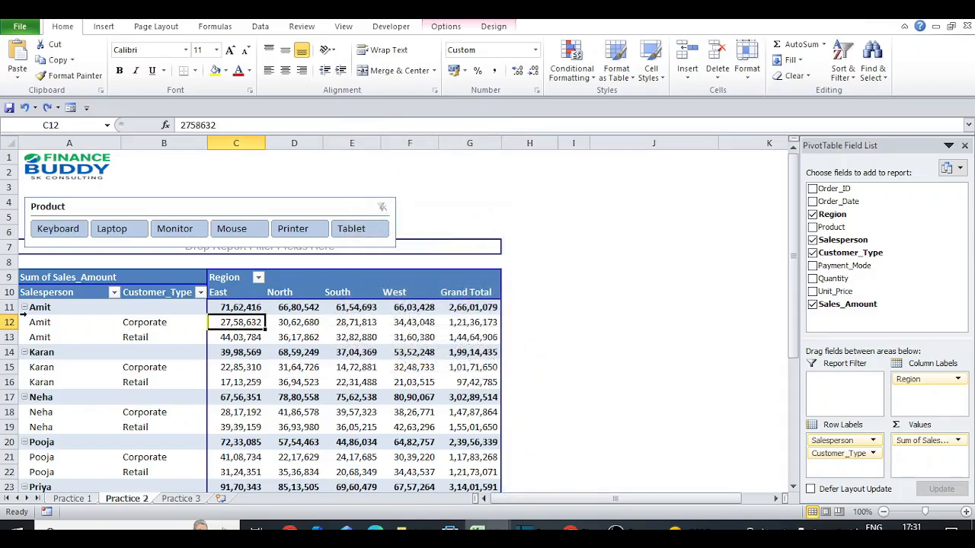
{"action": "mouse_move", "coordinate": [240, 322]}
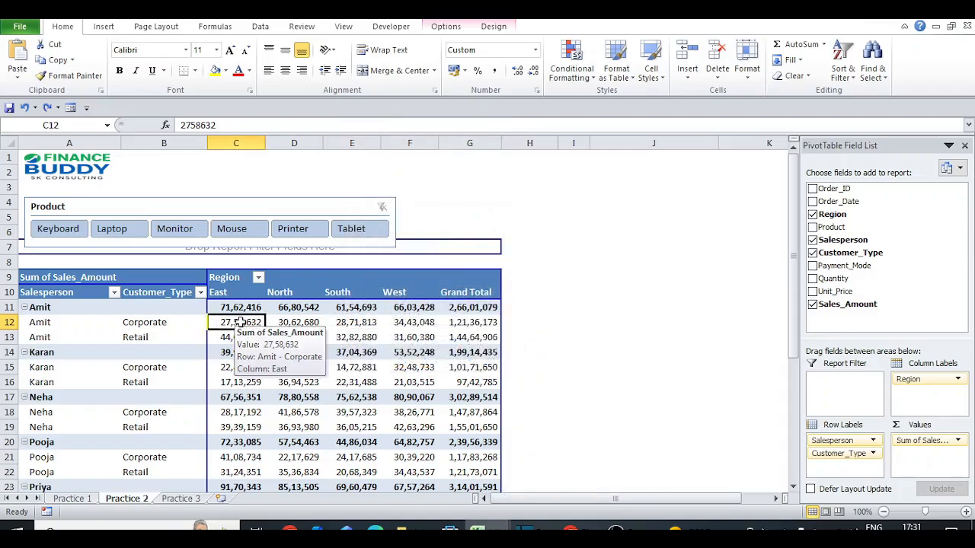
{"action": "left_click", "coordinate": [335, 322]}
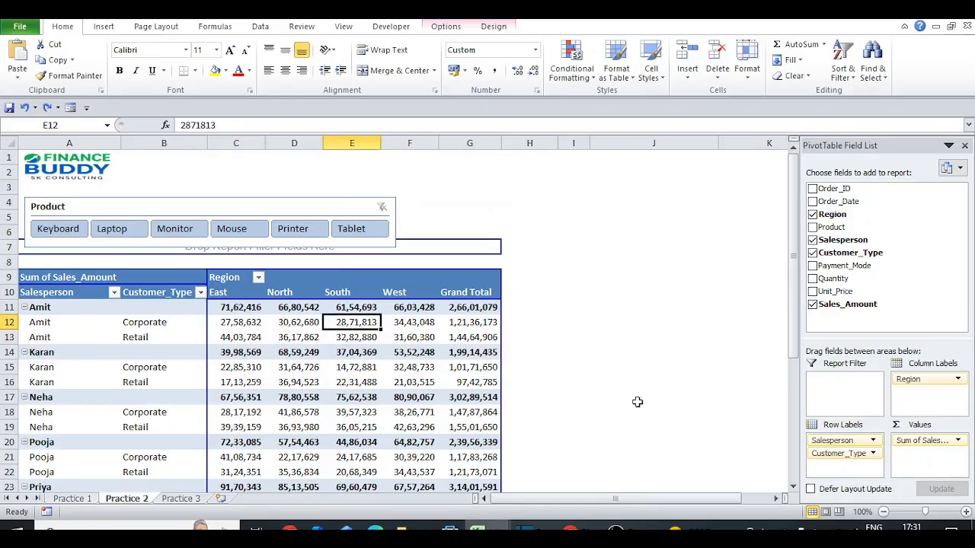
Step: Examine the pivot table's Grand Total column down to the overall total, and go back over the first salesperson's Corporate sales
{"action": "left_click", "coordinate": [447, 325]}
{"action": "key", "text": "ctrl+Down"}
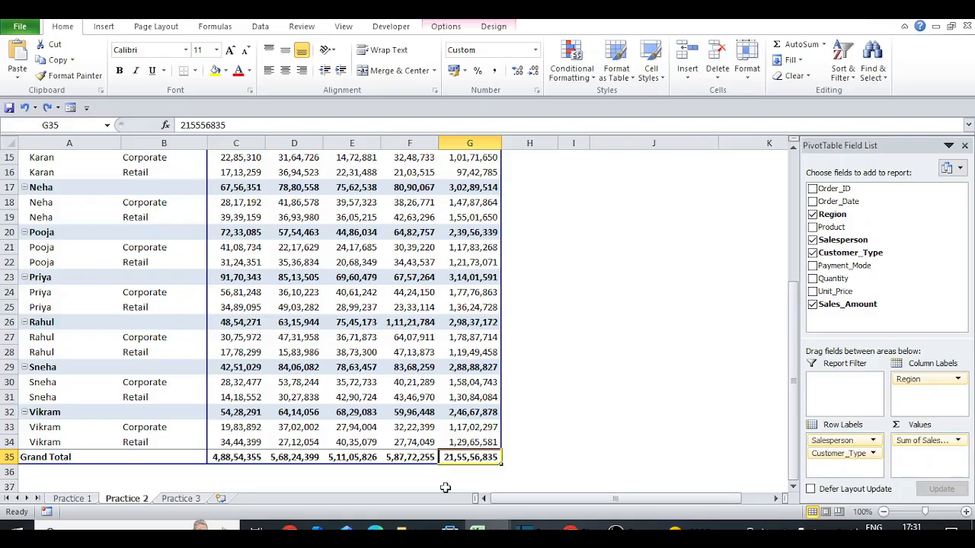
{"action": "key", "text": "ctrl+Up"}
{"action": "key", "text": "Down"}
{"action": "key", "text": "Down"}
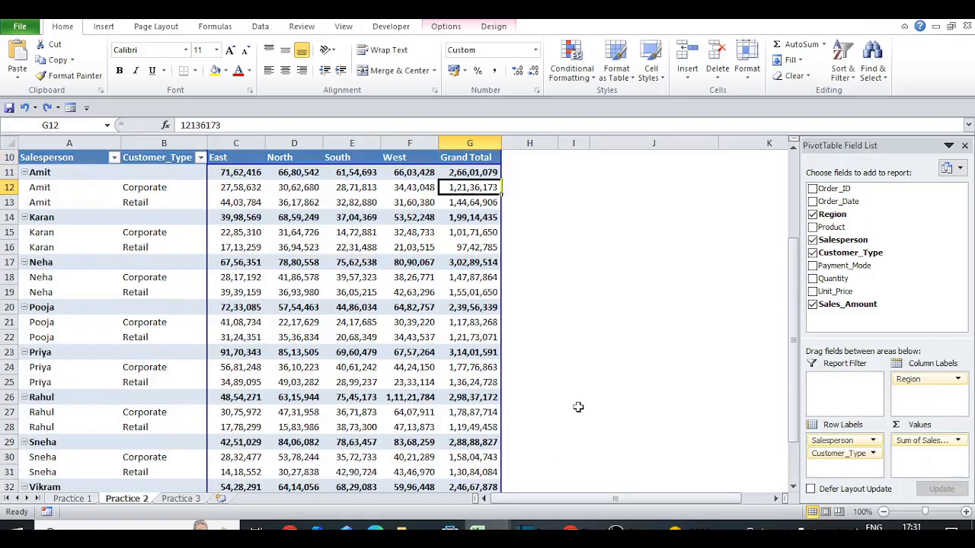
{"action": "key", "text": "Left"}
{"action": "key", "text": "Left"}
{"action": "key", "text": "Left"}
{"action": "key", "text": "Left"}
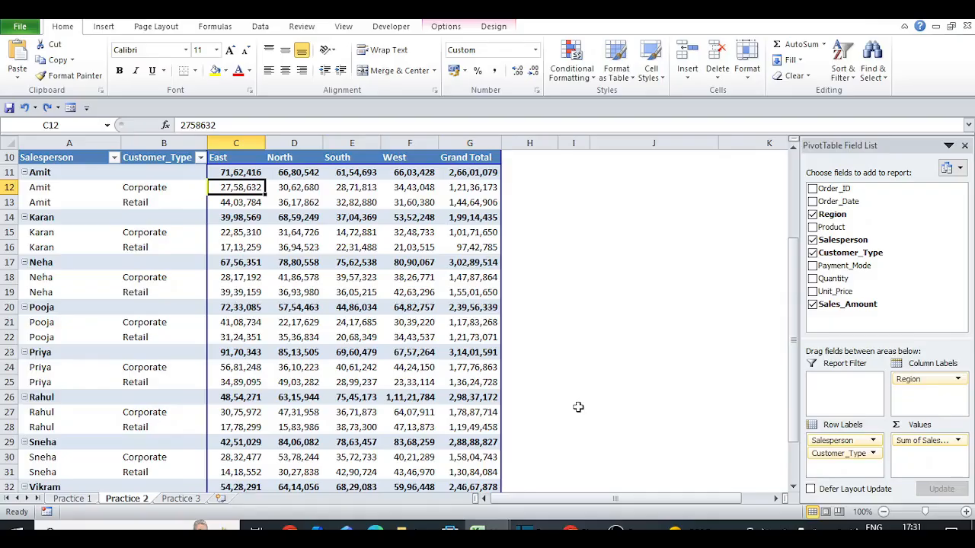
{"action": "key", "text": "Up"}
{"action": "key", "text": "Up"}
{"action": "key", "text": "Up"}
{"action": "key", "text": "Up"}
{"action": "key", "text": "Up"}
{"action": "key", "text": "Up"}
{"action": "key", "text": "Up"}
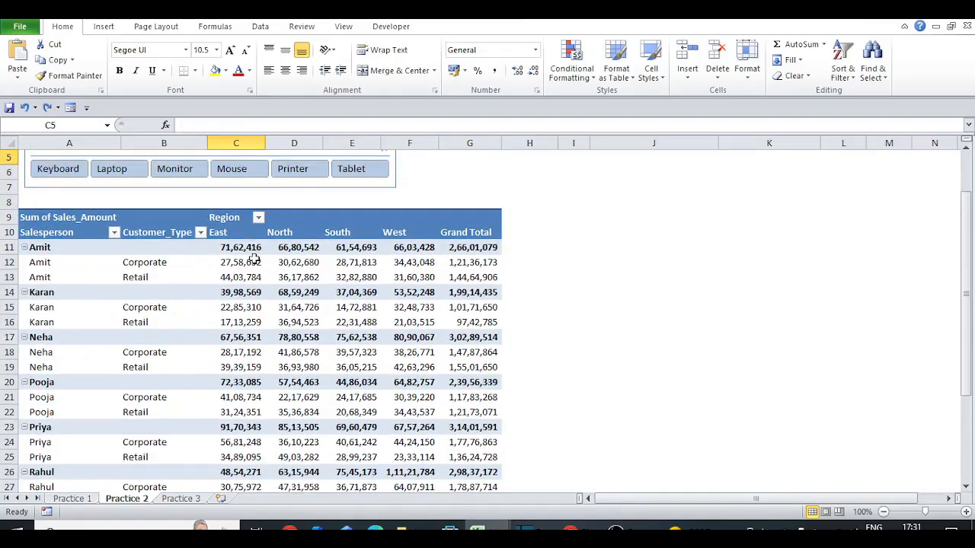
Step: Show the pivot table's Sales_Amount values as % of Grand Total
{"action": "left_click", "coordinate": [242, 262]}
{"action": "right_click", "coordinate": [239, 265]}
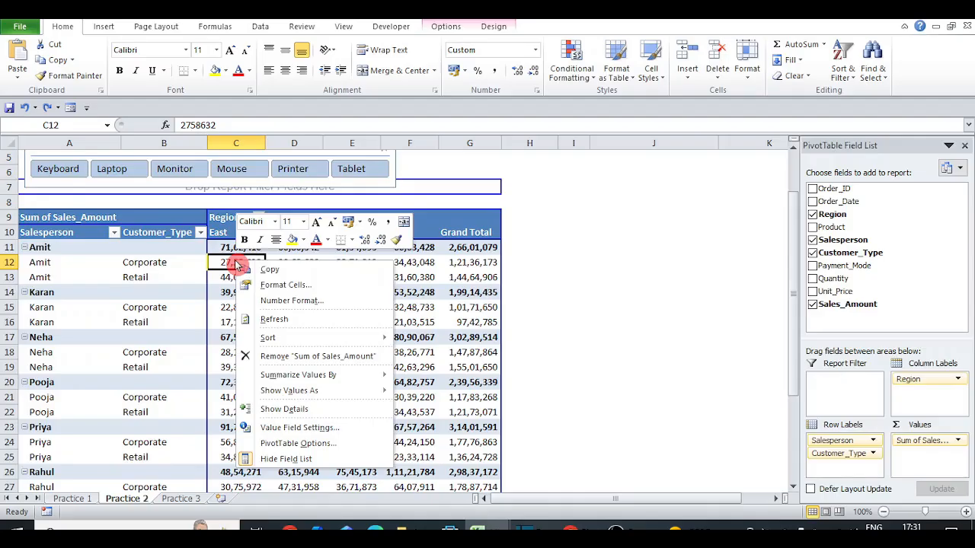
{"action": "mouse_move", "coordinate": [305, 389]}
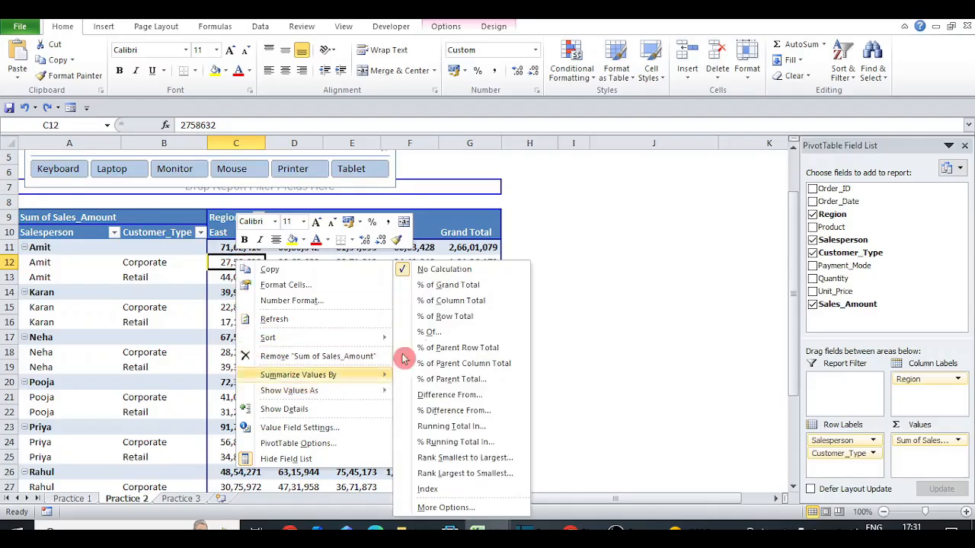
{"action": "left_click", "coordinate": [502, 285]}
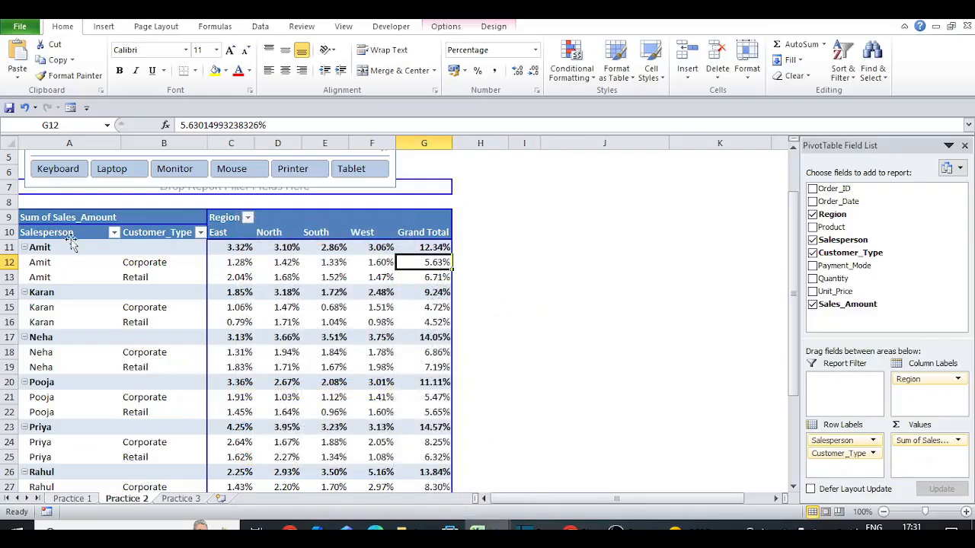
Step: Collapse the entire Salesperson field so that each salesperson takes up a single row
{"action": "right_click", "coordinate": [38, 261]}
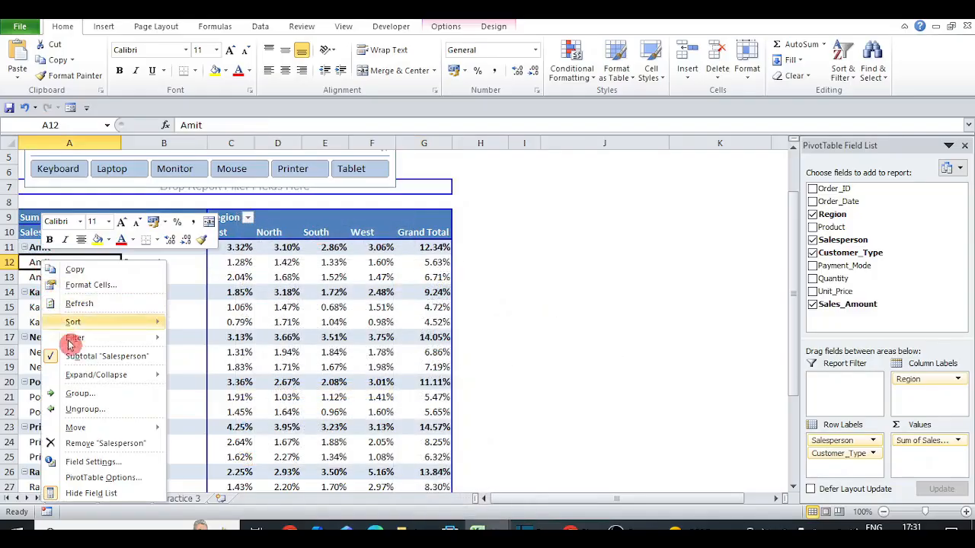
{"action": "mouse_move", "coordinate": [126, 374]}
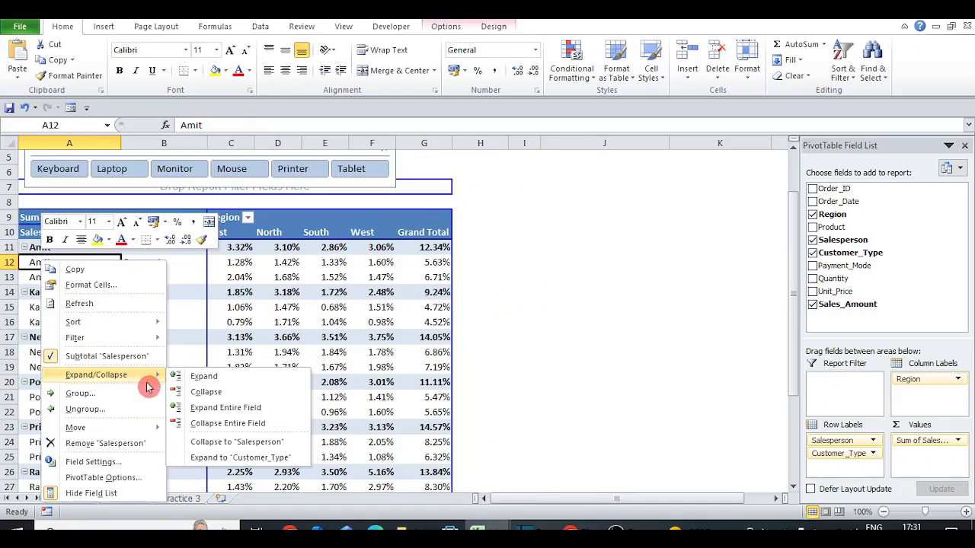
{"action": "left_click", "coordinate": [214, 426]}
Step: Examine the Grand Total row's percentages for the East, North, South and West regions against the overall total
{"action": "left_click", "coordinate": [426, 262]}
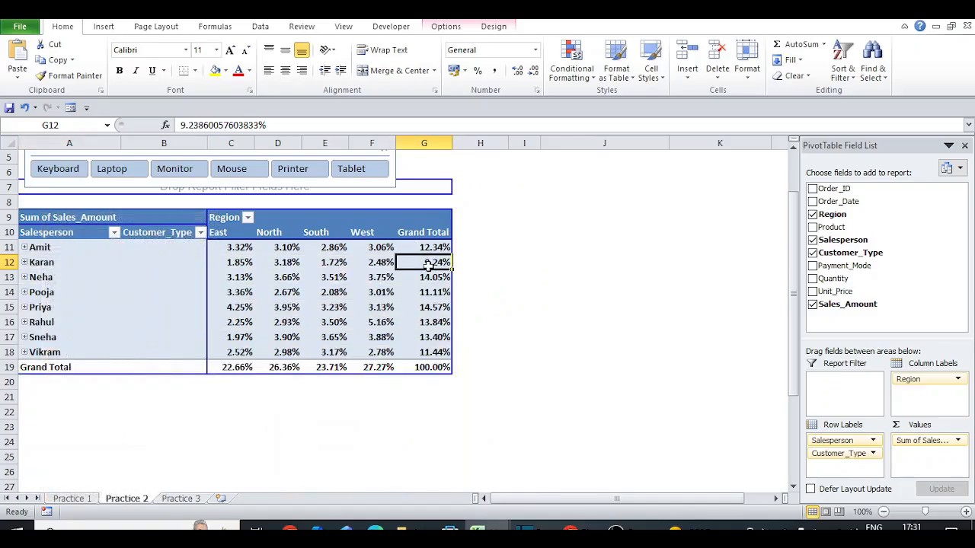
{"action": "left_click", "coordinate": [431, 367]}
{"action": "key", "text": "Left"}
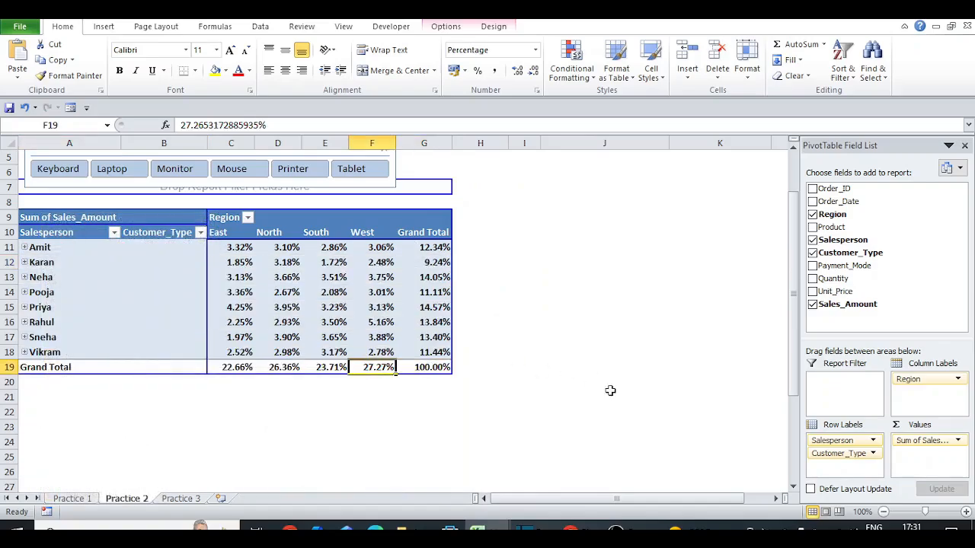
{"action": "key", "text": "shift+Left"}
{"action": "key", "text": "shift+Left"}
{"action": "key", "text": "shift+Left"}
{"action": "key", "text": "Right"}
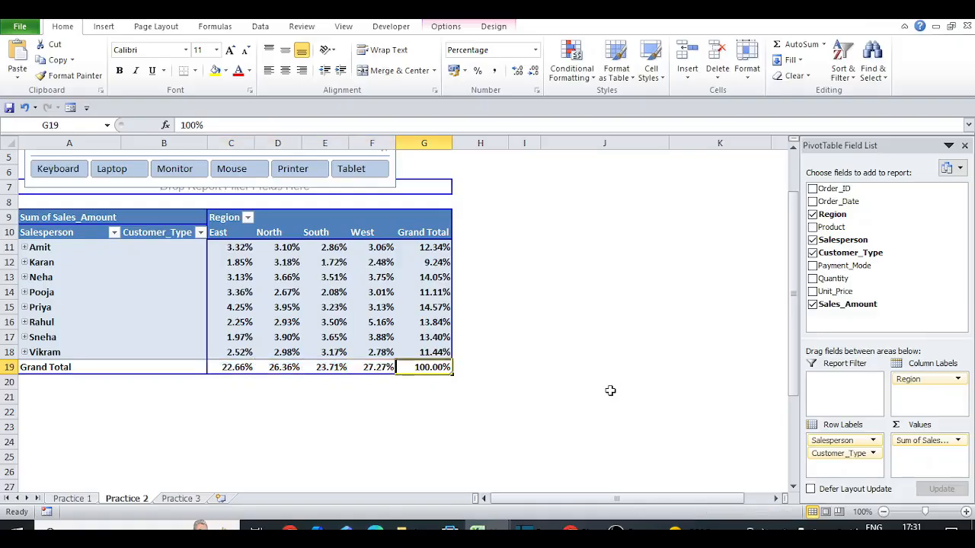
{"action": "key", "text": "Left"}
{"action": "key", "text": "Left"}
{"action": "key", "text": "Left"}
{"action": "key", "text": "Left"}
{"action": "key", "text": "shift+Right"}
{"action": "key", "text": "shift+Right"}
{"action": "key", "text": "shift+Right"}
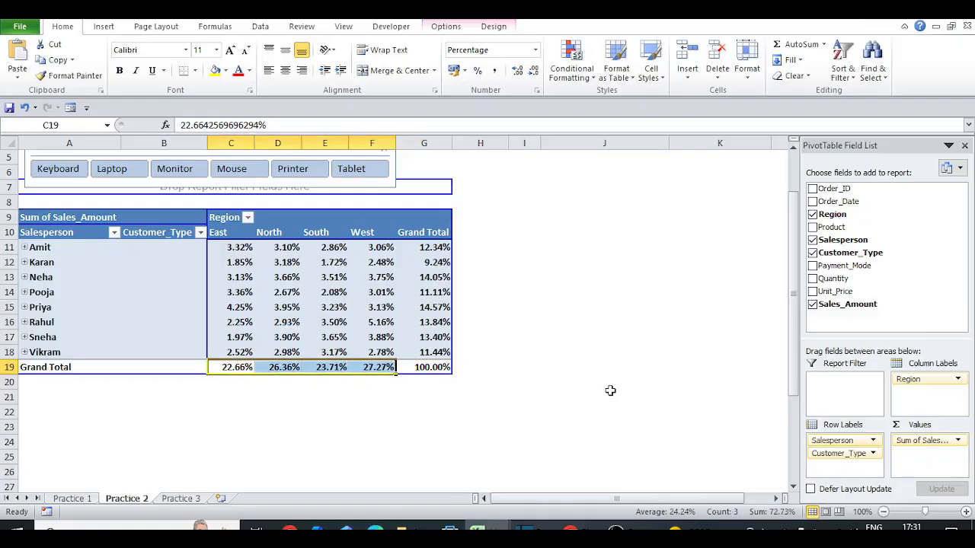
Step: Examine each salesperson's share of total sales in the Grand Total column
{"action": "key", "text": "Right"}
{"action": "key", "text": "Right"}
{"action": "key", "text": "Right"}
{"action": "key", "text": "Right"}
{"action": "key", "text": "Up"}
{"action": "key", "text": "Up"}
{"action": "key", "text": "Up"}
{"action": "key", "text": "Up"}
{"action": "key", "text": "Up"}
{"action": "key", "text": "Up"}
{"action": "key", "text": "Up"}
{"action": "key", "text": "Up"}
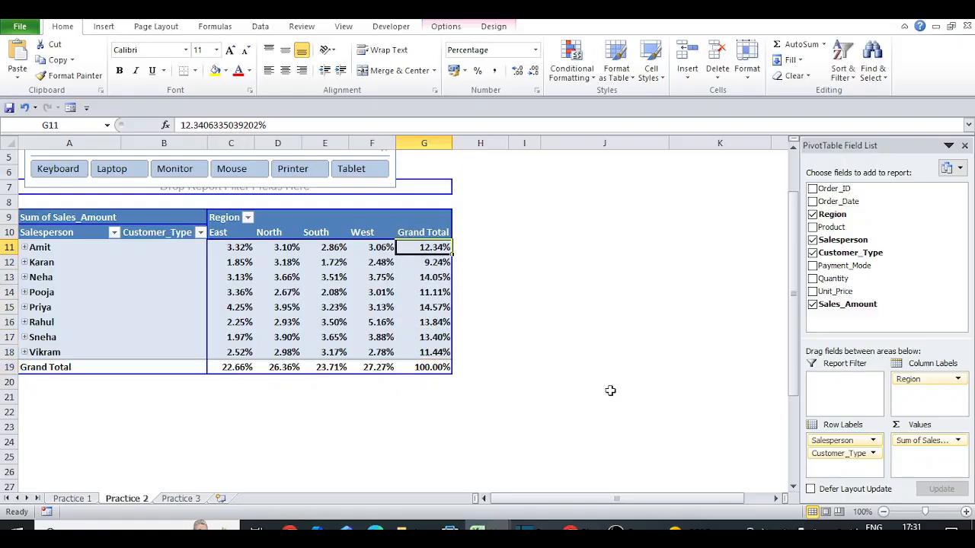
{"action": "key", "text": "Down"}
{"action": "key", "text": "Down"}
{"action": "key", "text": "Down"}
{"action": "key", "text": "Down"}
{"action": "key", "text": "Down"}
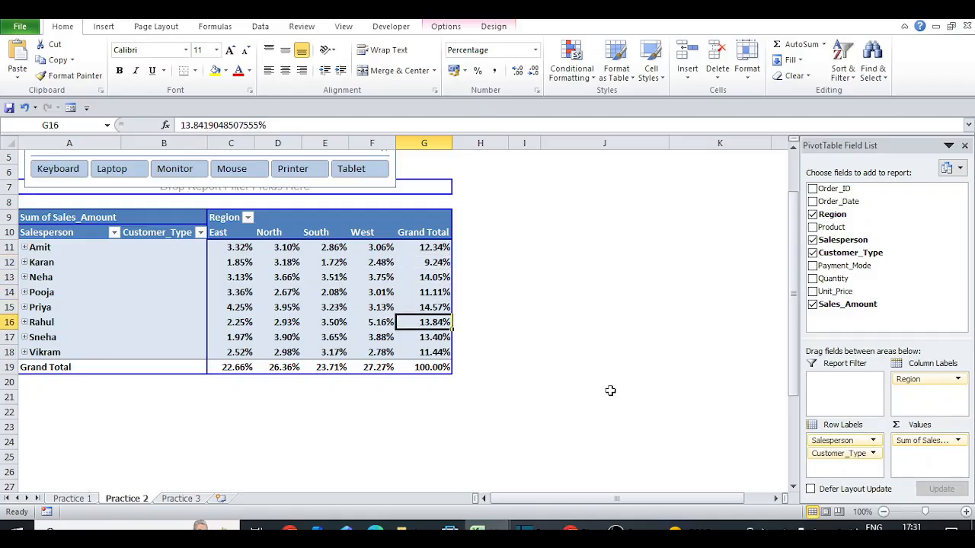
{"action": "key", "text": "Down"}
{"action": "key", "text": "Down"}
{"action": "key", "text": "Down"}
{"action": "key", "text": "Up"}
{"action": "key", "text": "Up"}
{"action": "key", "text": "Up"}
Step: Examine individual regional shares, going across the sixth salesperson's row and up to the first salesperson's East value
{"action": "key", "text": "Left"}
{"action": "key", "text": "Left"}
{"action": "key", "text": "Left"}
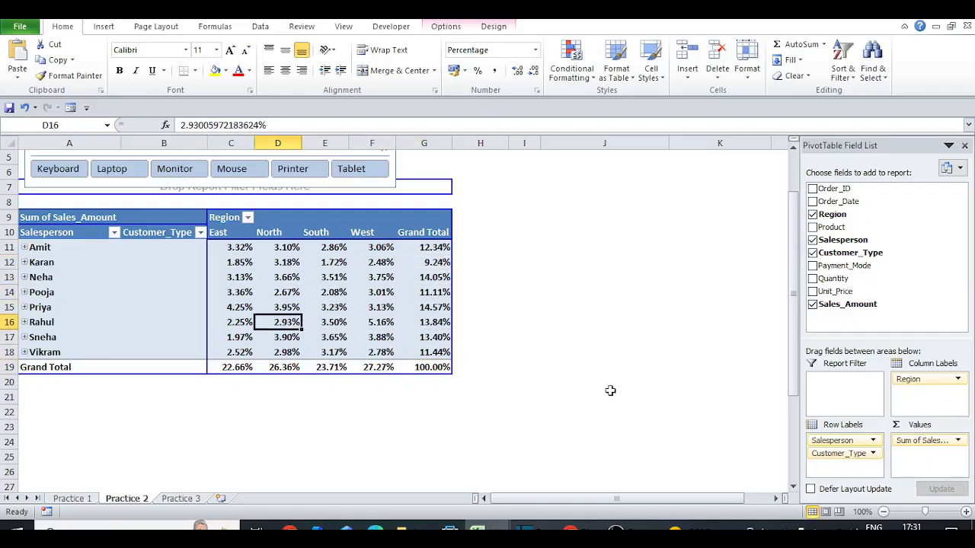
{"action": "key", "text": "Left"}
{"action": "key", "text": "Left"}
{"action": "key", "text": "Up"}
{"action": "key", "text": "Up"}
{"action": "key", "text": "Up"}
{"action": "key", "text": "Up"}
{"action": "key", "text": "Up"}
{"action": "key", "text": "Right"}
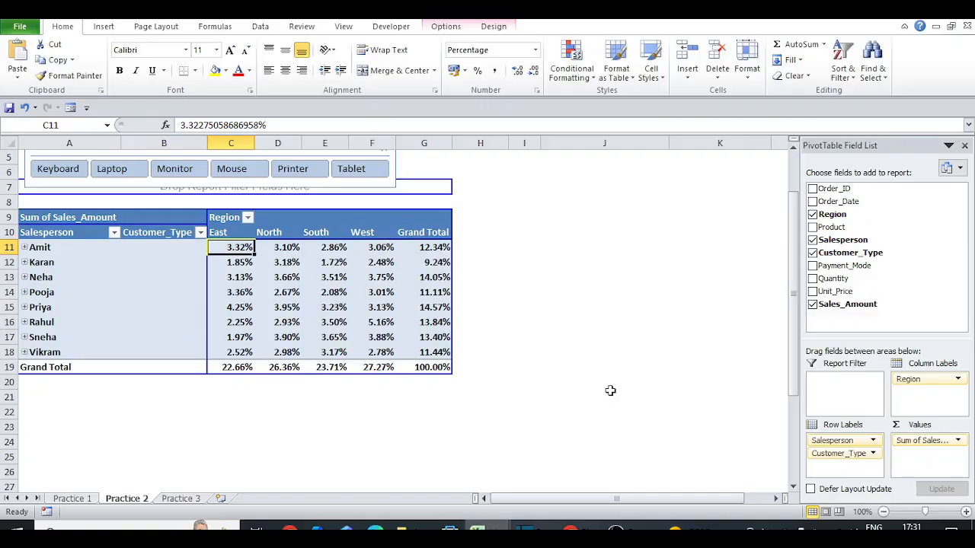
Step: Expand the first salesperson and examine the Corporate and Retail shares for East against the overall grand total
{"action": "left_click", "coordinate": [26, 250]}
{"action": "left_click", "coordinate": [25, 249]}
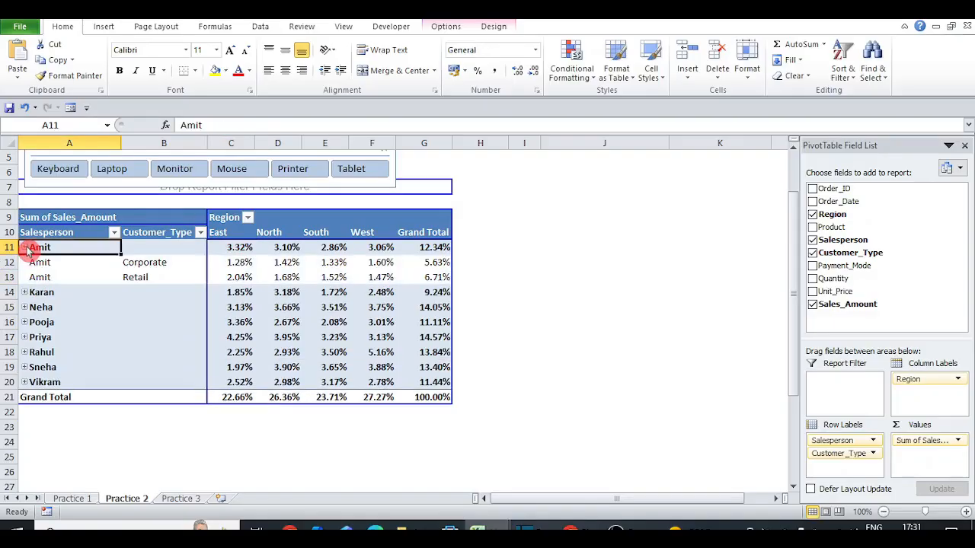
{"action": "key", "text": "Down"}
{"action": "key", "text": "Right"}
{"action": "key", "text": "Right"}
{"action": "key", "text": "shift+Down"}
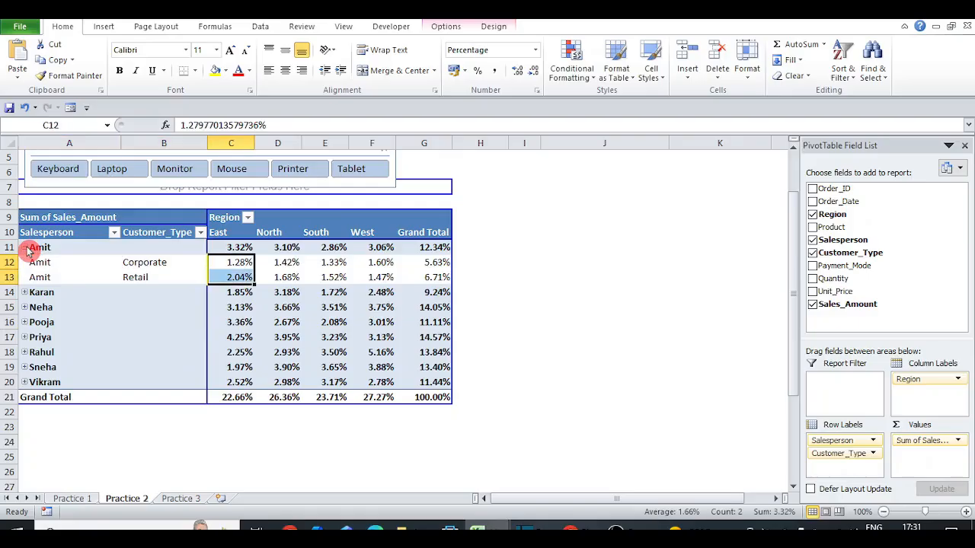
{"action": "key", "text": "Left"}
{"action": "key", "text": "Right"}
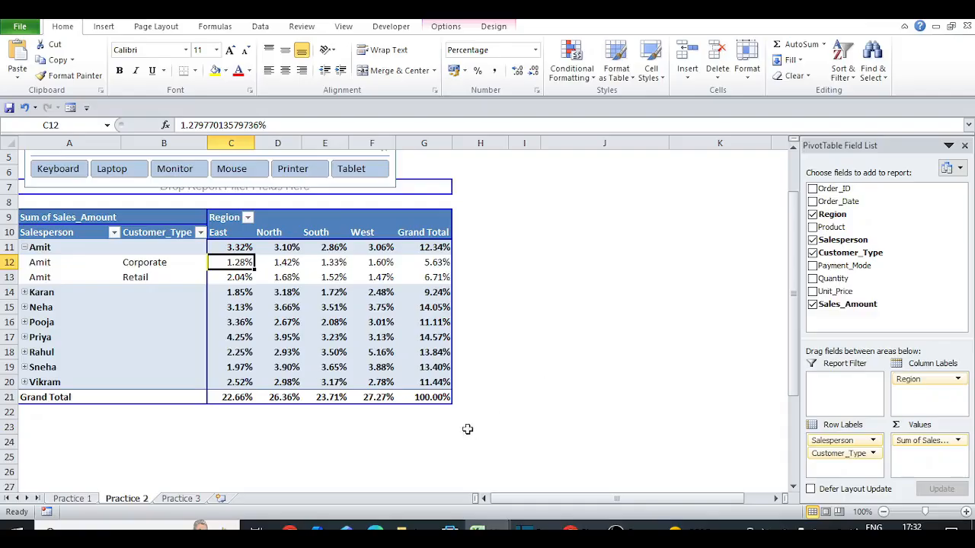
{"action": "left_click", "coordinate": [429, 411]}
{"action": "key", "text": "Up"}
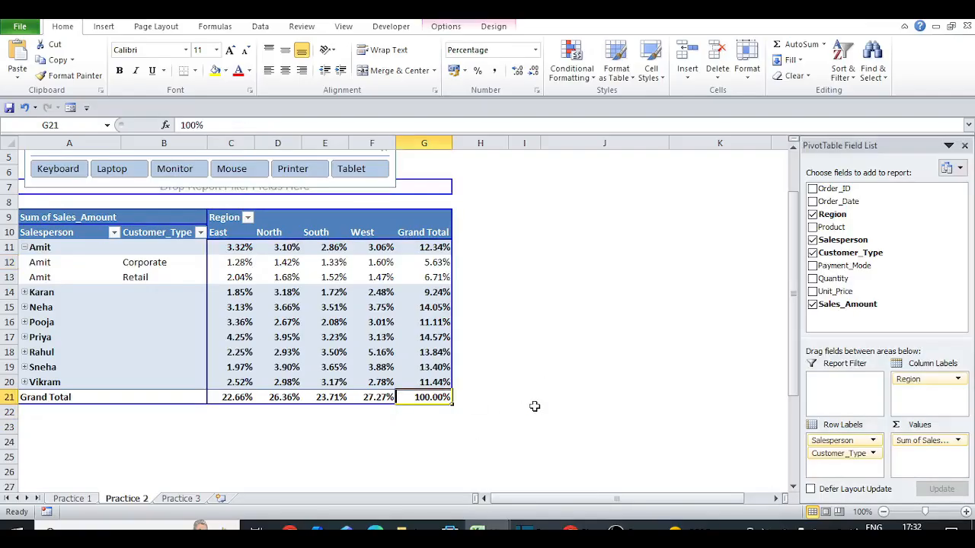
Step: Show the pivot table's Sales_Amount values as % of Column Total
{"action": "left_click", "coordinate": [231, 262]}
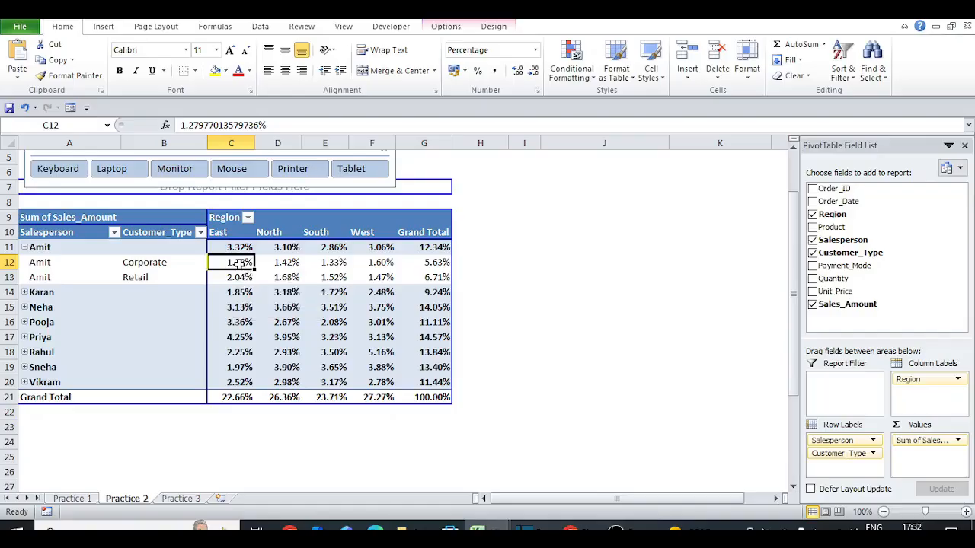
{"action": "right_click", "coordinate": [236, 264]}
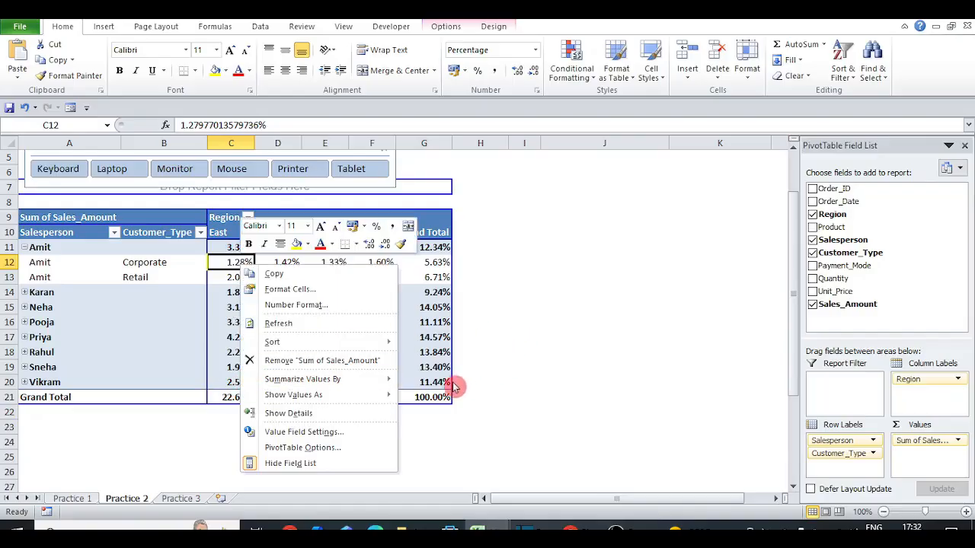
{"action": "mouse_move", "coordinate": [388, 401]}
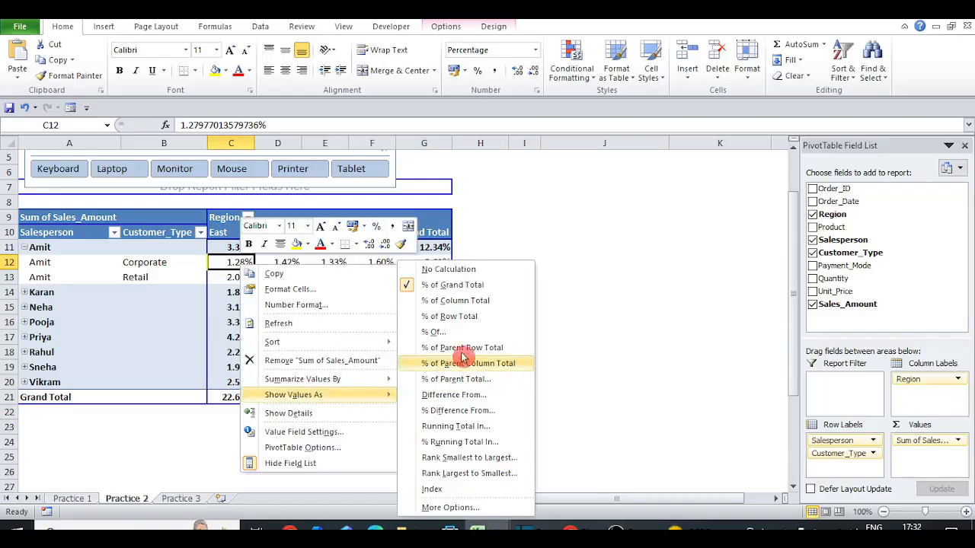
{"action": "left_click", "coordinate": [530, 305]}
Step: Examine the East column's percentages down to its total, and check the column totals across all regions
{"action": "left_click", "coordinate": [238, 309]}
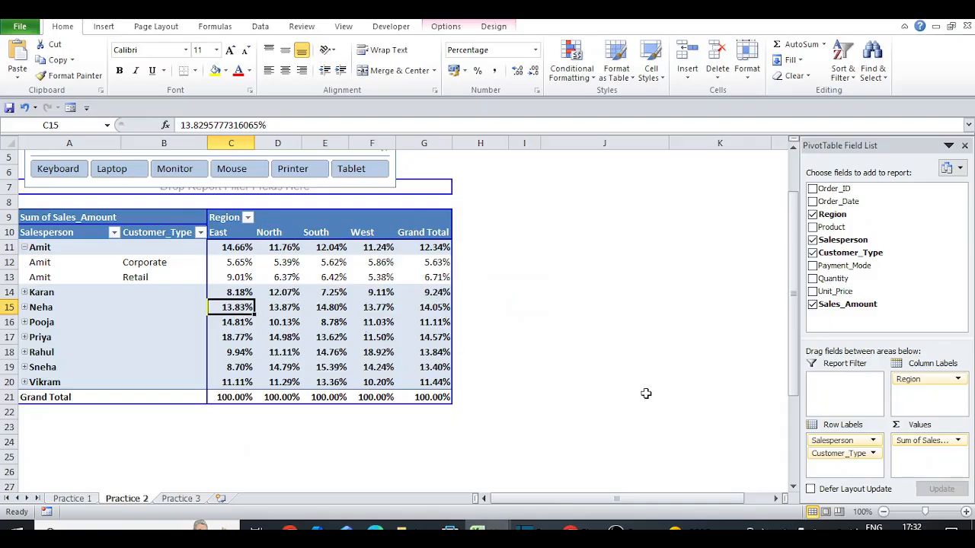
{"action": "key", "text": "Down"}
{"action": "key", "text": "Down"}
{"action": "key", "text": "Down"}
{"action": "key", "text": "Down"}
{"action": "key", "text": "Down"}
{"action": "key", "text": "Down"}
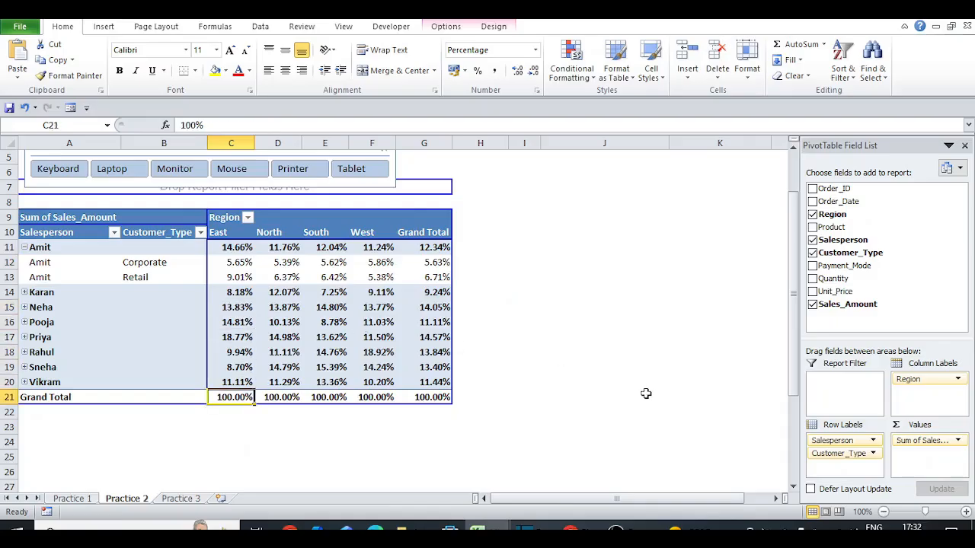
{"action": "key", "text": "Right"}
{"action": "key", "text": "Right"}
{"action": "key", "text": "Right"}
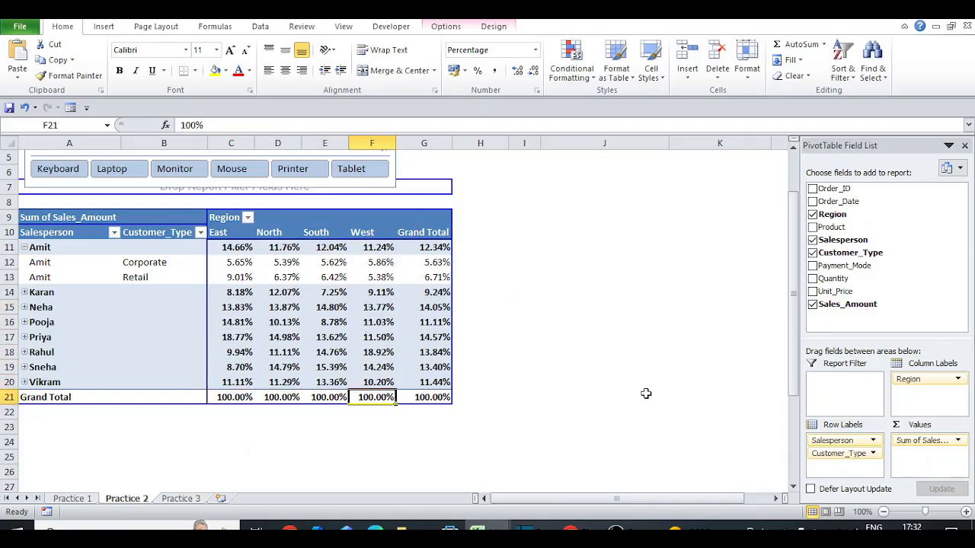
{"action": "key", "text": "Right"}
Step: Collapse the first salesperson's customer type rows and select that salesperson's East percentage
{"action": "key", "text": "Left"}
{"action": "key", "text": "Left"}
{"action": "key", "text": "Left"}
{"action": "key", "text": "Left"}
{"action": "key", "text": "Up"}
{"action": "key", "text": "Up"}
{"action": "key", "text": "Up"}
{"action": "key", "text": "Up"}
{"action": "key", "text": "Up"}
{"action": "key", "text": "Up"}
{"action": "key", "text": "Up"}
{"action": "key", "text": "Up"}
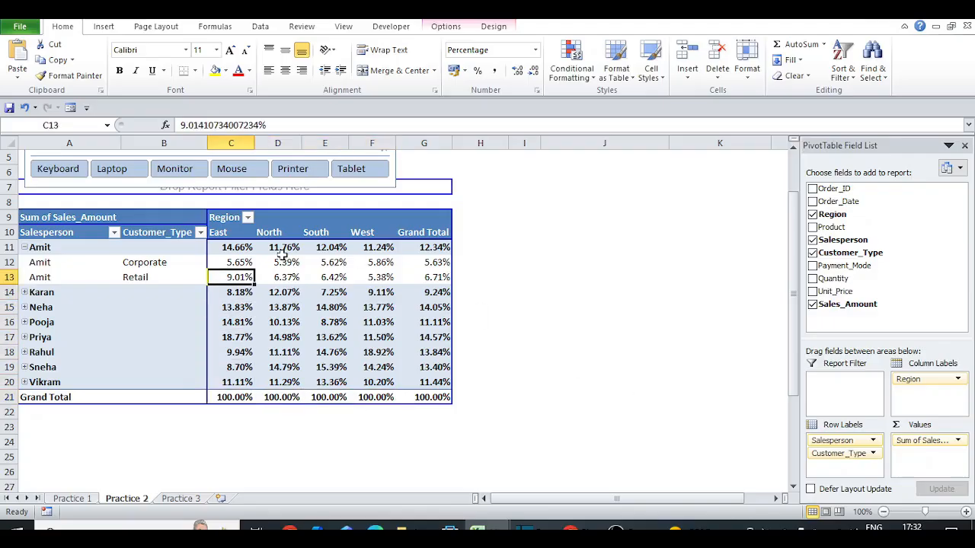
{"action": "left_click", "coordinate": [25, 247]}
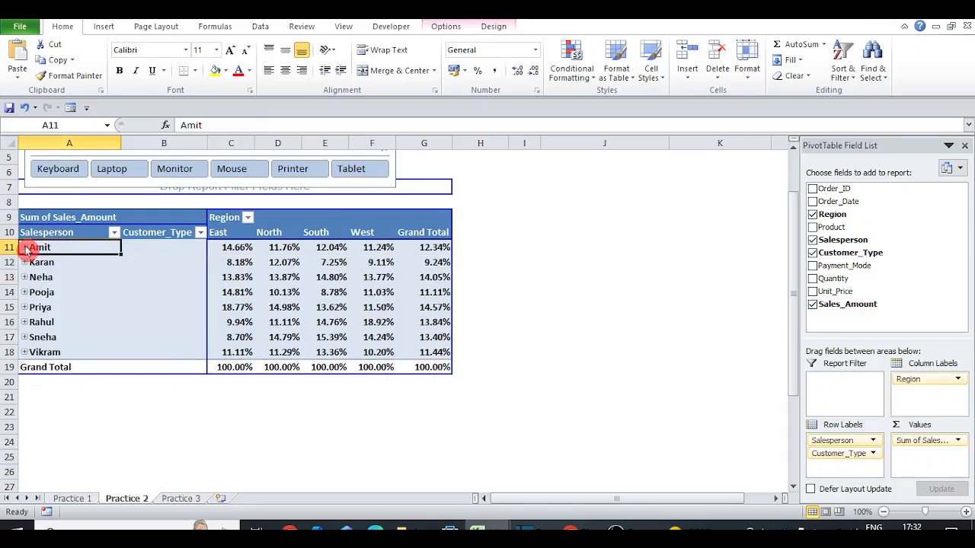
{"action": "left_click", "coordinate": [232, 251]}
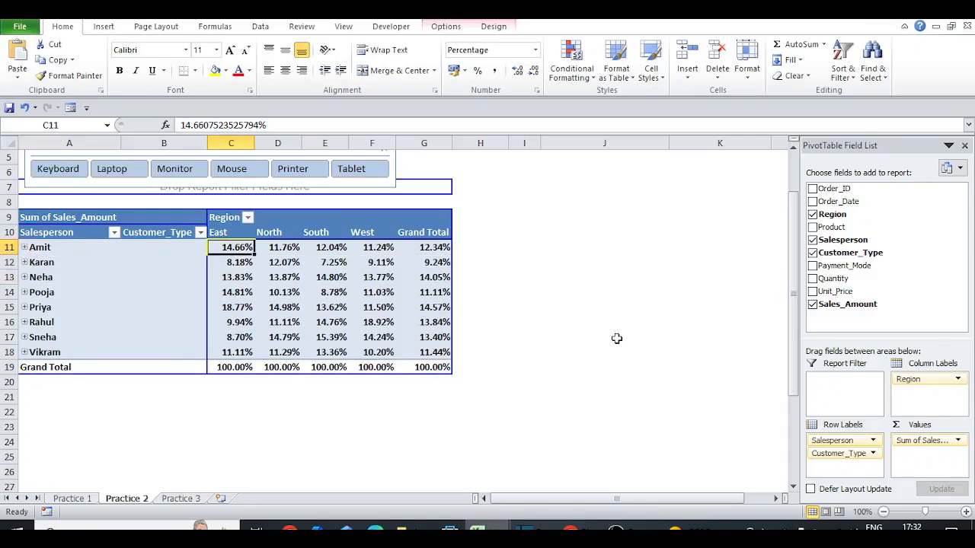
Step: Expand the first salesperson's customer type rows and select the Corporate row's East percentage
{"action": "key", "text": "Down"}
{"action": "left_click", "coordinate": [26, 247]}
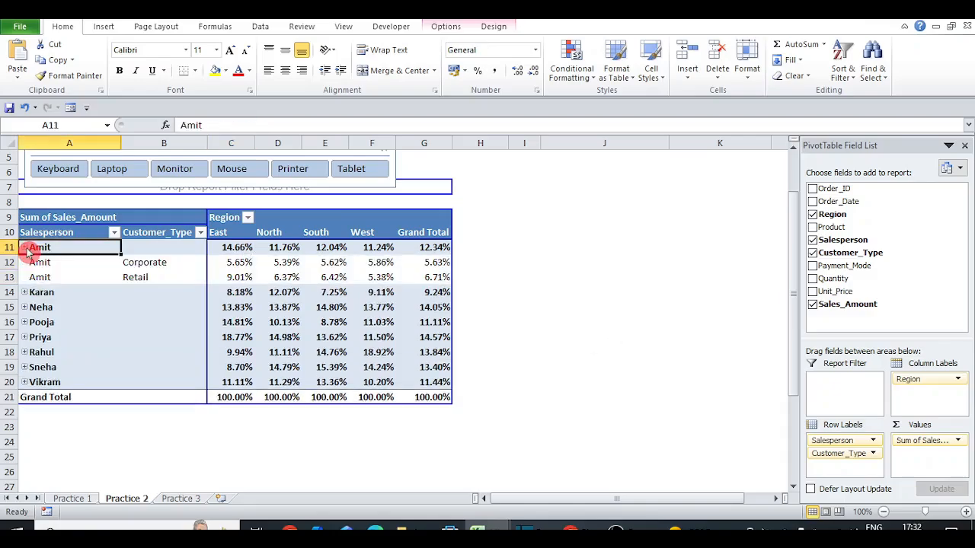
{"action": "key", "text": "Right"}
{"action": "key", "text": "Right"}
{"action": "key", "text": "Down"}
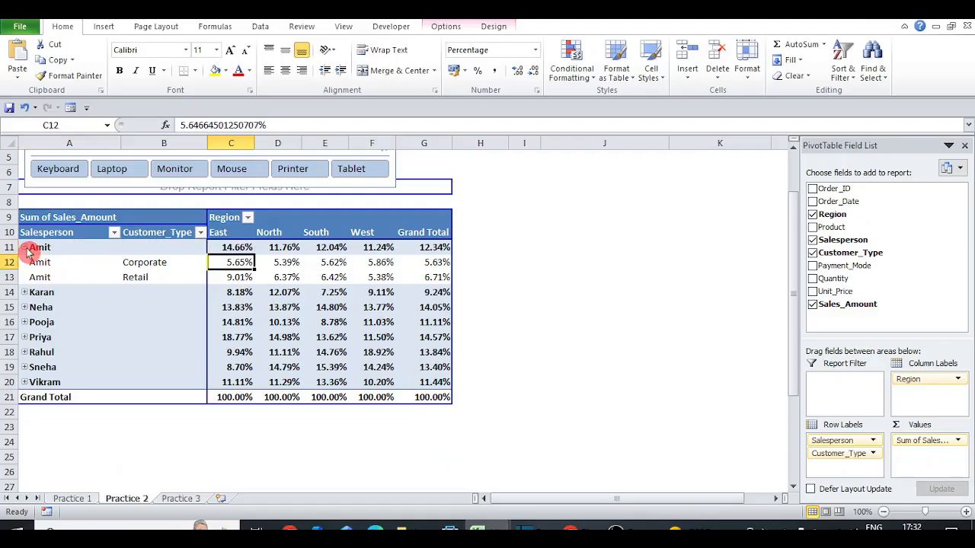
Step: Show the pivot table's Sales_Amount values as % of Row Total
{"action": "right_click", "coordinate": [232, 263]}
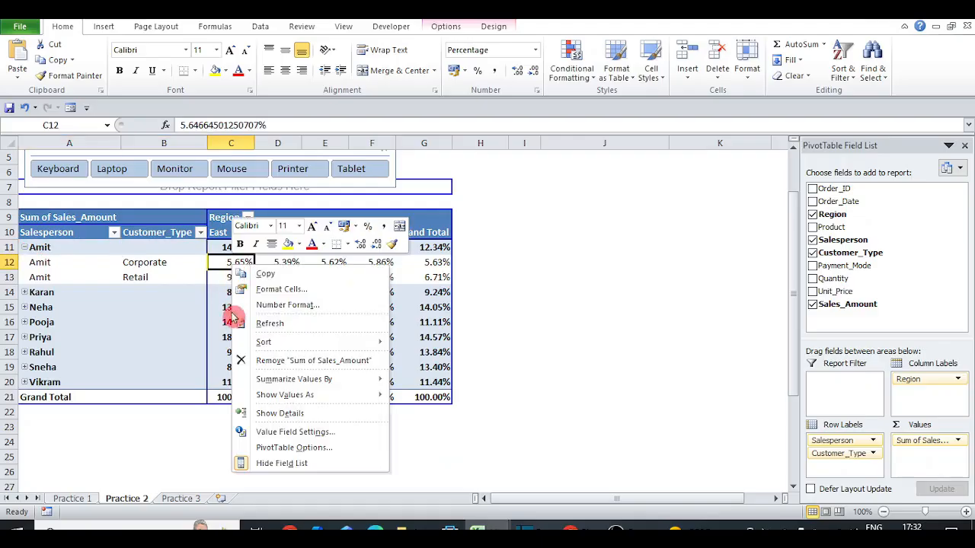
{"action": "mouse_move", "coordinate": [315, 394]}
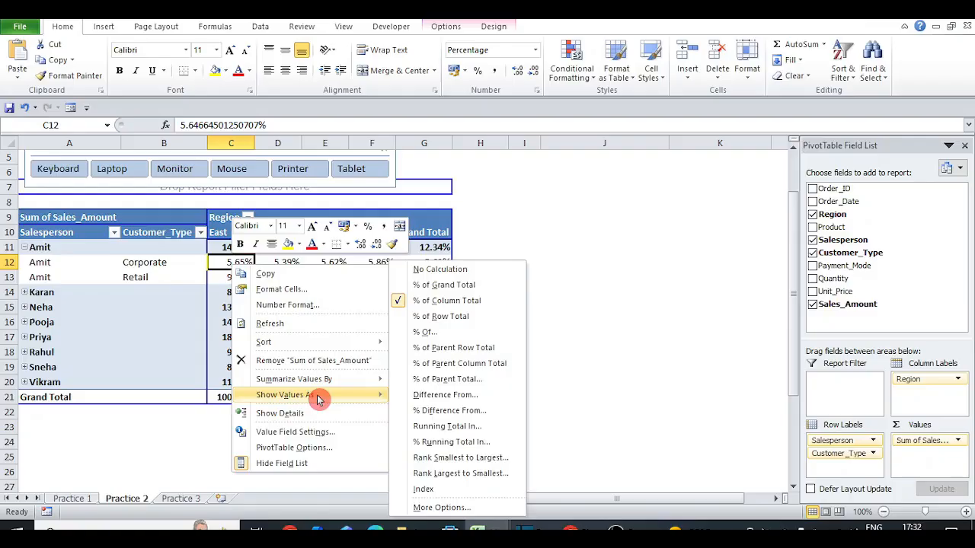
{"action": "left_click", "coordinate": [515, 318]}
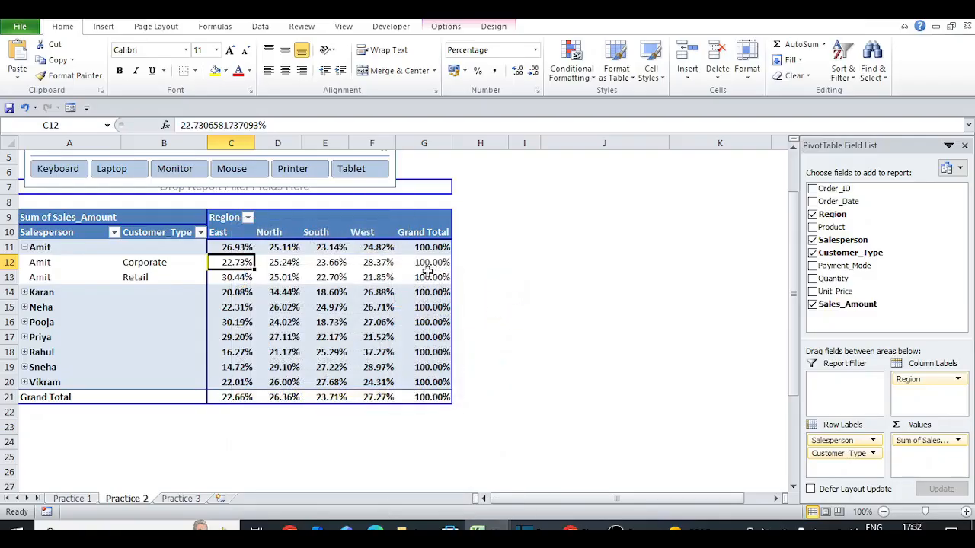
Step: Collapse the first salesperson's rows and examine that salesperson's percentages across the regions to the row's Grand Total
{"action": "left_click", "coordinate": [24, 248]}
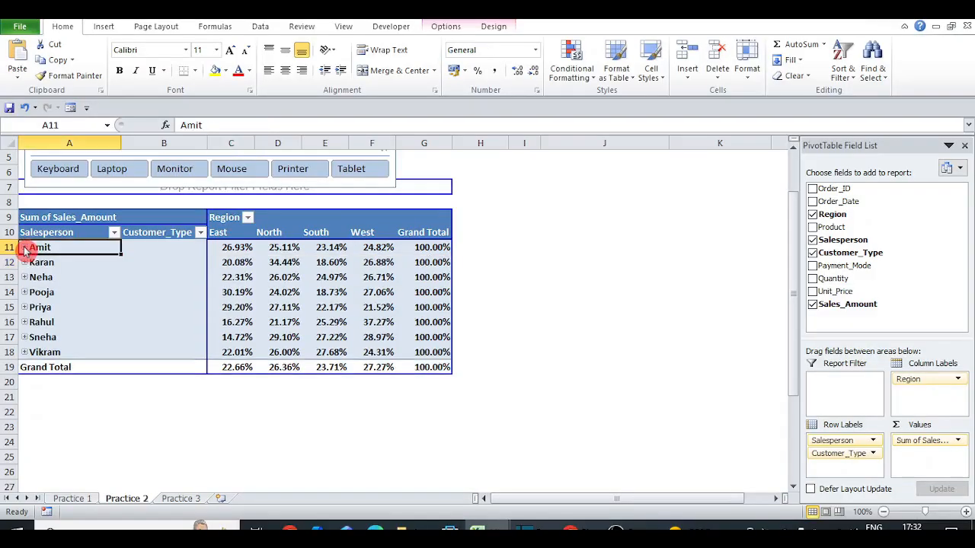
{"action": "key", "text": "Right"}
{"action": "key", "text": "Right"}
{"action": "key", "text": "Right"}
{"action": "key", "text": "Right"}
{"action": "key", "text": "Right"}
{"action": "key", "text": "Right"}
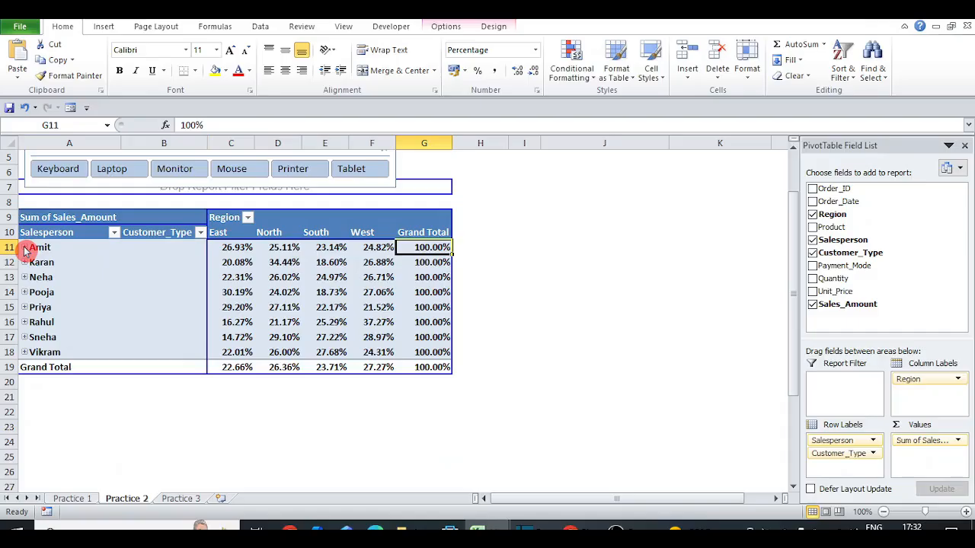
{"action": "key", "text": "Left"}
{"action": "key", "text": "Left"}
{"action": "key", "text": "Left"}
{"action": "key", "text": "Left"}
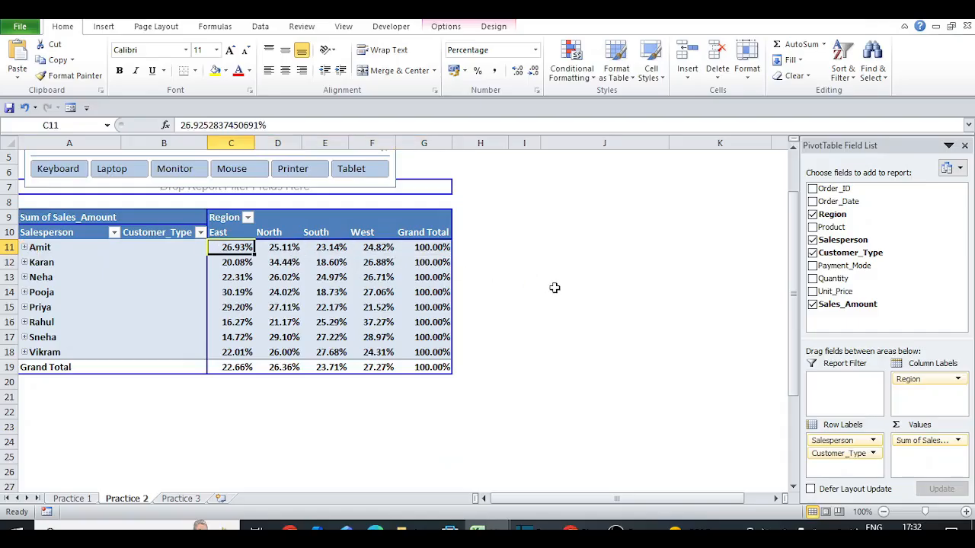
Step: Expand the first salesperson again and examine the Corporate row's percentages across the regions to its Grand Total
{"action": "left_click", "coordinate": [25, 248]}
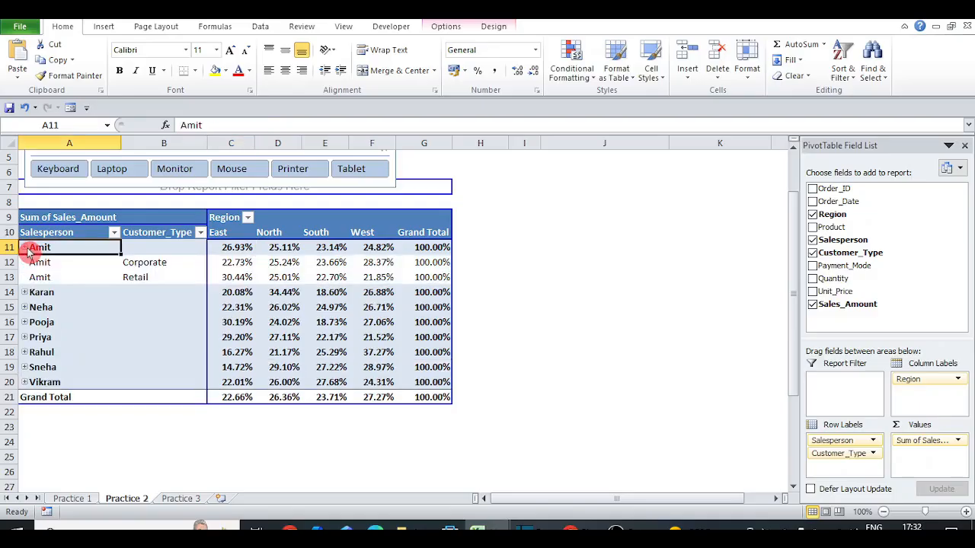
{"action": "key", "text": "Down"}
{"action": "key", "text": "Right"}
{"action": "key", "text": "Right"}
{"action": "key", "text": "Right"}
{"action": "key", "text": "Right"}
{"action": "key", "text": "Right"}
{"action": "key", "text": "Right"}
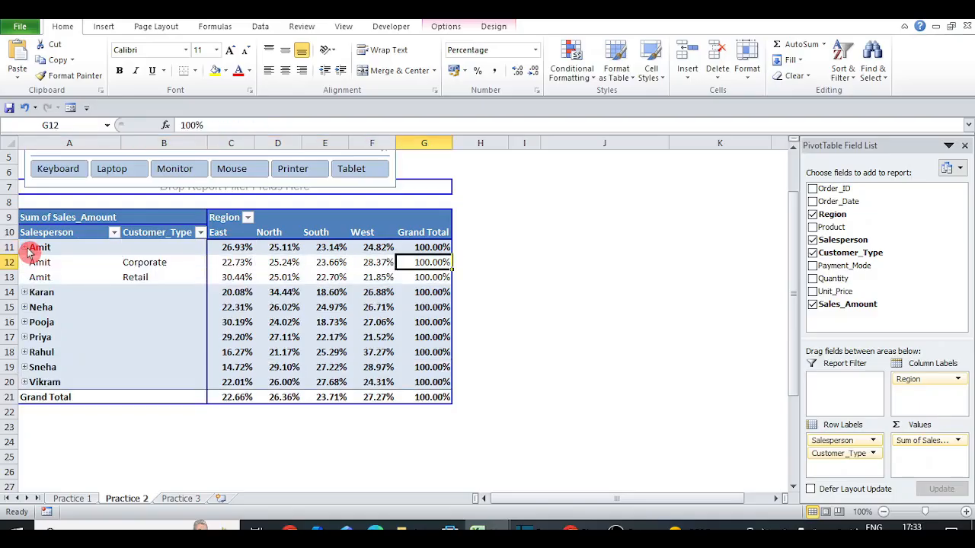
{"action": "key", "text": "Left"}
{"action": "key", "text": "Left"}
{"action": "key", "text": "Left"}
{"action": "key", "text": "Left"}
{"action": "key", "text": "Right"}
{"action": "key", "text": "Right"}
{"action": "key", "text": "Right"}
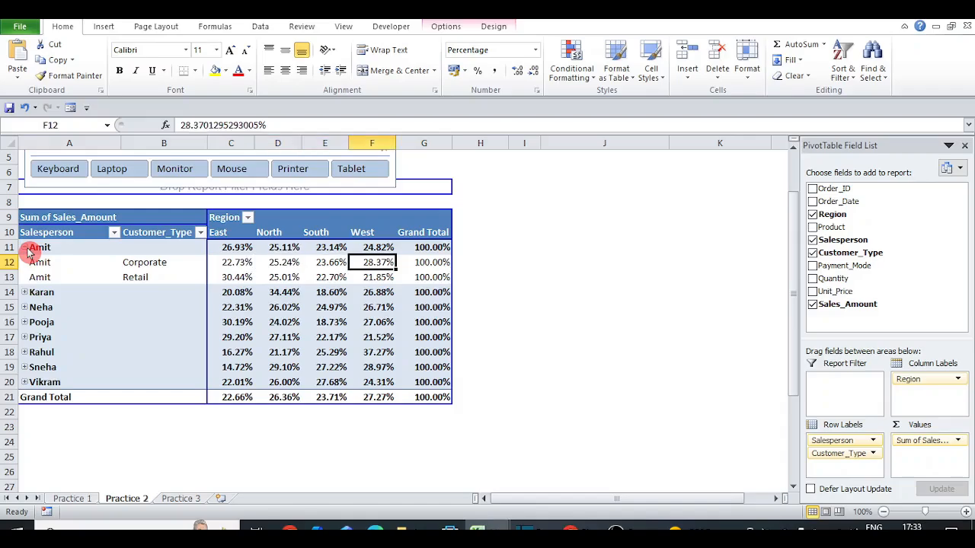
Step: Select the East to West percentages in the first salesperson's Corporate row and then Retail row to check their sum
{"action": "key", "text": "shift+Left"}
{"action": "key", "text": "shift+Left"}
{"action": "key", "text": "shift+Left"}
{"action": "key", "text": "Down"}
{"action": "key", "text": "Left"}
{"action": "key", "text": "shift+Left"}
{"action": "key", "text": "shift+Left"}
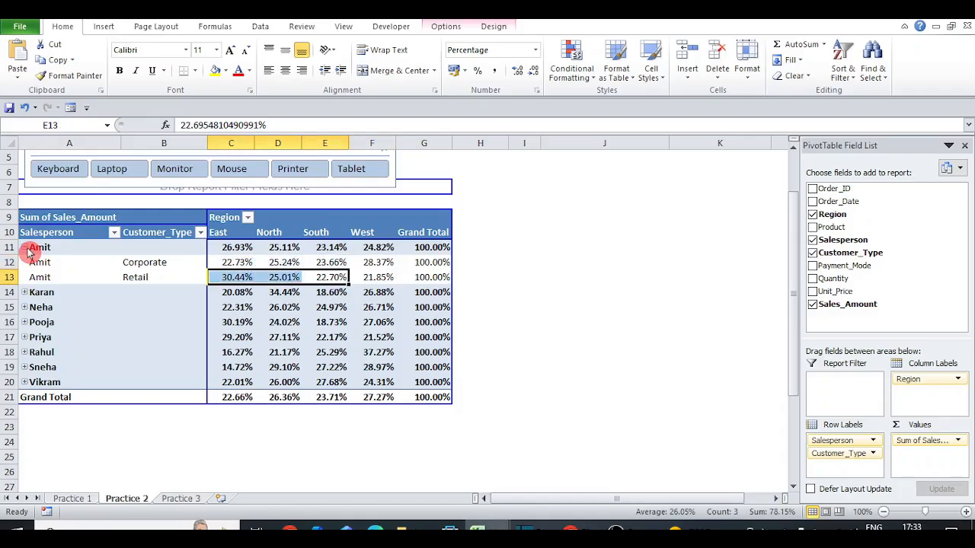
{"action": "key", "text": "Right"}
{"action": "key", "text": "shift+Left"}
{"action": "key", "text": "shift+Left"}
{"action": "key", "text": "shift+Left"}
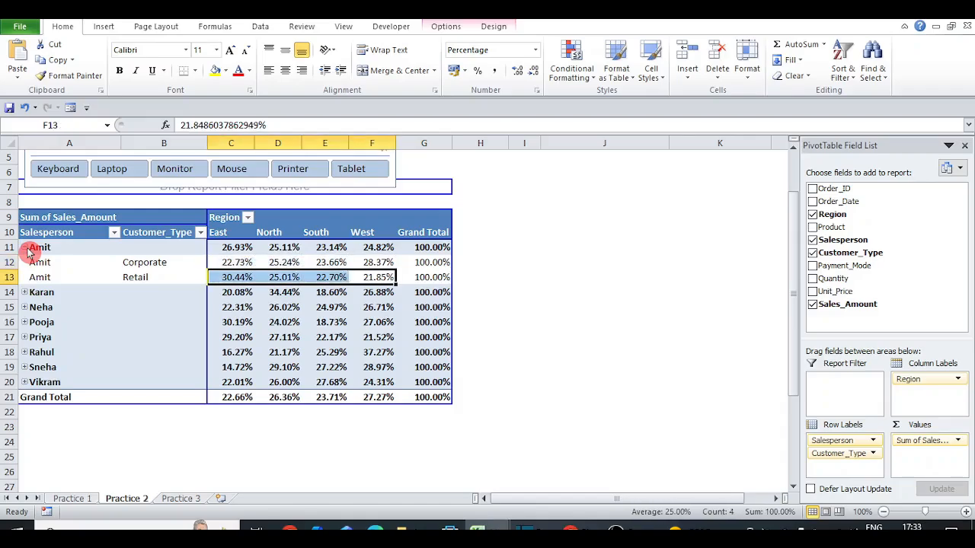
Step: Show the Sales_Amount values as % Difference From, with Region as the base field and (previous) as the base item
{"action": "right_click", "coordinate": [233, 262]}
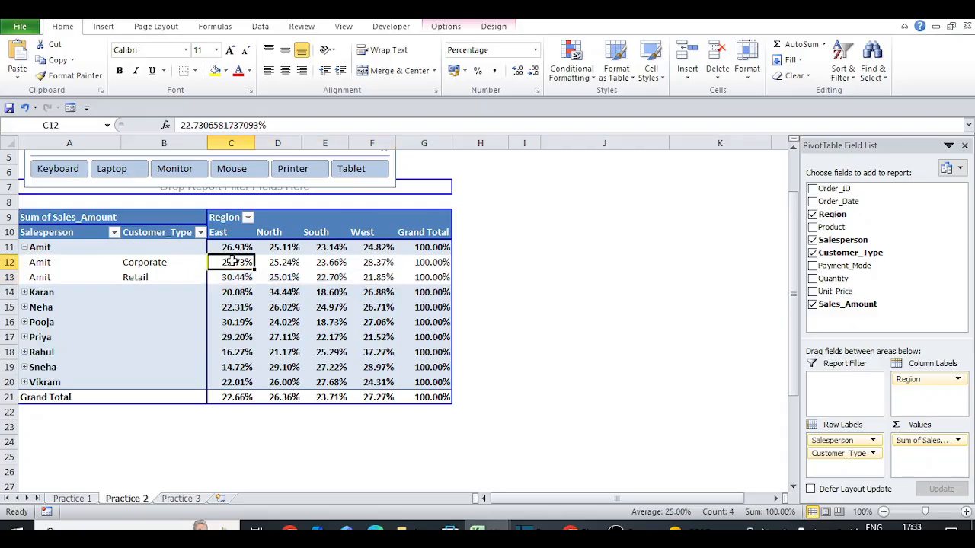
{"action": "left_click", "coordinate": [320, 392]}
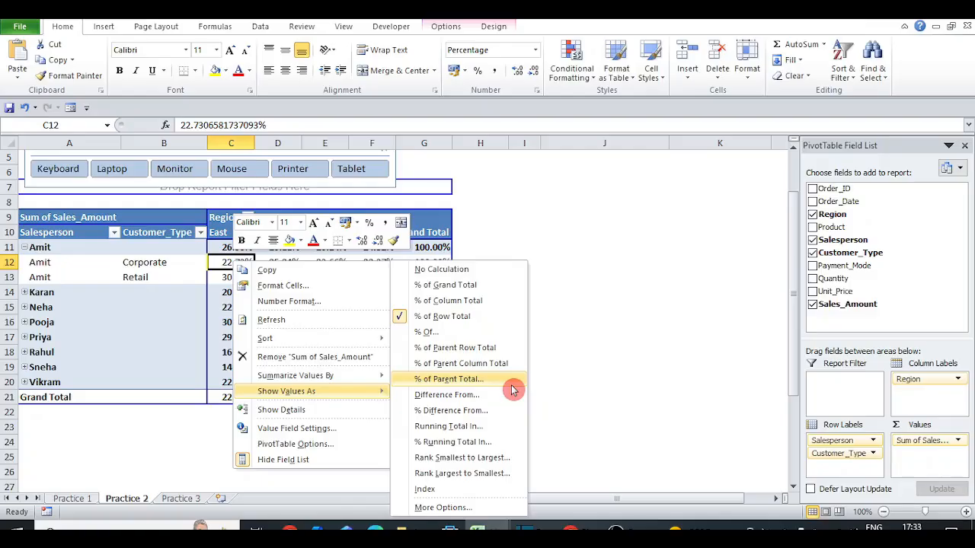
{"action": "left_click", "coordinate": [479, 415]}
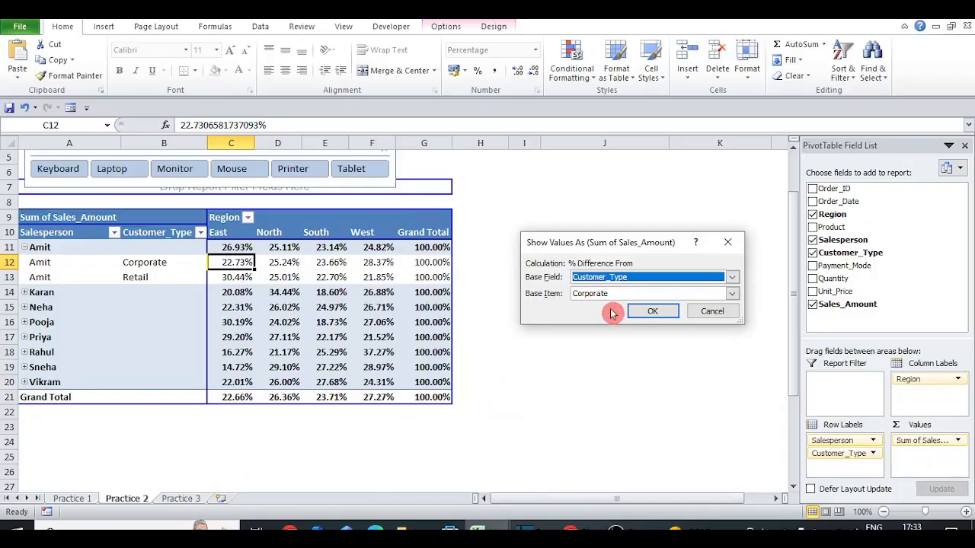
{"action": "left_click", "coordinate": [731, 277]}
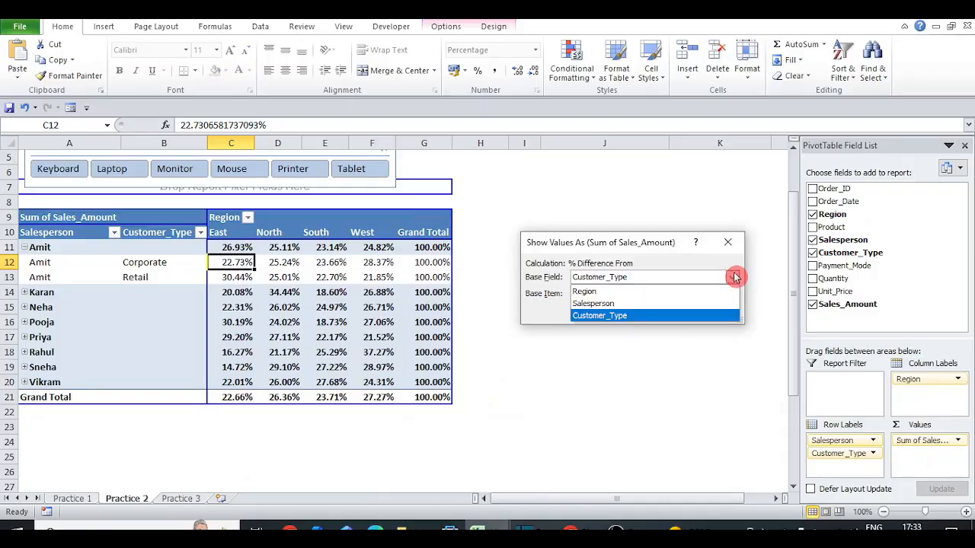
{"action": "left_click", "coordinate": [735, 277]}
{"action": "left_click", "coordinate": [735, 278]}
{"action": "left_click", "coordinate": [735, 277]}
{"action": "left_click", "coordinate": [727, 295]}
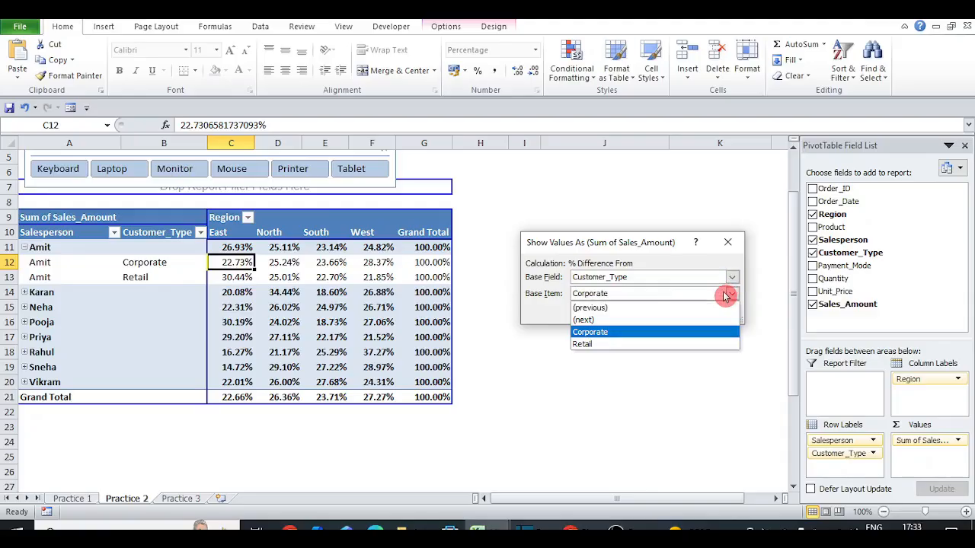
{"action": "left_click", "coordinate": [679, 307]}
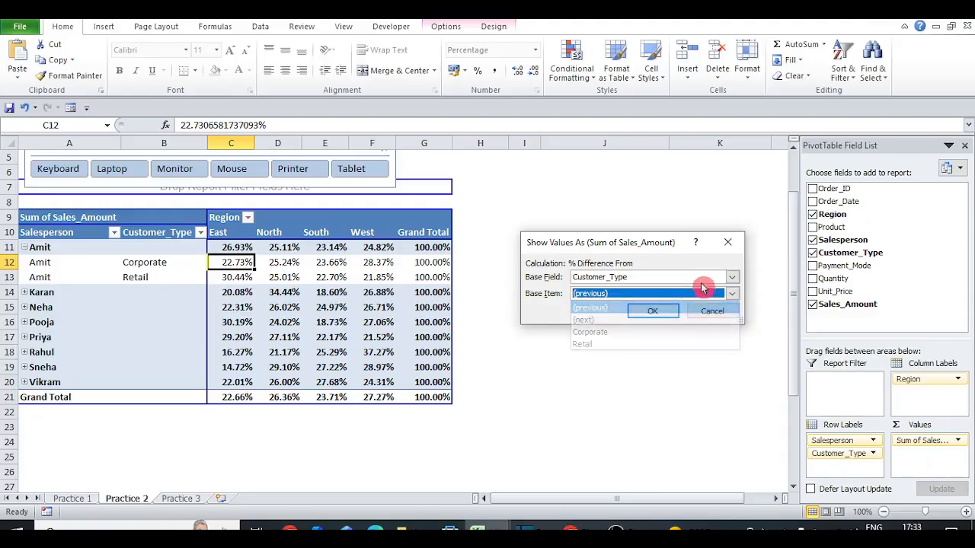
{"action": "left_click", "coordinate": [707, 278]}
{"action": "left_click", "coordinate": [661, 291]}
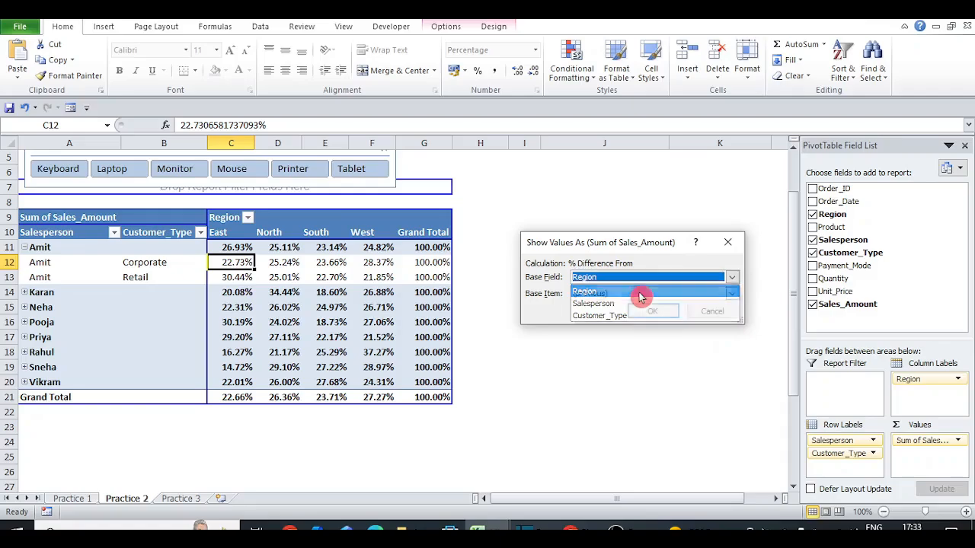
{"action": "left_click", "coordinate": [660, 313]}
Step: Examine the first salesperson's North and East cells, then select the East and North headings to compare the two regions
{"action": "left_click", "coordinate": [276, 258]}
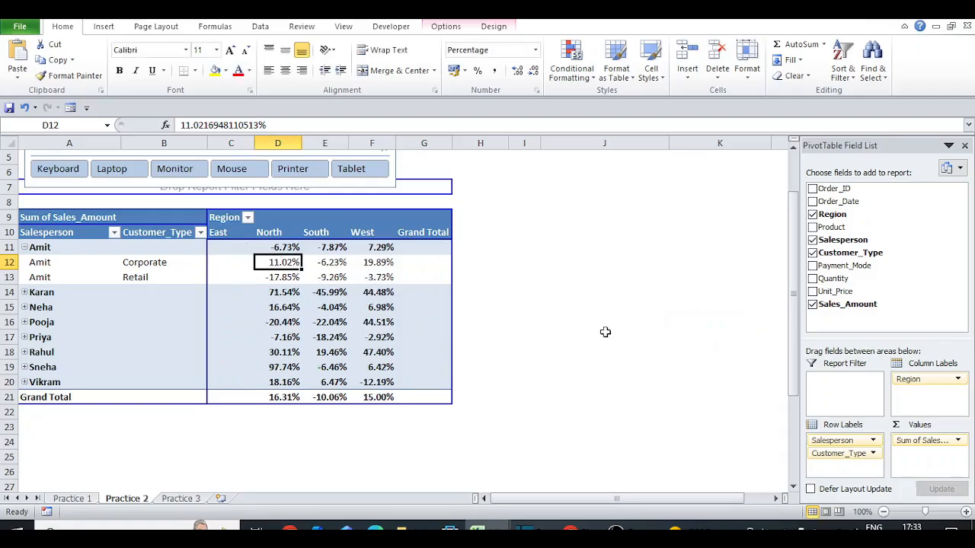
{"action": "key", "text": "Up"}
{"action": "key", "text": "Left"}
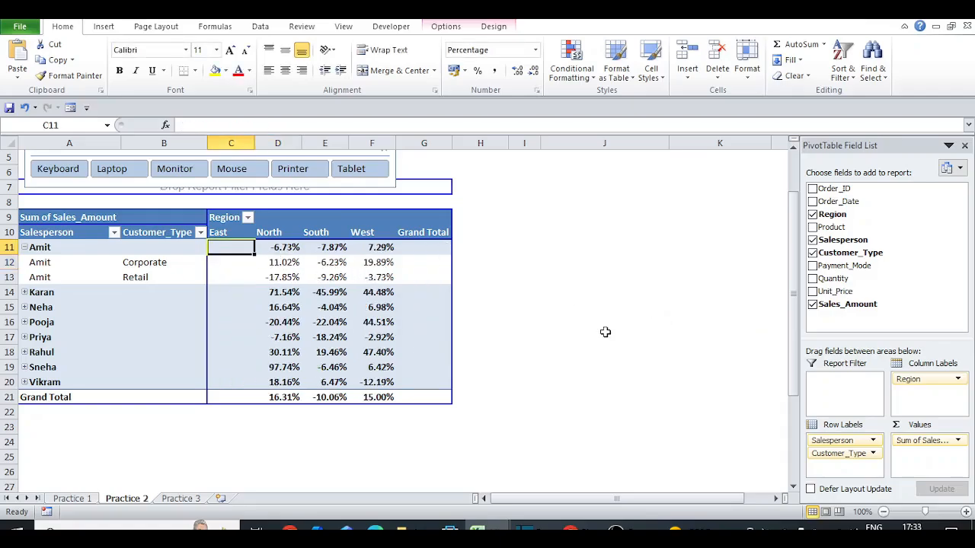
{"action": "key", "text": "Up"}
{"action": "key", "text": "Right"}
{"action": "key", "text": "shift+Left"}
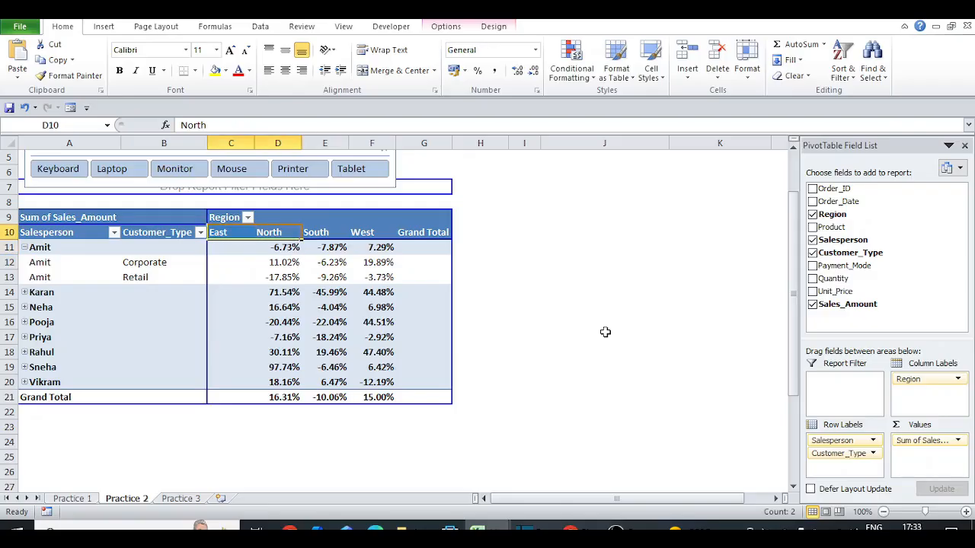
Step: Examine the first salesperson's total and Corporate percentage differences in North against the East column
{"action": "left_click", "coordinate": [290, 280]}
{"action": "key", "text": "Left"}
{"action": "key", "text": "Up"}
{"action": "key", "text": "Up"}
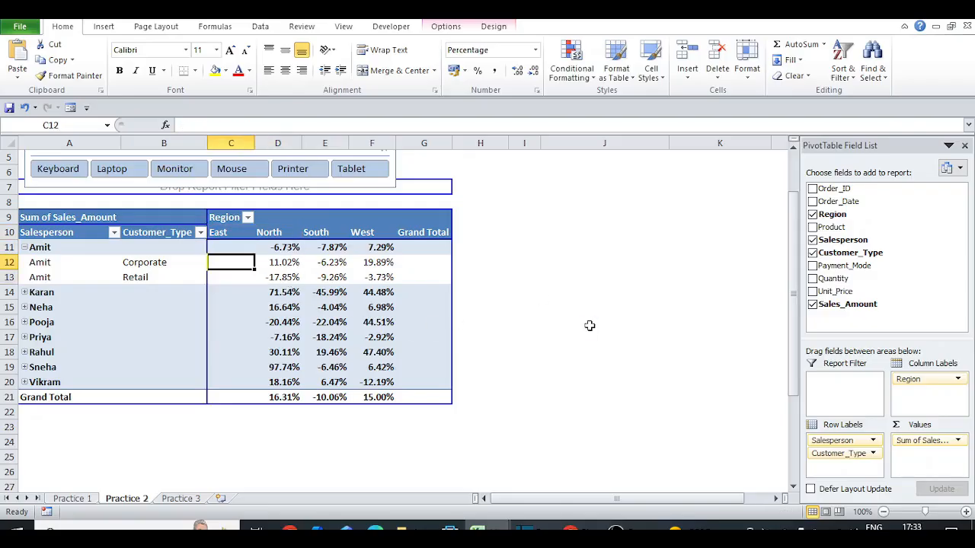
{"action": "key", "text": "Right"}
{"action": "key", "text": "Down"}
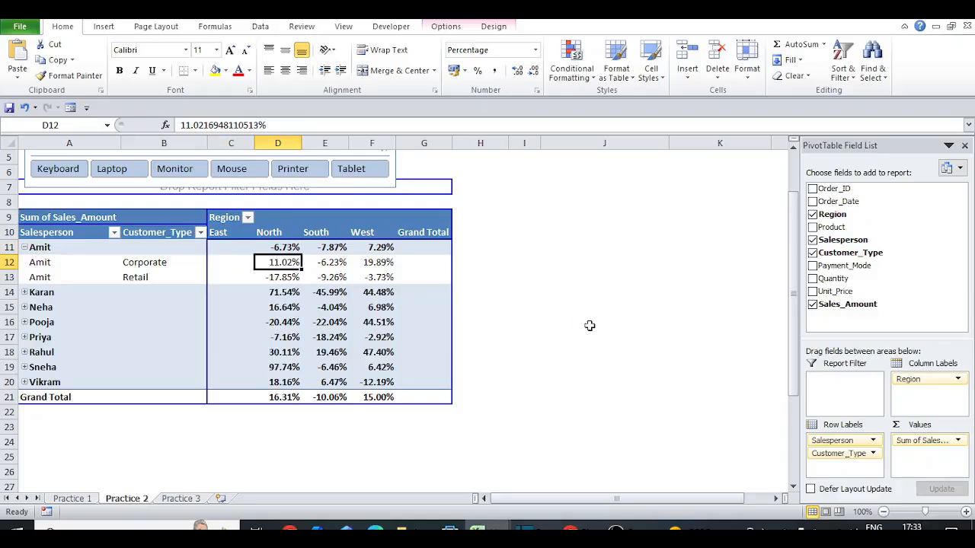
{"action": "key", "text": "Up"}
{"action": "key", "text": "Up"}
{"action": "key", "text": "Left"}
{"action": "key", "text": "Right"}
{"action": "key", "text": "Down"}
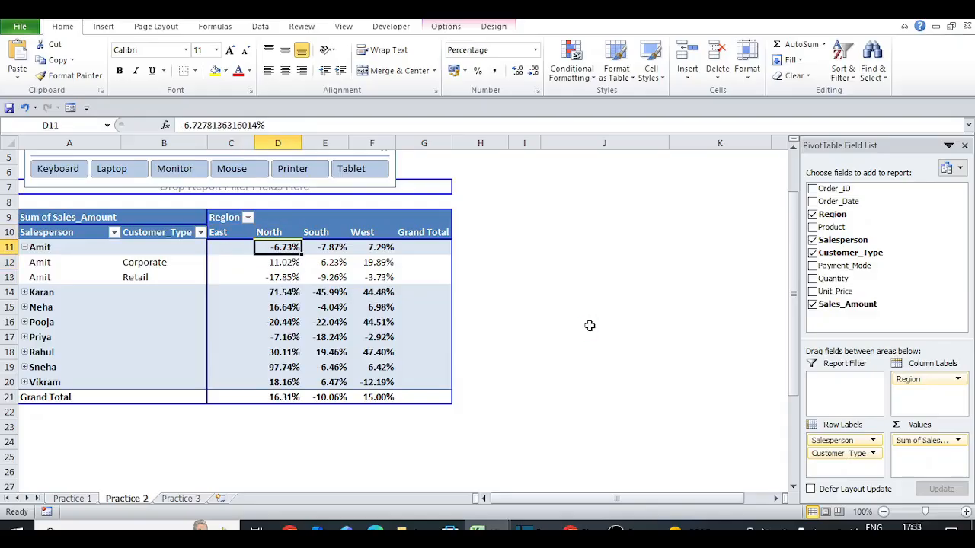
{"action": "key", "text": "Up"}
{"action": "key", "text": "Down"}
{"action": "key", "text": "Down"}
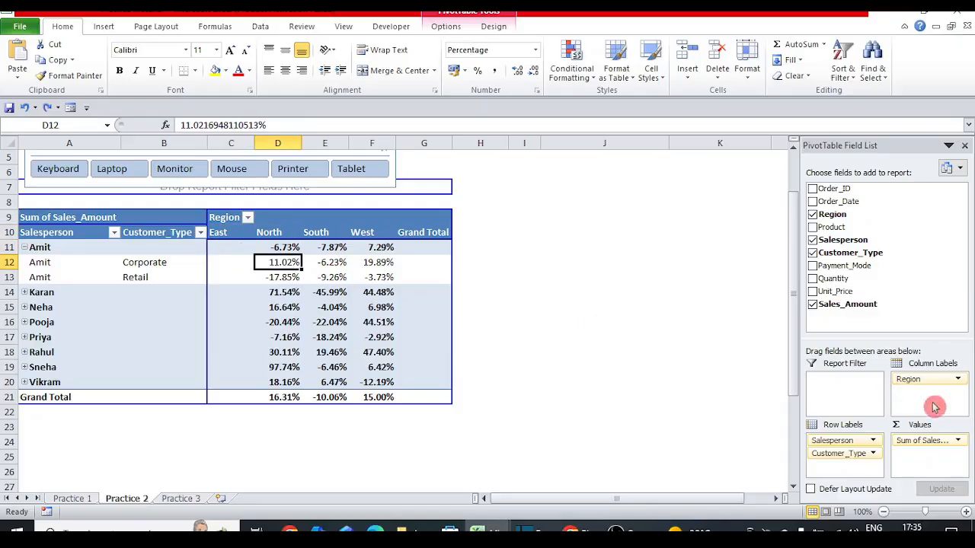
Step: Replace the Region field with Order_Date in the pivot table's column labels
{"action": "left_click", "coordinate": [914, 381]}
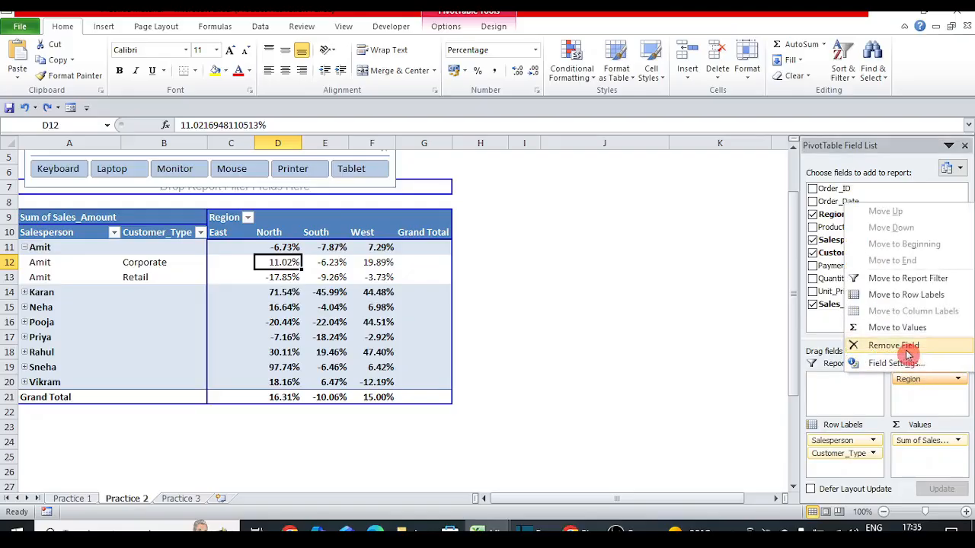
{"action": "left_click", "coordinate": [902, 345]}
{"action": "left_click_drag", "start_coordinate": [838, 201], "coordinate": [922, 384]}
{"action": "left_click", "coordinate": [316, 276]}
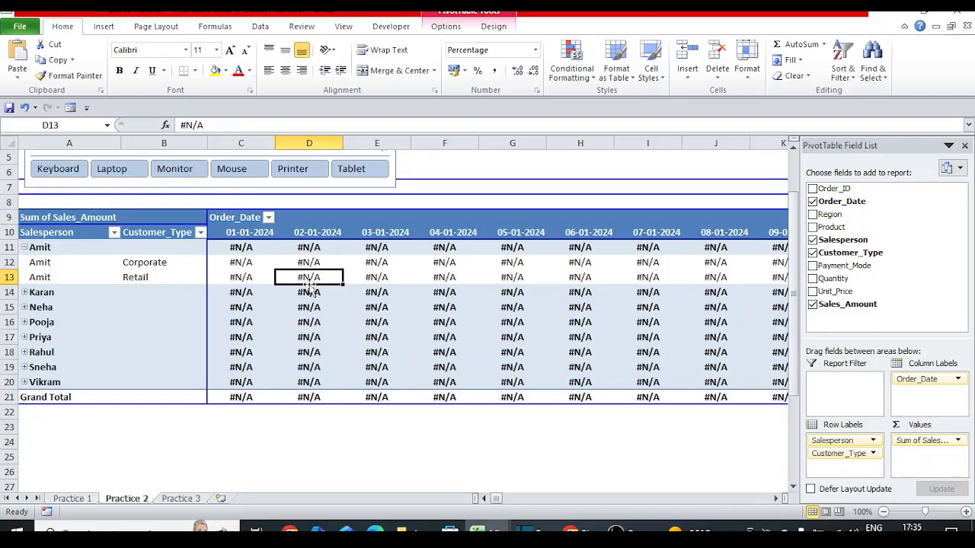
Step: Look through the individual Order_Date column headings from 01-01-2024 to 06-01-2024 and back
{"action": "left_click", "coordinate": [258, 239]}
{"action": "key", "text": "Right"}
{"action": "key", "text": "Right"}
{"action": "key", "text": "Right"}
{"action": "key", "text": "Right"}
{"action": "key", "text": "Right"}
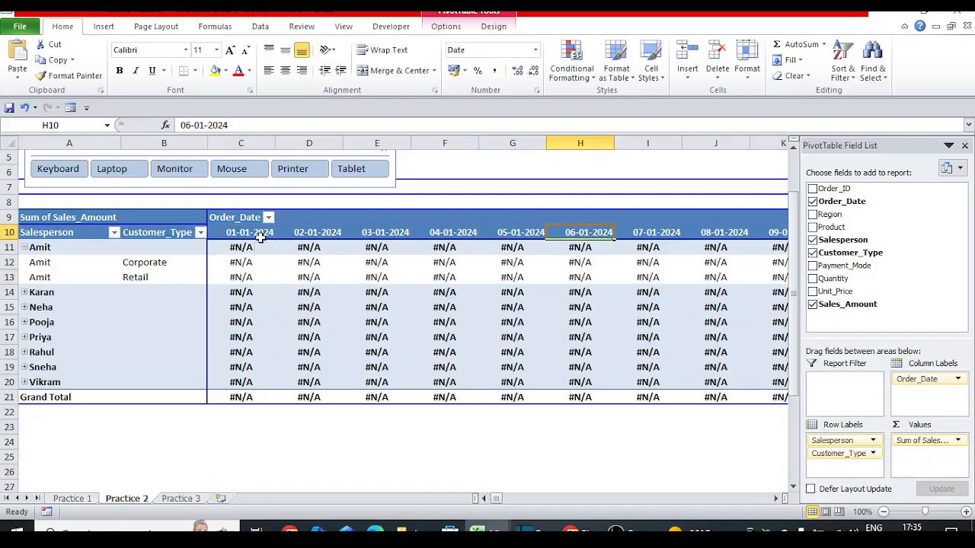
{"action": "key", "text": "Left"}
{"action": "key", "text": "Left"}
{"action": "key", "text": "Left"}
{"action": "key", "text": "Left"}
{"action": "key", "text": "Left"}
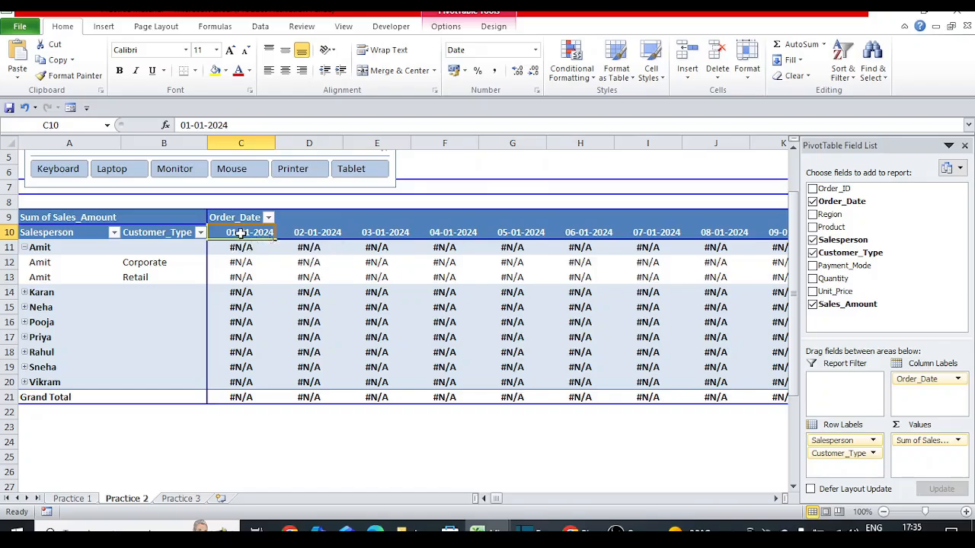
Step: Group the Order_Date column headings by Months and select the first salesperson's Corporate value for Feb
{"action": "right_click", "coordinate": [242, 234]}
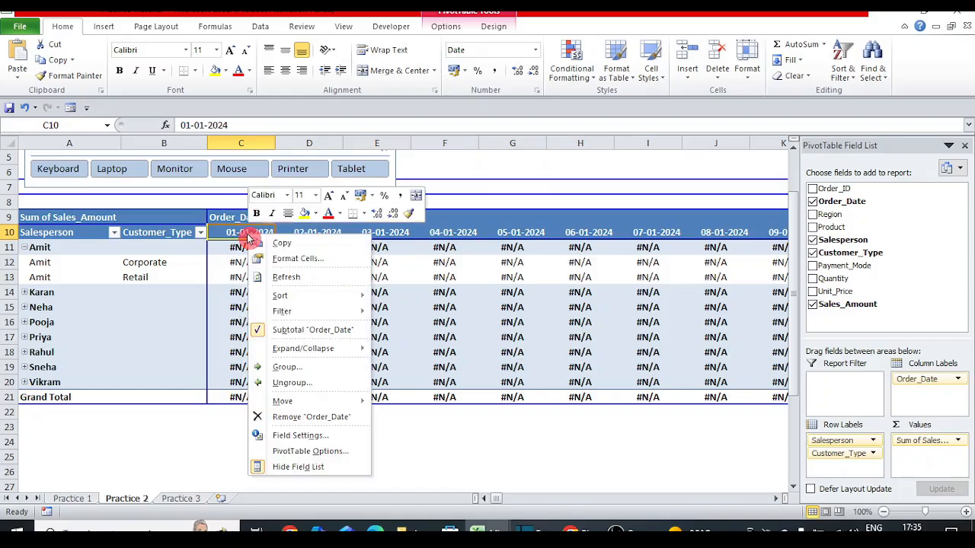
{"action": "left_click", "coordinate": [294, 366]}
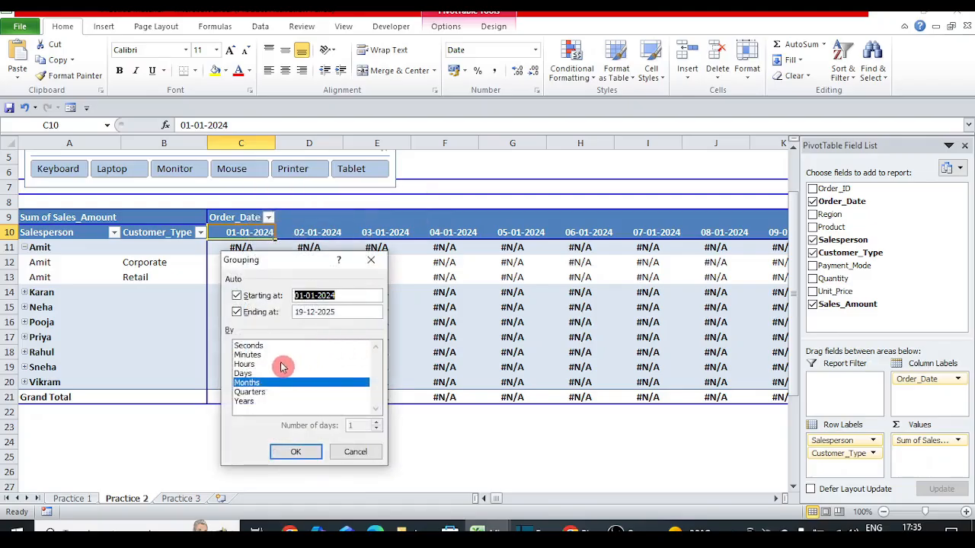
{"action": "left_click", "coordinate": [295, 451]}
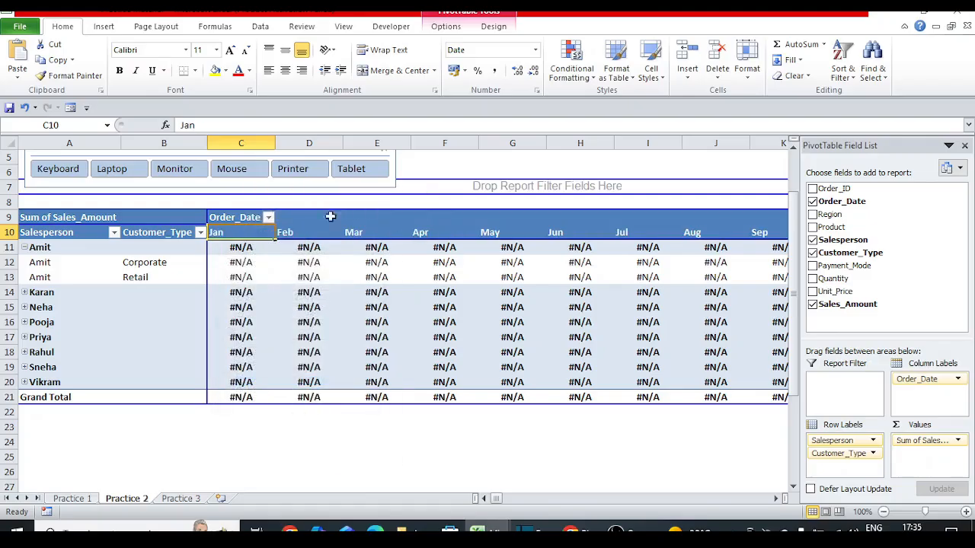
{"action": "left_click", "coordinate": [303, 265]}
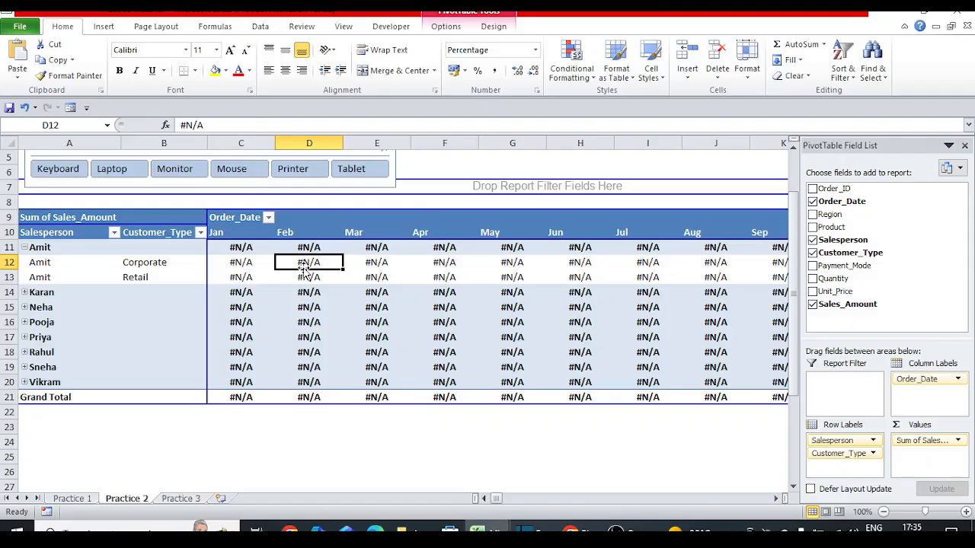
Step: Show the Sum of Sales_Amount values as % Difference From, with Order_Date as base field and (previous) as base item
{"action": "right_click", "coordinate": [304, 265]}
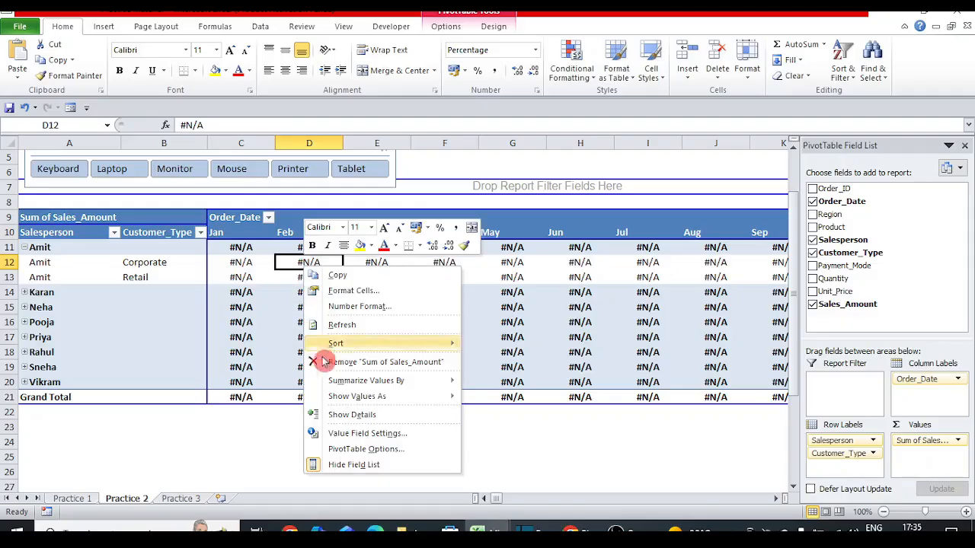
{"action": "mouse_move", "coordinate": [415, 392]}
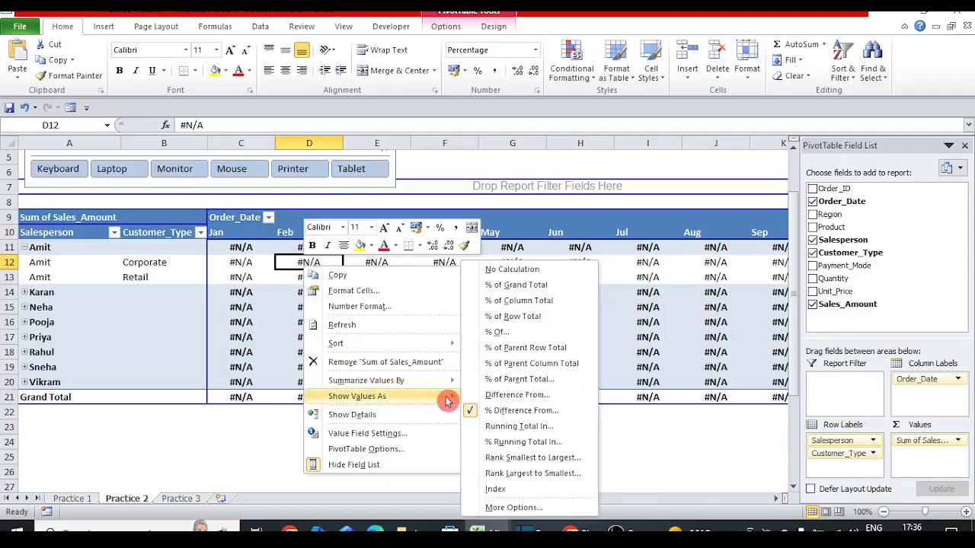
{"action": "left_click", "coordinate": [564, 412]}
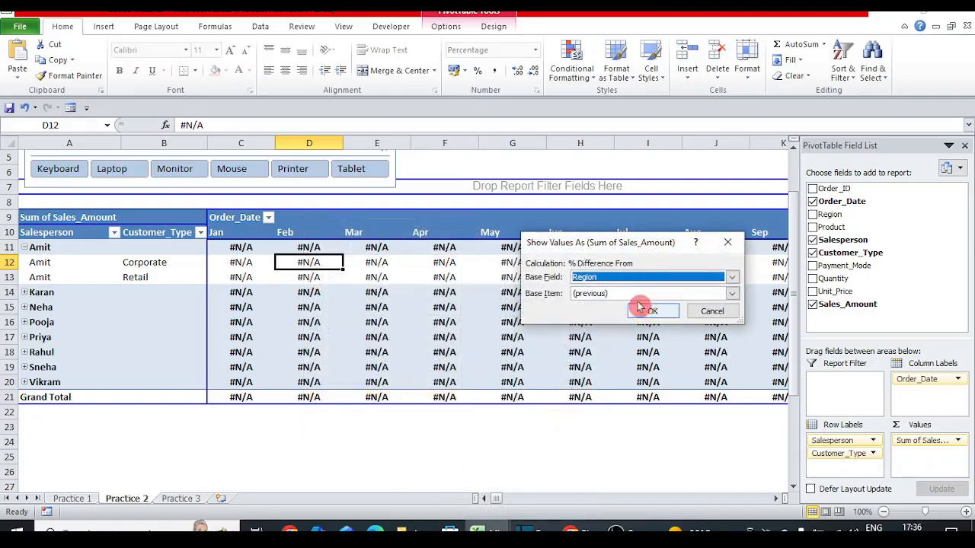
{"action": "left_click", "coordinate": [599, 278]}
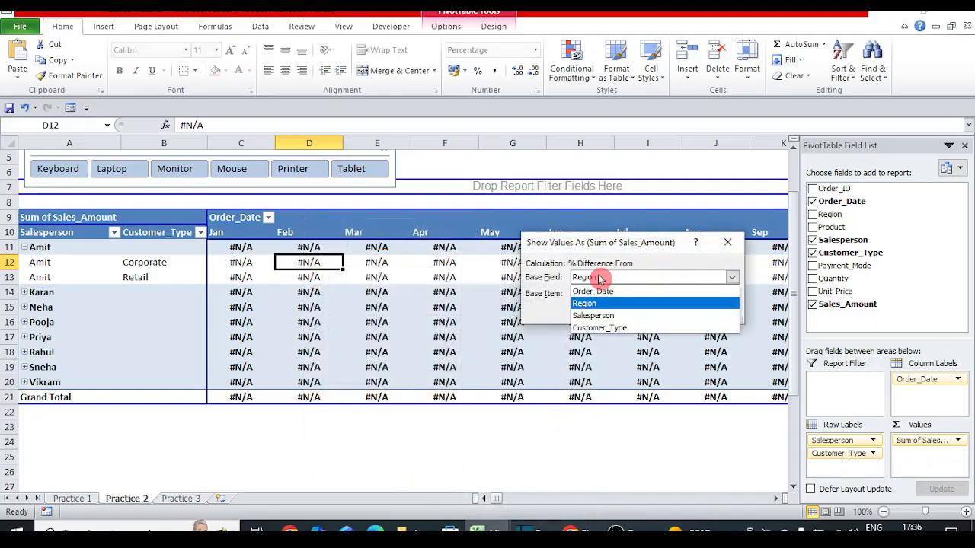
{"action": "left_click", "coordinate": [631, 291]}
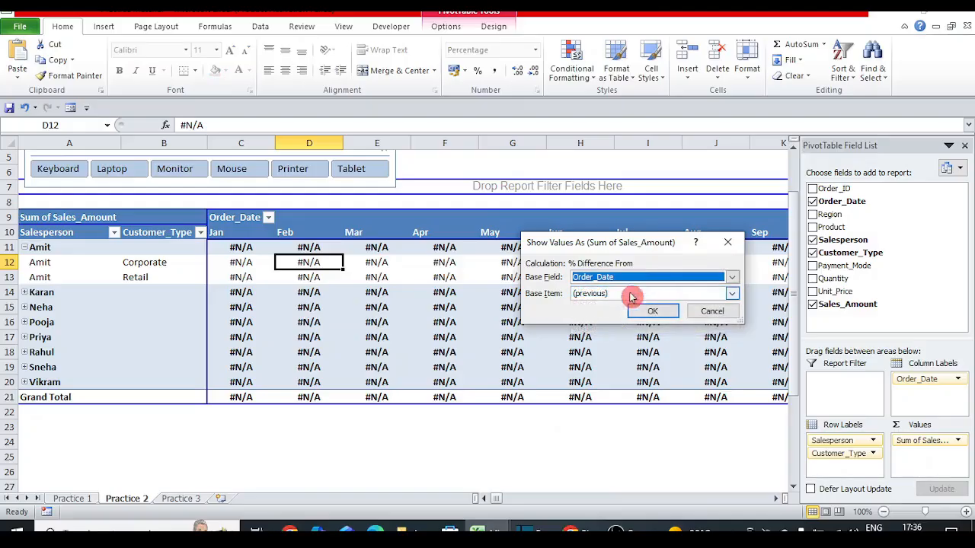
{"action": "left_click", "coordinate": [594, 293]}
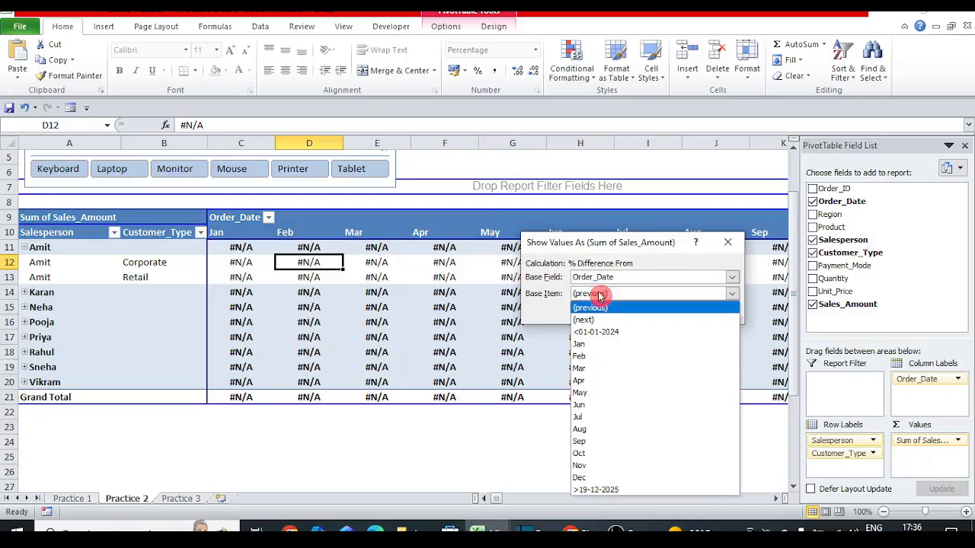
{"action": "left_click", "coordinate": [594, 303]}
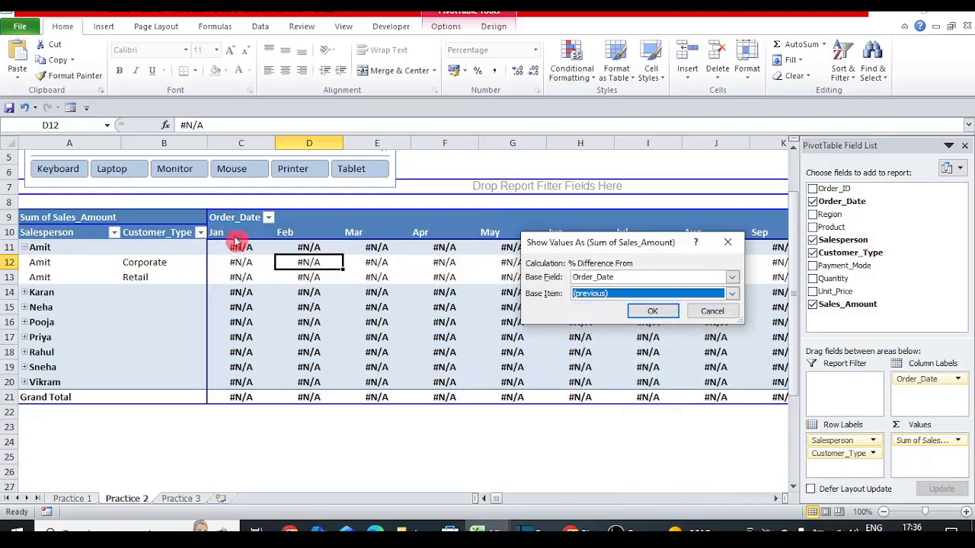
{"action": "left_click", "coordinate": [656, 311]}
Step: Examine the first salesperson's month-over-month percentage differences from Jan to Jun, comparing the Corporate, Retail and total rows
{"action": "key", "text": "Left"}
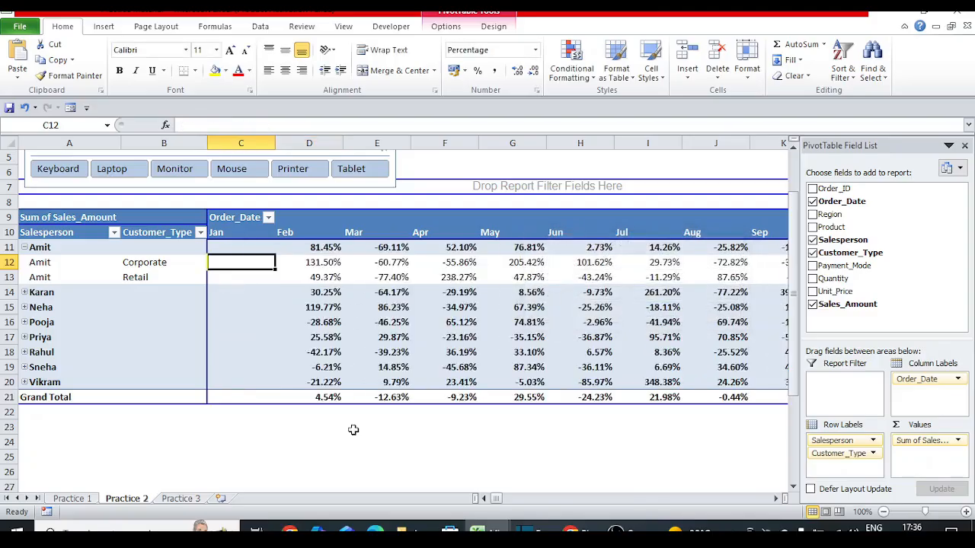
{"action": "key", "text": "Right"}
{"action": "key", "text": "Right"}
{"action": "key", "text": "Right"}
{"action": "key", "text": "Right"}
{"action": "key", "text": "Right"}
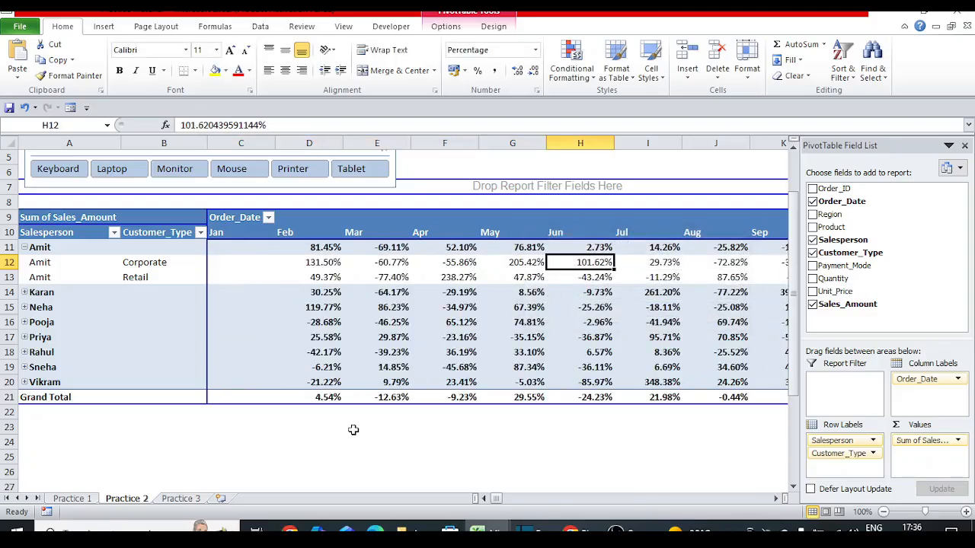
{"action": "key", "text": "Left"}
{"action": "key", "text": "Left"}
{"action": "key", "text": "Left"}
{"action": "key", "text": "Left"}
{"action": "key", "text": "Right"}
{"action": "key", "text": "Right"}
{"action": "key", "text": "Down"}
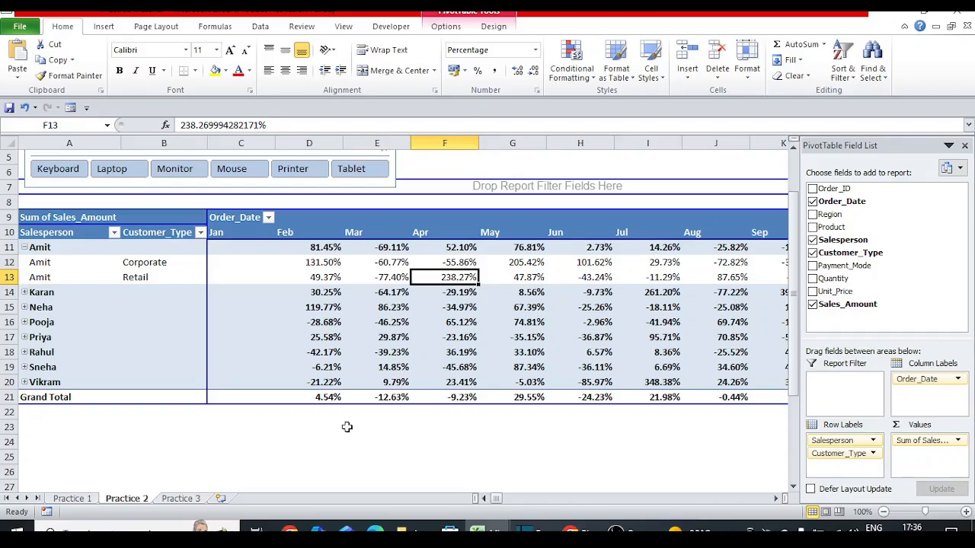
{"action": "key", "text": "Up"}
{"action": "key", "text": "Left"}
{"action": "key", "text": "Up"}
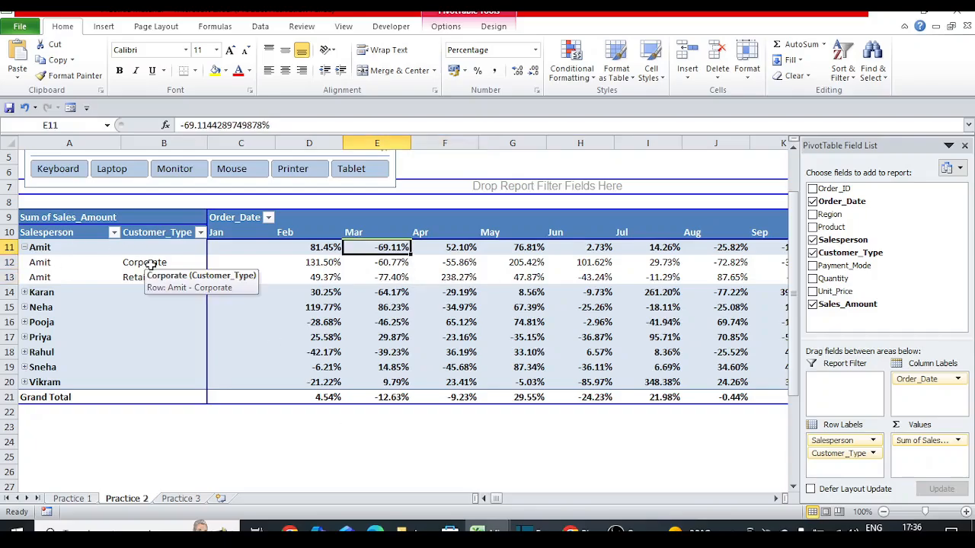
Step: Review the first salesperson's Corporate percentage differences across the months through Dec and return to the Corporate row label
{"action": "key", "text": "Down"}
{"action": "key", "text": "Right"}
{"action": "key", "text": "Right"}
{"action": "key", "text": "Right"}
{"action": "key", "text": "Right"}
{"action": "key", "text": "Right"}
{"action": "key", "text": "Right"}
{"action": "key", "text": "Right"}
{"action": "key", "text": "Right"}
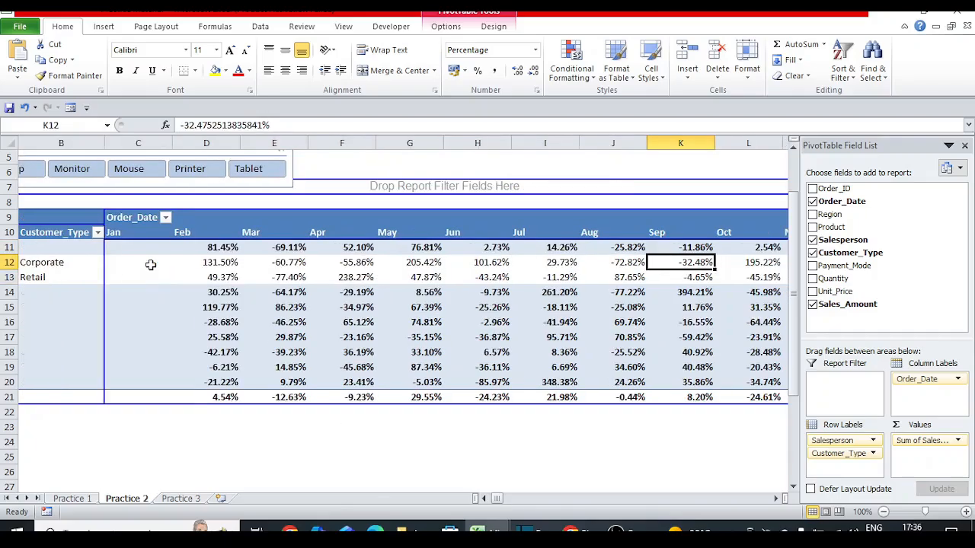
{"action": "key", "text": "Right"}
{"action": "key", "text": "Right"}
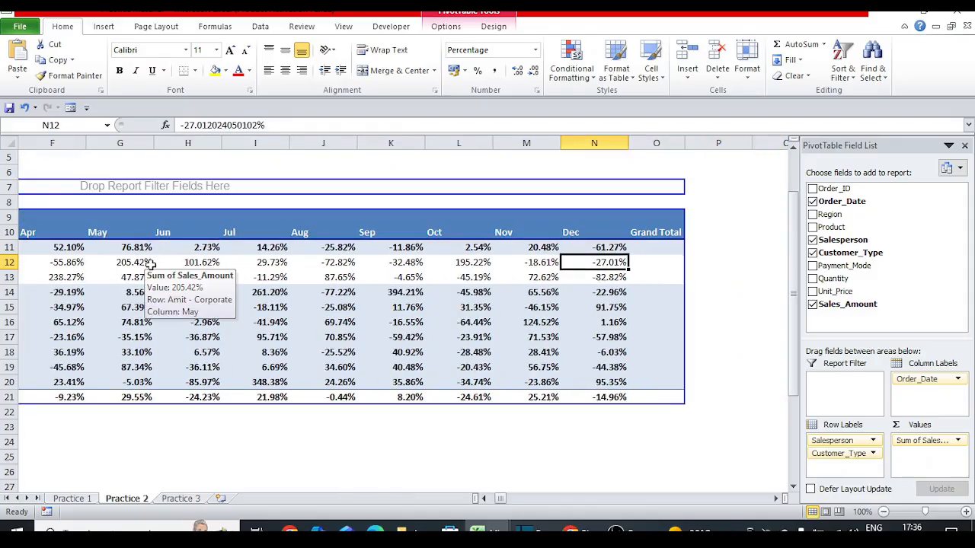
{"action": "key", "text": "Left"}
{"action": "key", "text": "Left"}
{"action": "key", "text": "Left"}
{"action": "key", "text": "Left"}
{"action": "key", "text": "Left"}
{"action": "key", "text": "Left"}
{"action": "key", "text": "Left"}
{"action": "key", "text": "Left"}
{"action": "key", "text": "Left"}
{"action": "key", "text": "Left"}
{"action": "key", "text": "Left"}
{"action": "key", "text": "Left"}
{"action": "key", "text": "Left"}
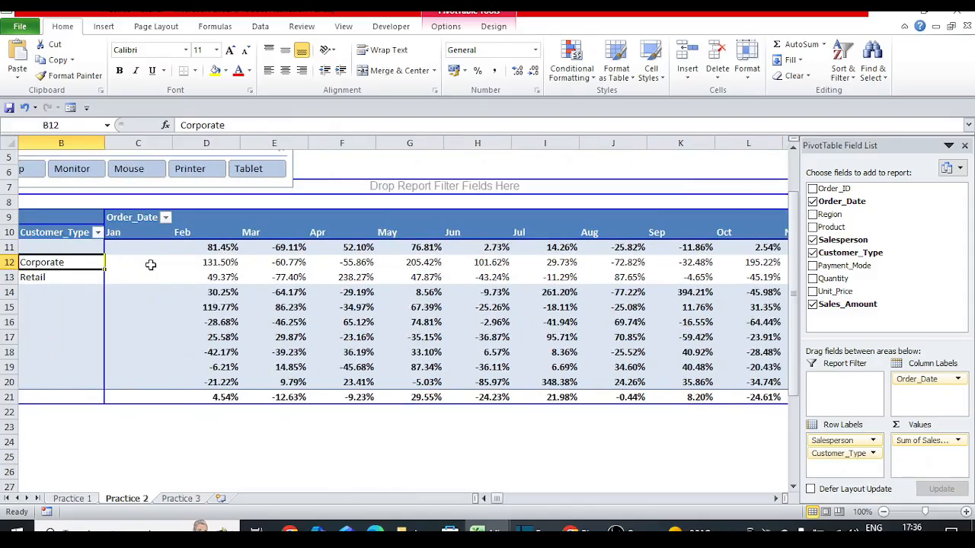
Step: Group the Order_Date column headings by both Months and Years
{"action": "right_click", "coordinate": [131, 233]}
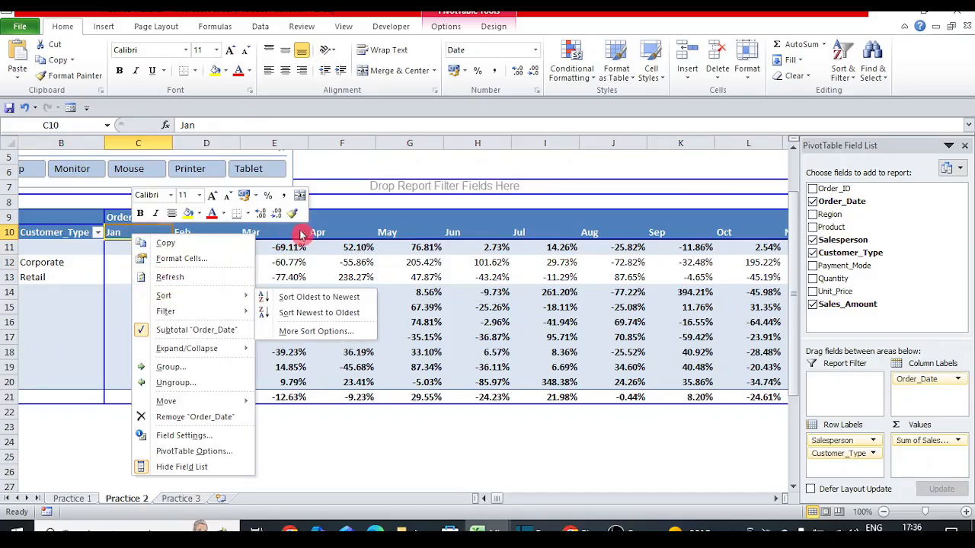
{"action": "left_click", "coordinate": [210, 371]}
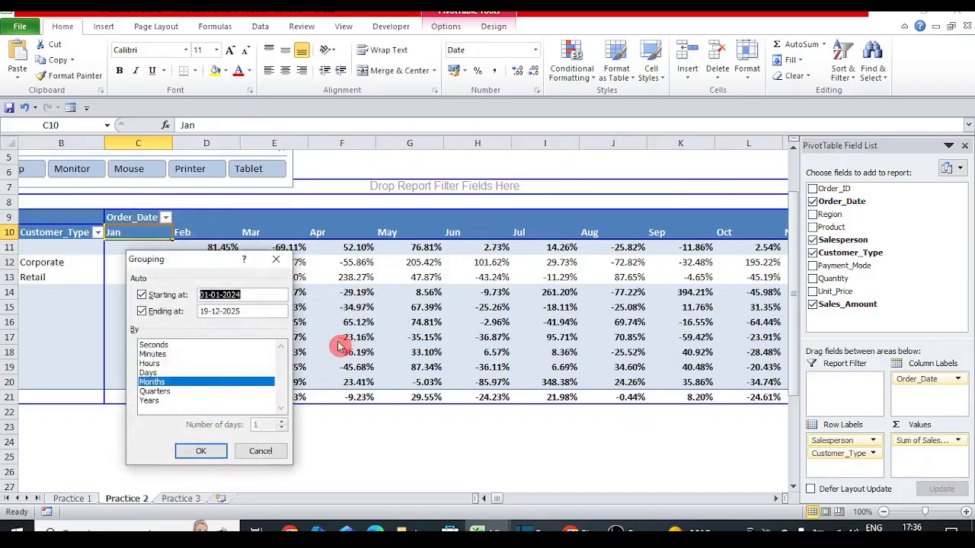
{"action": "left_click", "coordinate": [173, 401]}
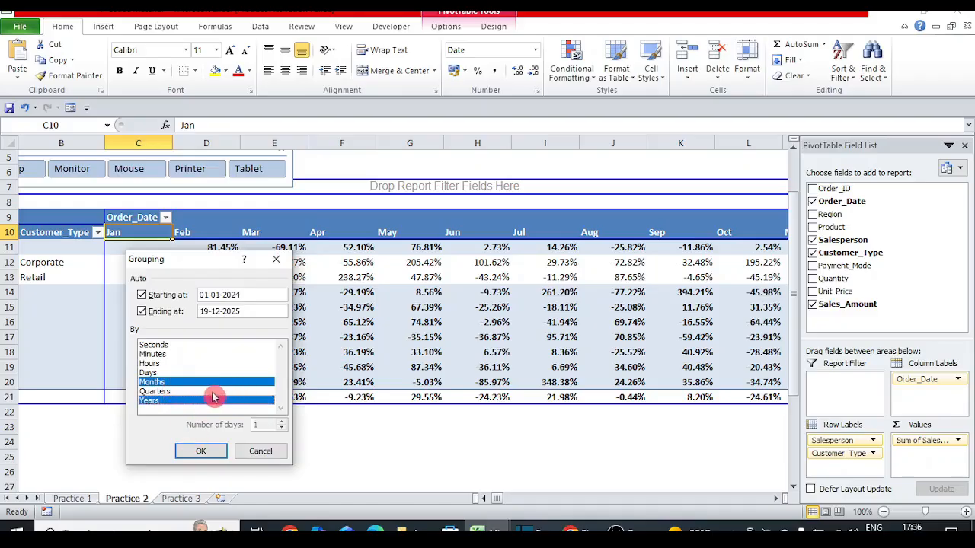
{"action": "key", "text": "Return"}
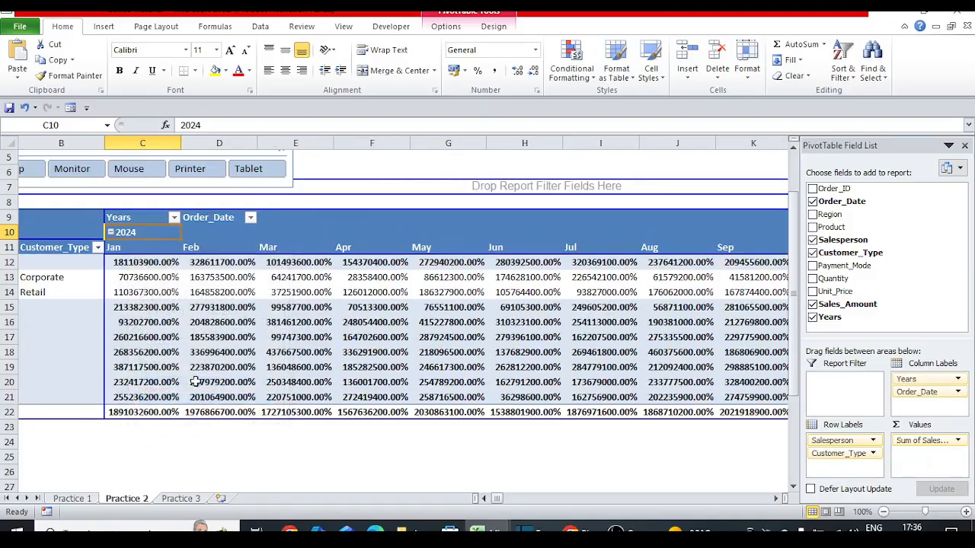
Step: Regroup the Order_Date column headings by Quarters and Years, without Months
{"action": "right_click", "coordinate": [159, 250]}
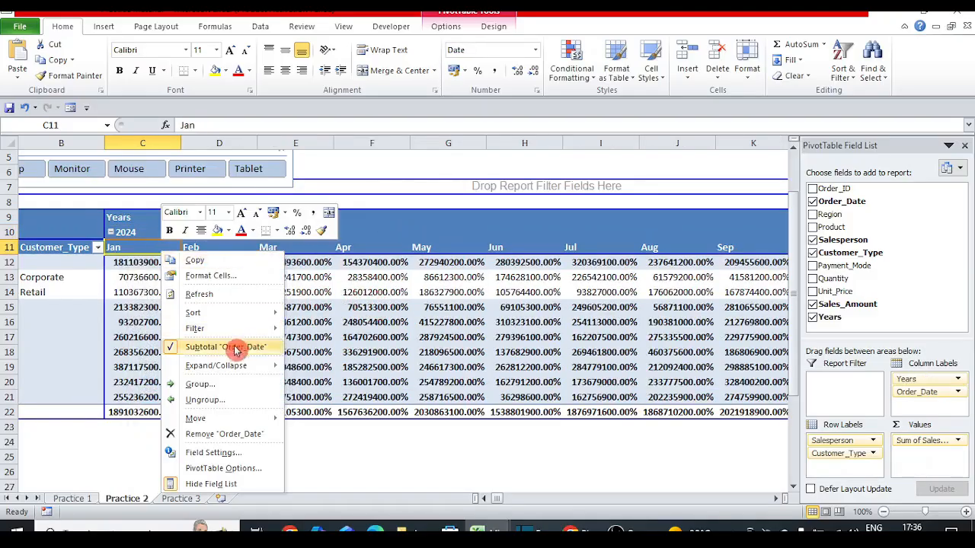
{"action": "left_click", "coordinate": [238, 384]}
{"action": "left_click", "coordinate": [204, 400]}
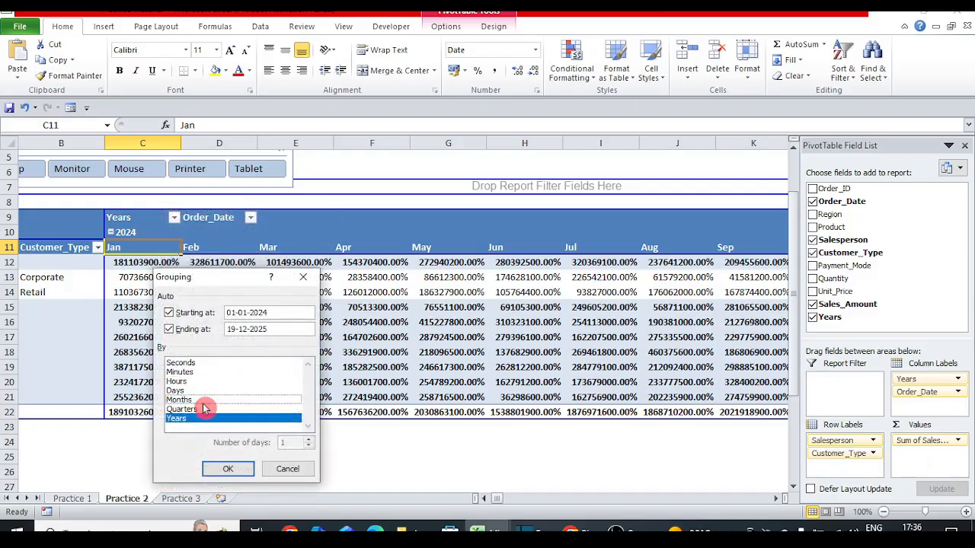
{"action": "left_click", "coordinate": [214, 410]}
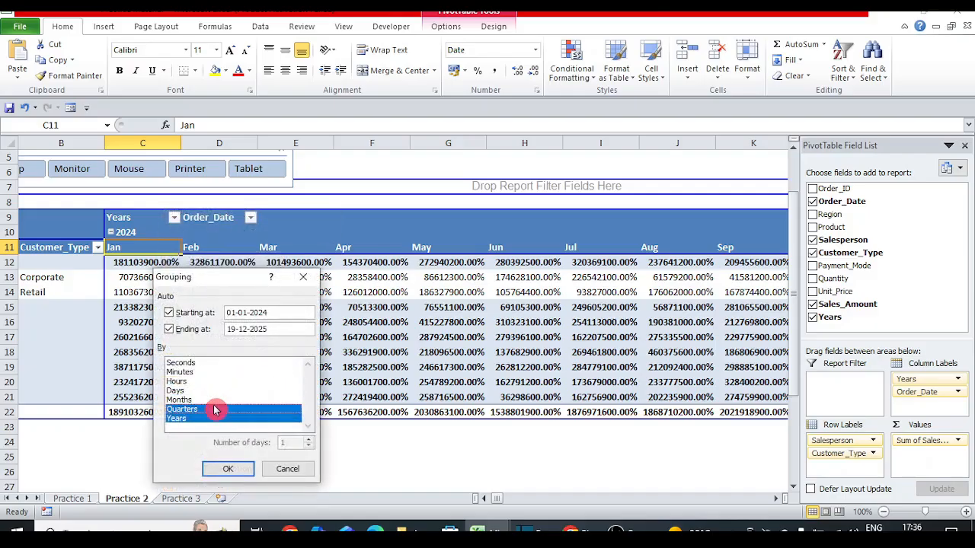
{"action": "left_click", "coordinate": [228, 468]}
Step: Show the sales values as % Difference From the (previous) item of Years and look down the 2025 Qtr4 column
{"action": "left_click", "coordinate": [231, 275]}
{"action": "left_click", "coordinate": [371, 277]}
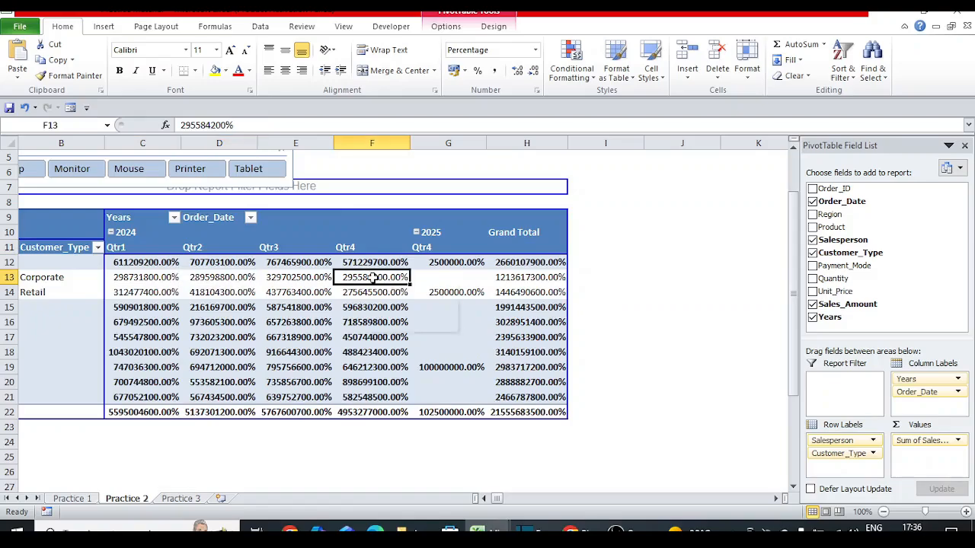
{"action": "right_click", "coordinate": [231, 279]}
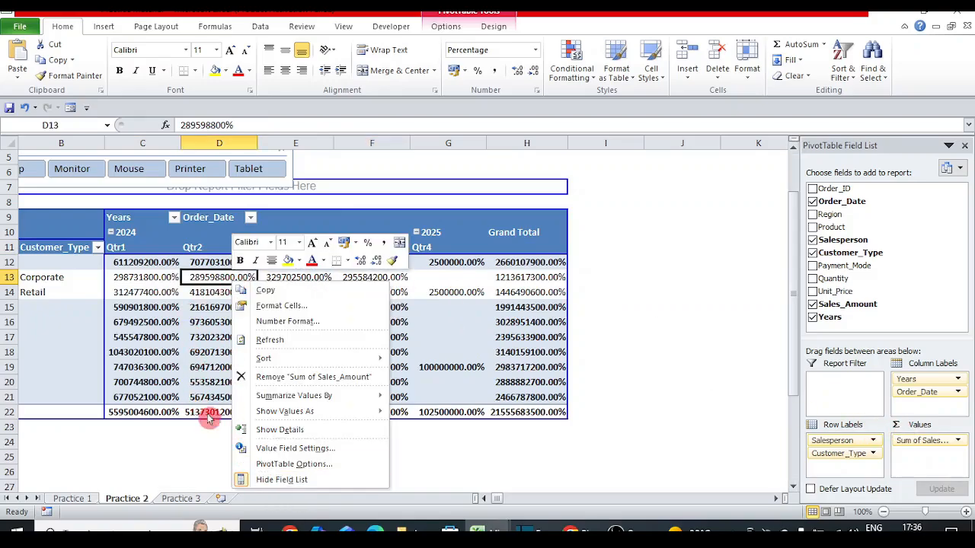
{"action": "mouse_move", "coordinate": [371, 411]}
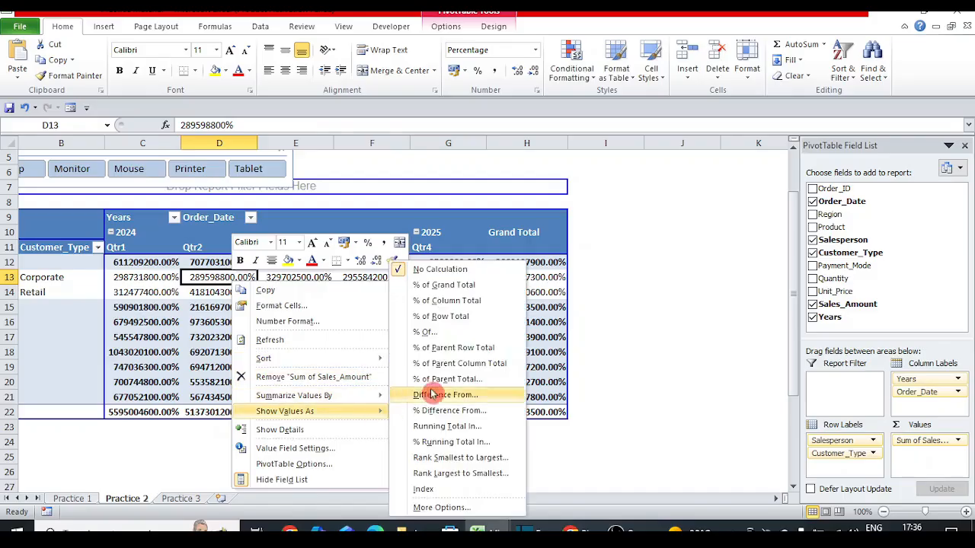
{"action": "left_click", "coordinate": [485, 412]}
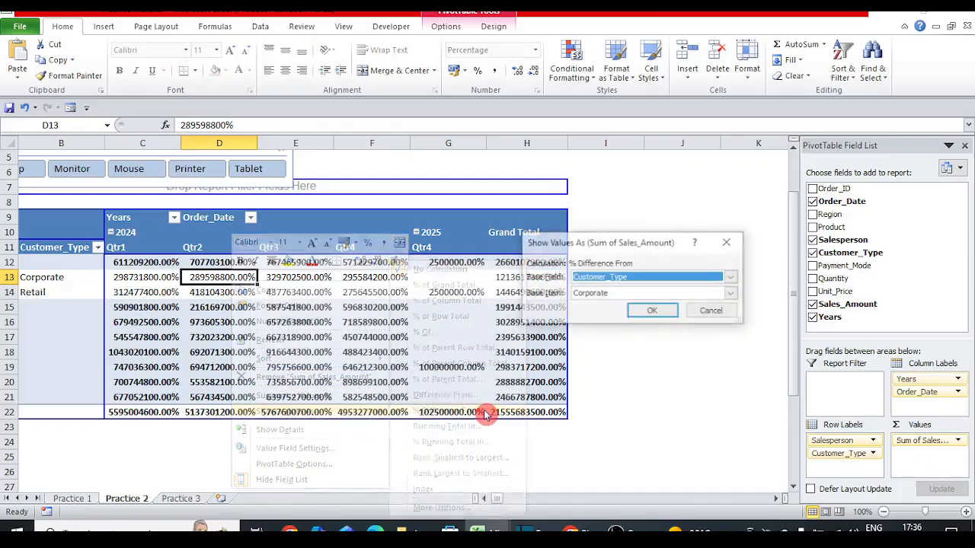
{"action": "left_click", "coordinate": [649, 278]}
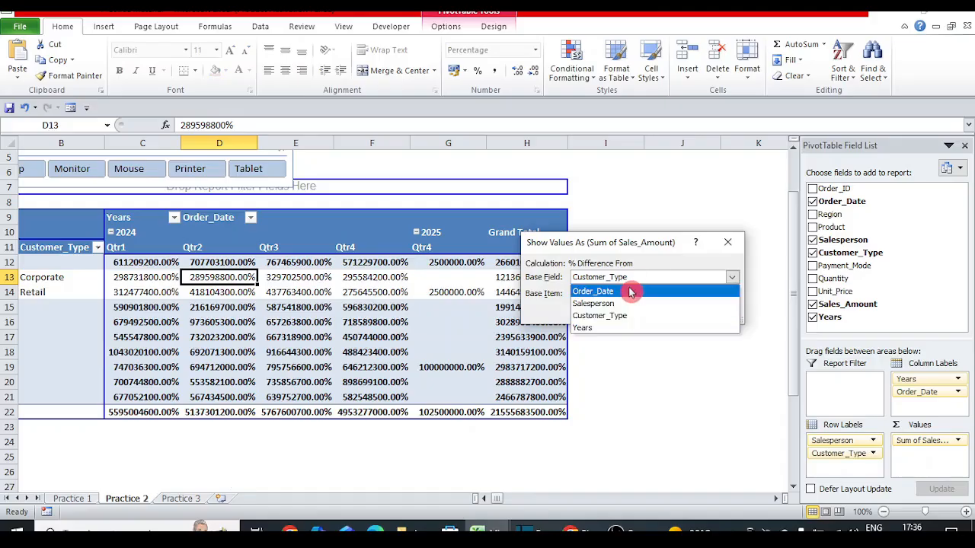
{"action": "left_click", "coordinate": [601, 328]}
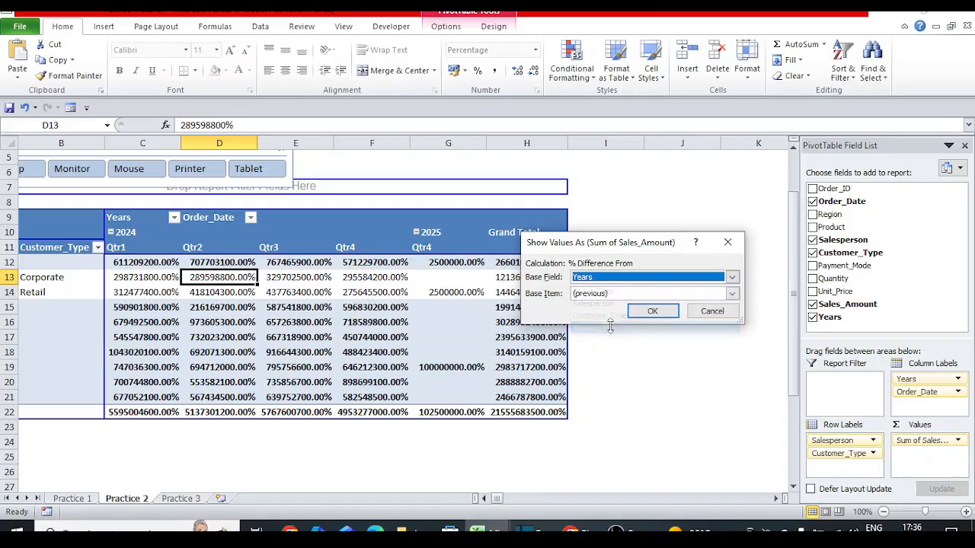
{"action": "left_click", "coordinate": [648, 312]}
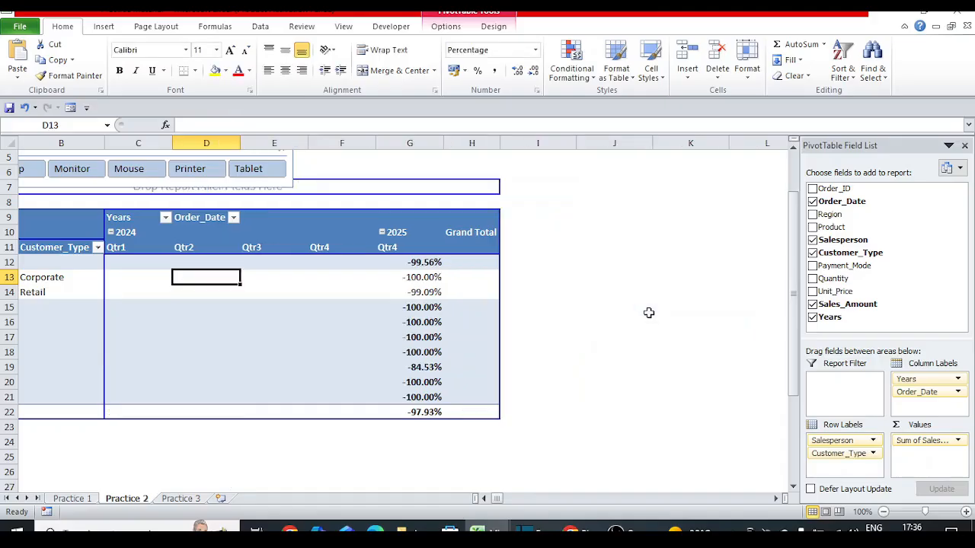
{"action": "left_click", "coordinate": [399, 293]}
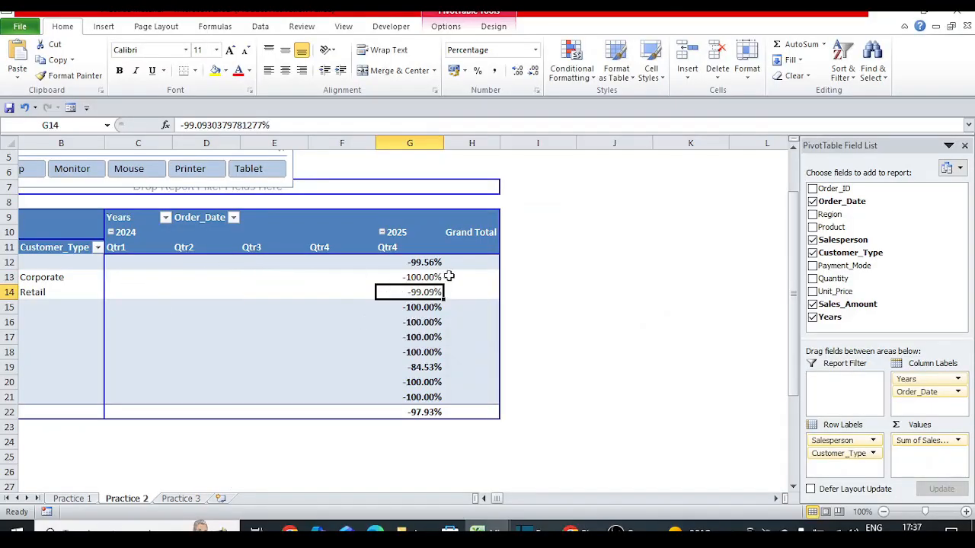
{"action": "key", "text": "Down"}
{"action": "key", "text": "Down"}
{"action": "key", "text": "Down"}
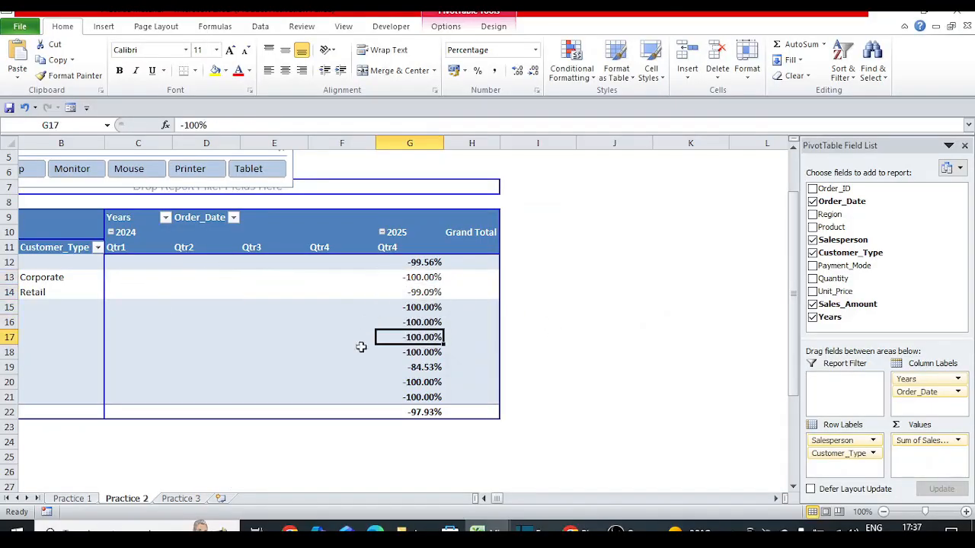
Step: Change the % Difference From base field to Order_Date with base item (previous), and select the first salesperson's Corporate value for Qtr2
{"action": "right_click", "coordinate": [173, 283]}
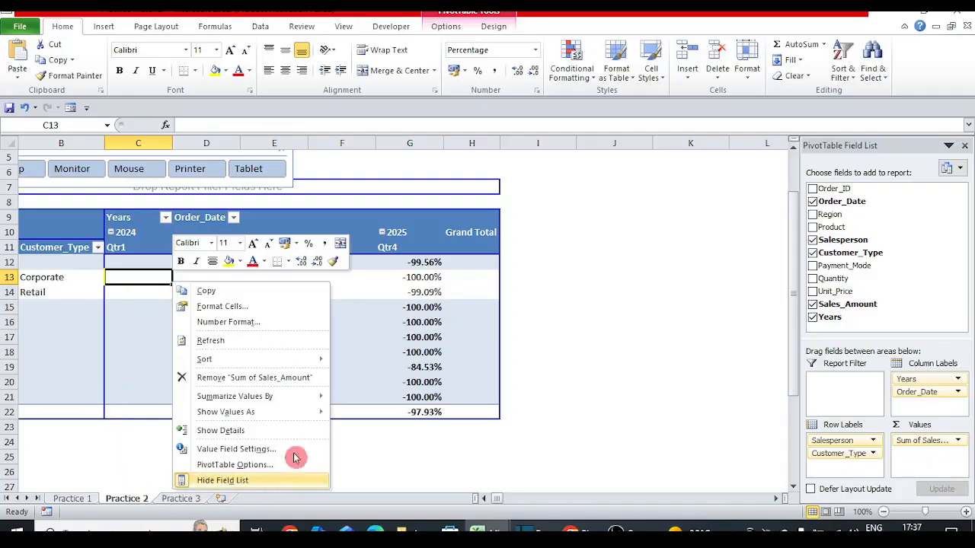
{"action": "mouse_move", "coordinate": [251, 411]}
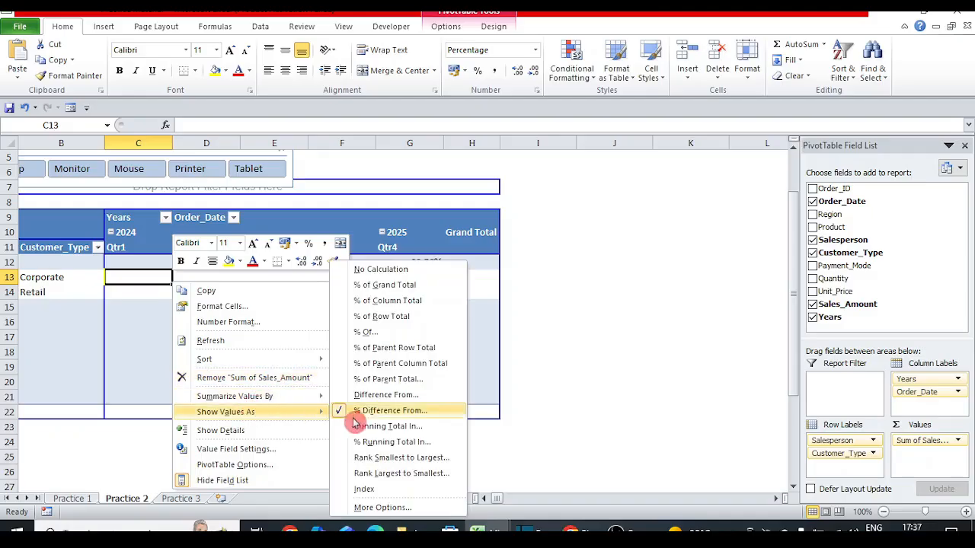
{"action": "left_click", "coordinate": [381, 412]}
{"action": "left_click", "coordinate": [618, 286]}
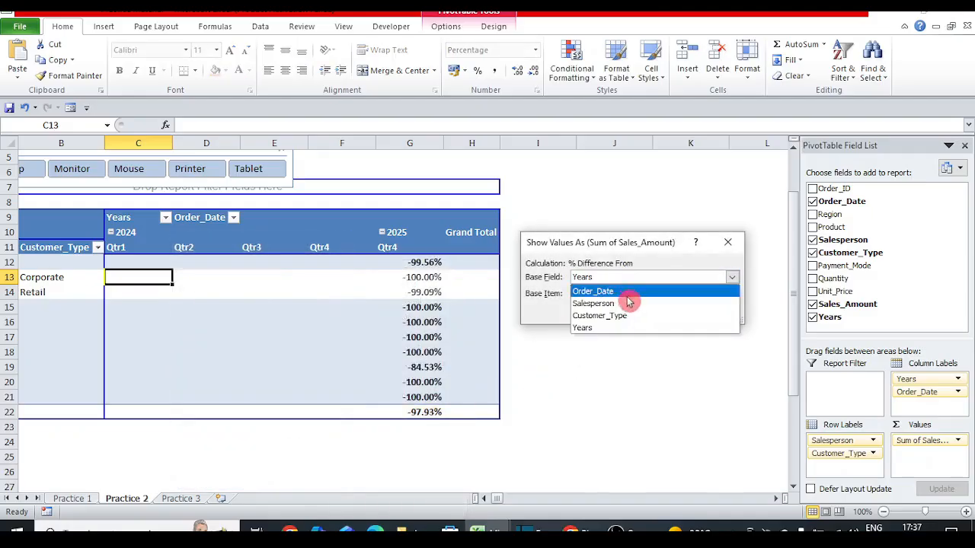
{"action": "left_click", "coordinate": [615, 296]}
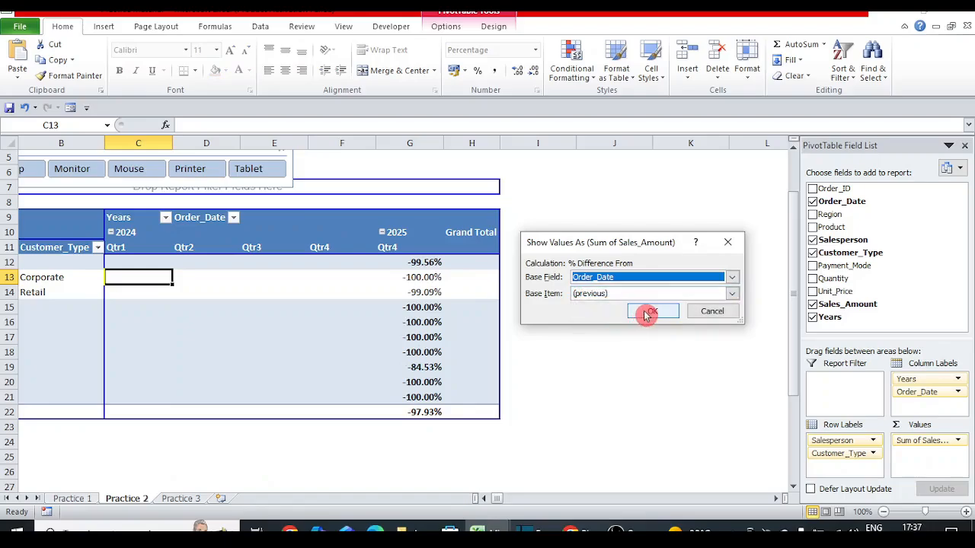
{"action": "left_click", "coordinate": [648, 311]}
{"action": "left_click", "coordinate": [217, 280]}
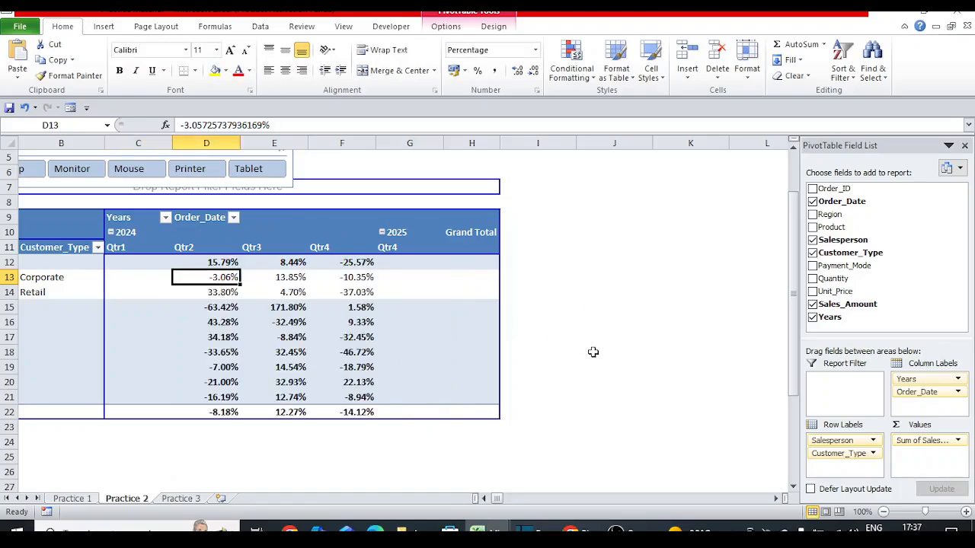
Step: Examine the first salesperson's quarter-over-quarter Corporate percentages and the neighbouring salesperson rows
{"action": "key", "text": "Left"}
{"action": "key", "text": "Right"}
{"action": "key", "text": "Right"}
{"action": "key", "text": "Right"}
{"action": "key", "text": "Left"}
{"action": "key", "text": "Left"}
{"action": "key", "text": "Left"}
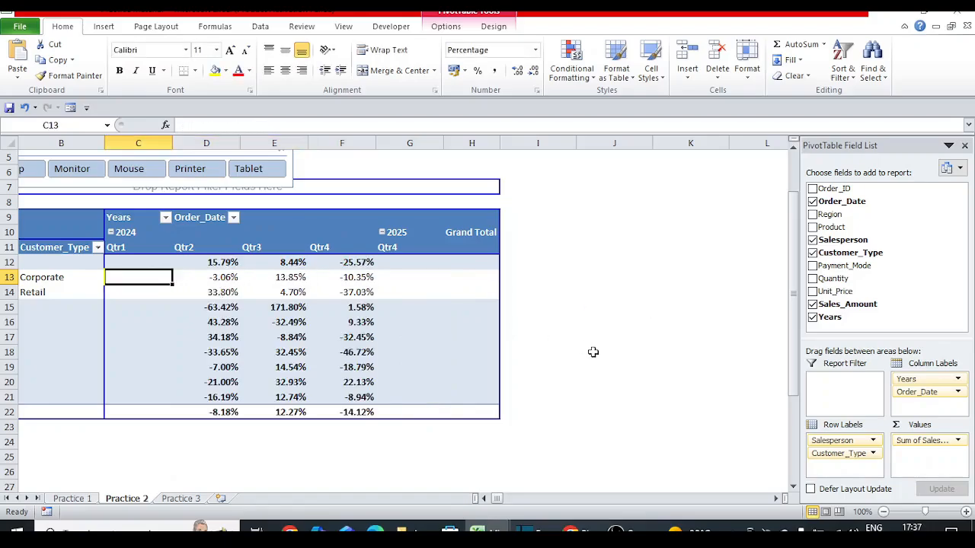
{"action": "key", "text": "Right"}
{"action": "key", "text": "Down"}
{"action": "key", "text": "Down"}
{"action": "key", "text": "Down"}
{"action": "key", "text": "Down"}
{"action": "key", "text": "Left"}
{"action": "key", "text": "Left"}
{"action": "key", "text": "Left"}
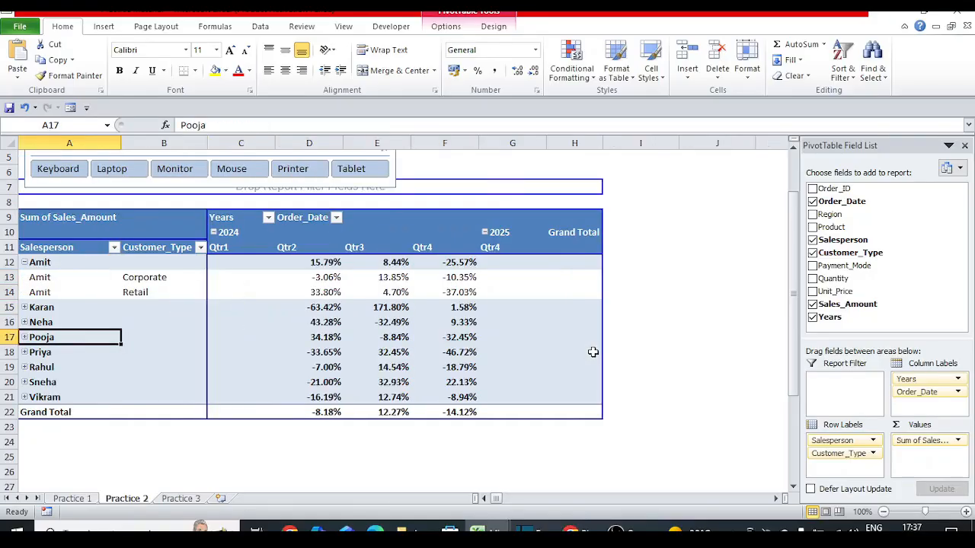
{"action": "key", "text": "Right"}
Step: Expand the second salesperson's row into Corporate and Retail and select the Corporate Qtr2 value
{"action": "left_click", "coordinate": [25, 308]}
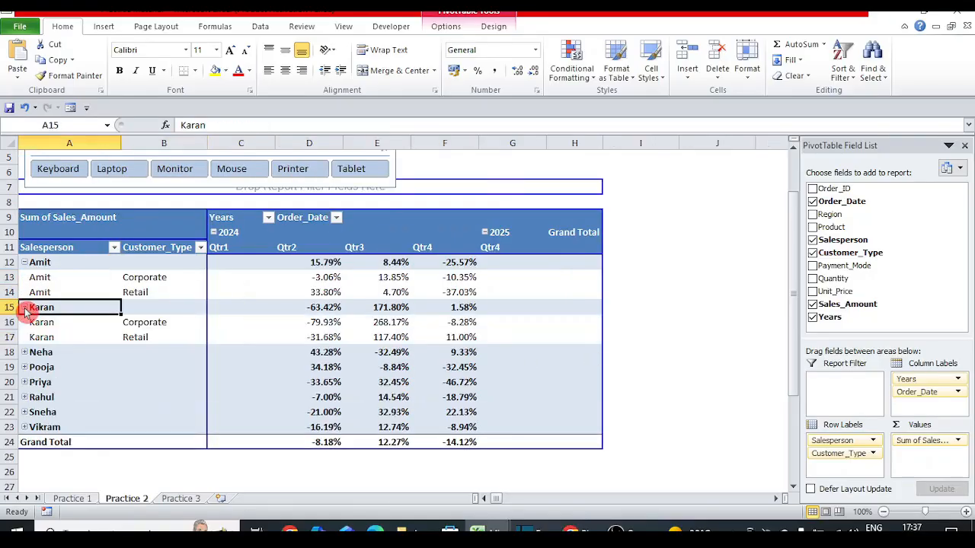
{"action": "left_click", "coordinate": [22, 353]}
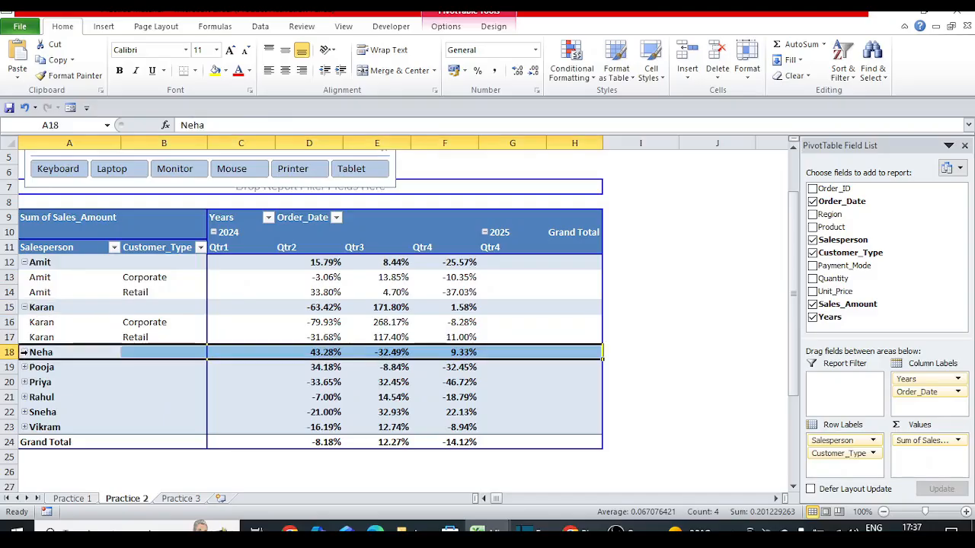
{"action": "left_click", "coordinate": [329, 326]}
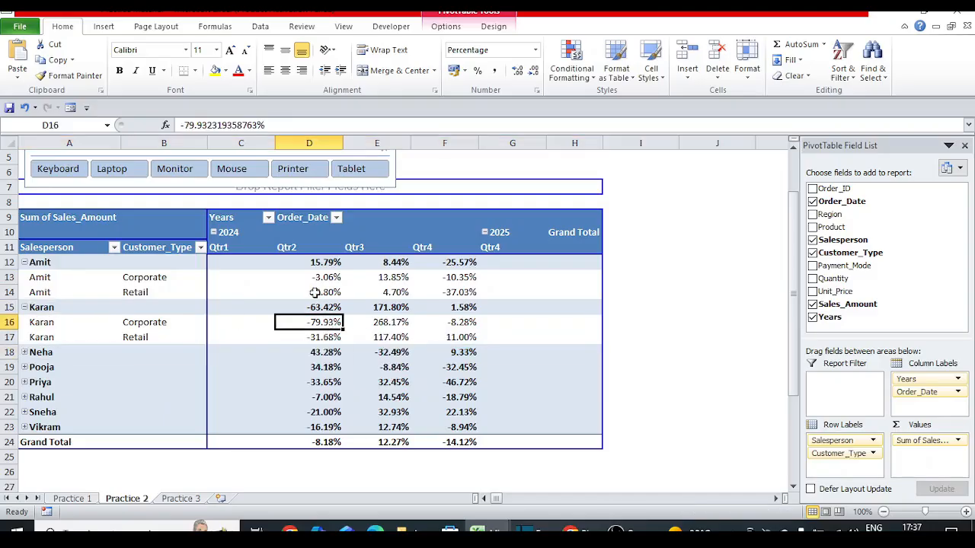
Step: Remove Order_Date and Years from the pivot table's column labels and add Region there instead
{"action": "left_click", "coordinate": [914, 393]}
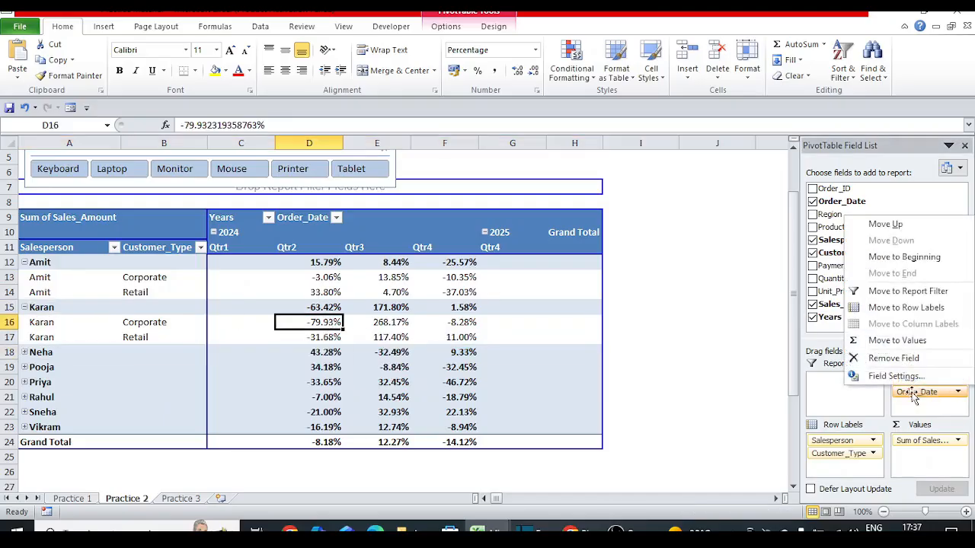
{"action": "left_click", "coordinate": [902, 359]}
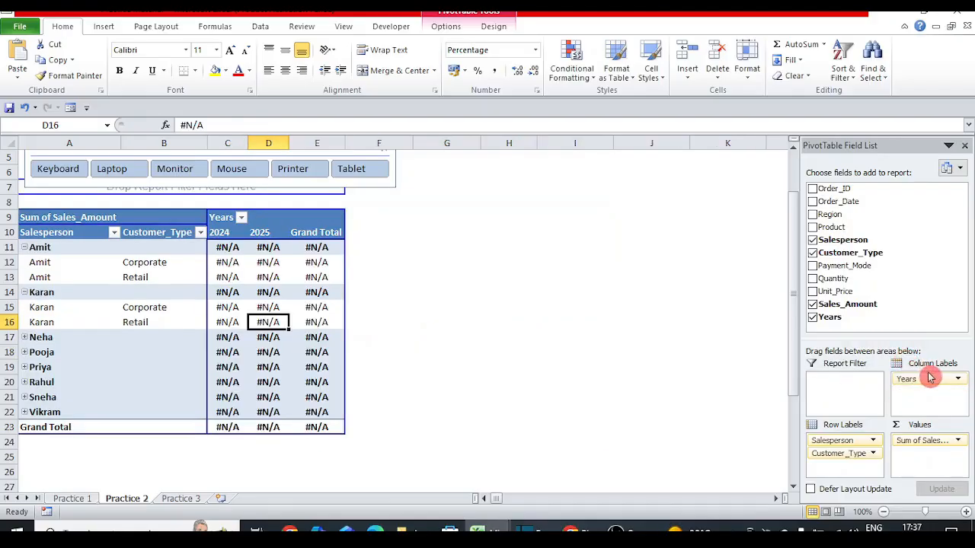
{"action": "left_click", "coordinate": [930, 378]}
{"action": "left_click", "coordinate": [910, 349]}
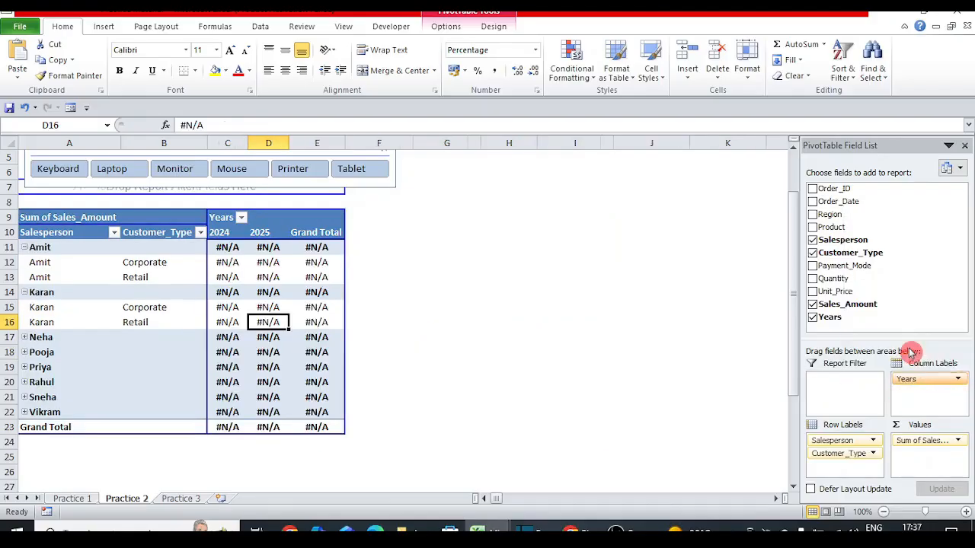
{"action": "left_click_drag", "start_coordinate": [829, 214], "coordinate": [924, 401]}
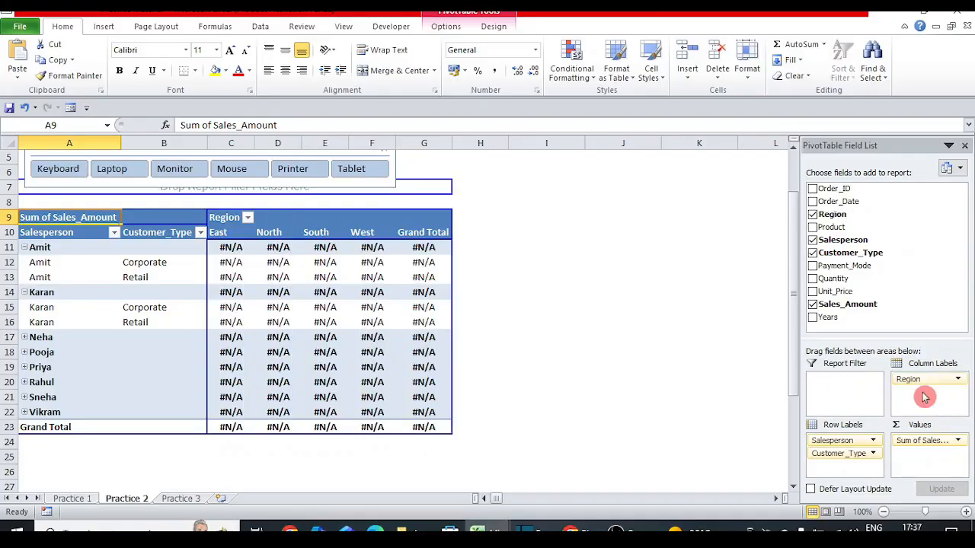
Step: Try to show the sales values by region as Rank Largest to Smallest
{"action": "right_click", "coordinate": [374, 278]}
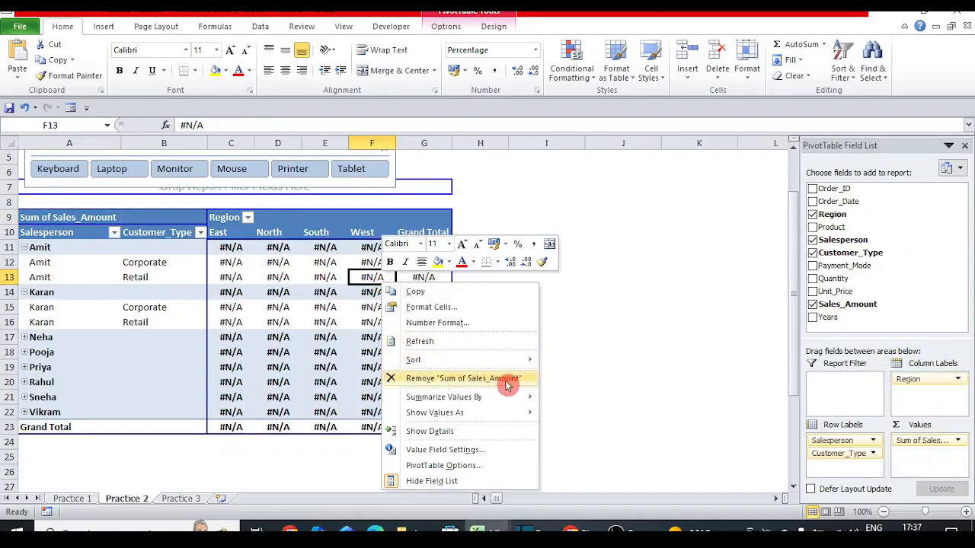
{"action": "mouse_move", "coordinate": [515, 414]}
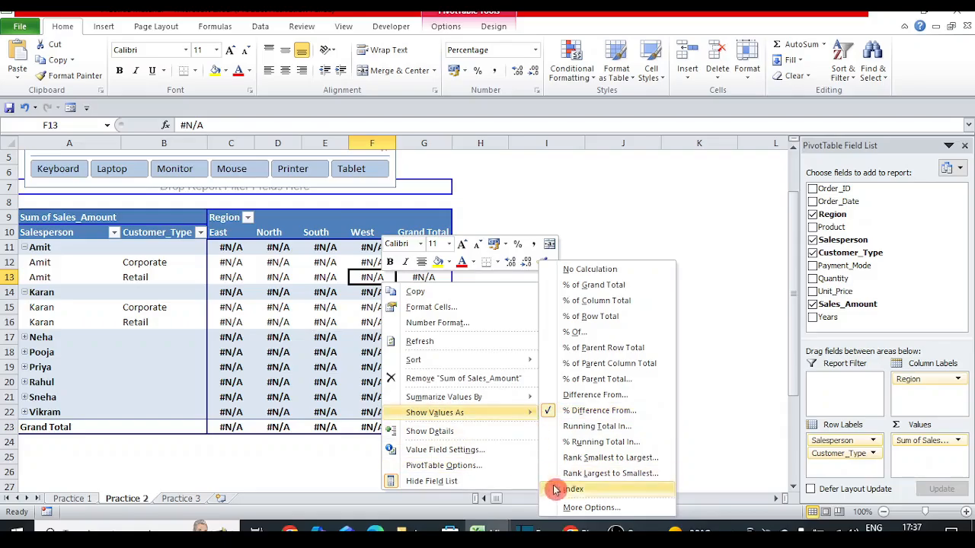
{"action": "left_click", "coordinate": [600, 474]}
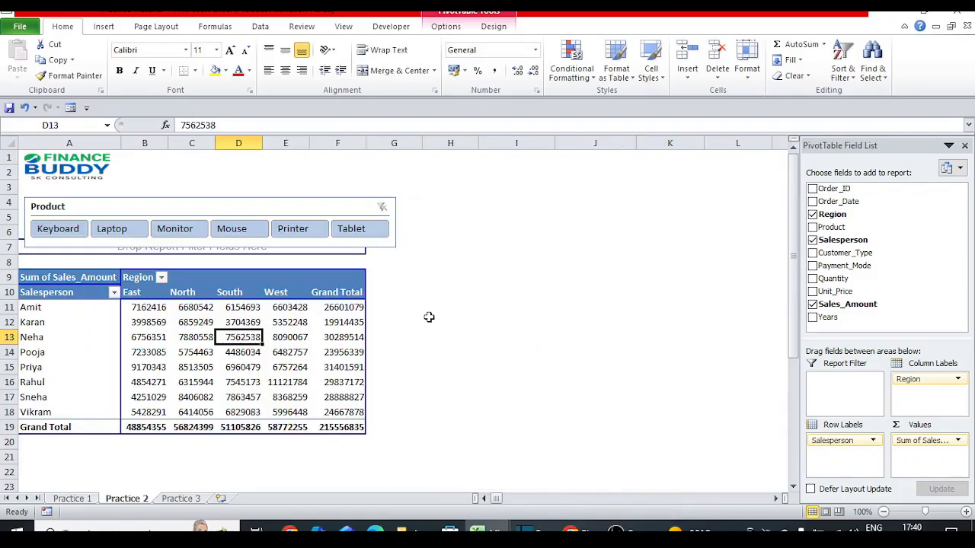
{"action": "left_click", "coordinate": [429, 318]}
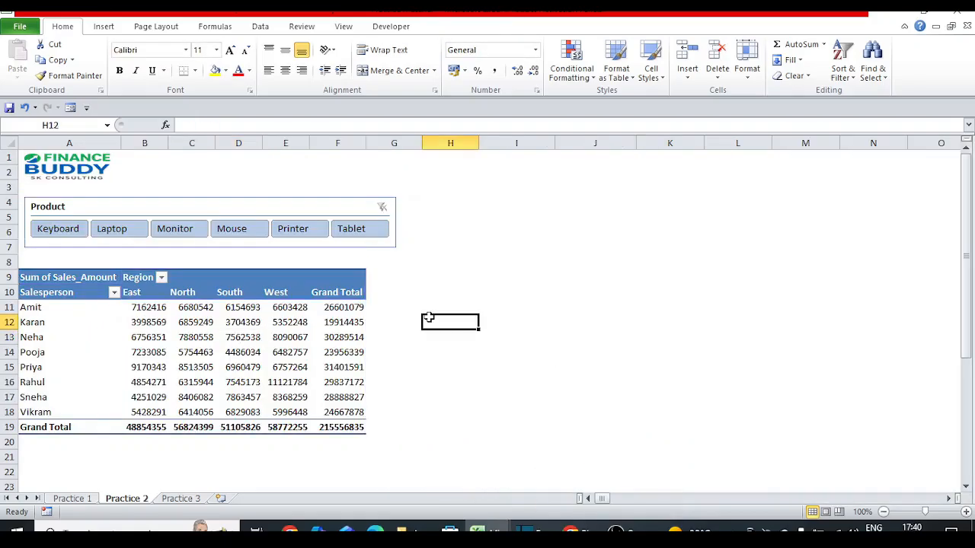
{"action": "left_click", "coordinate": [241, 354]}
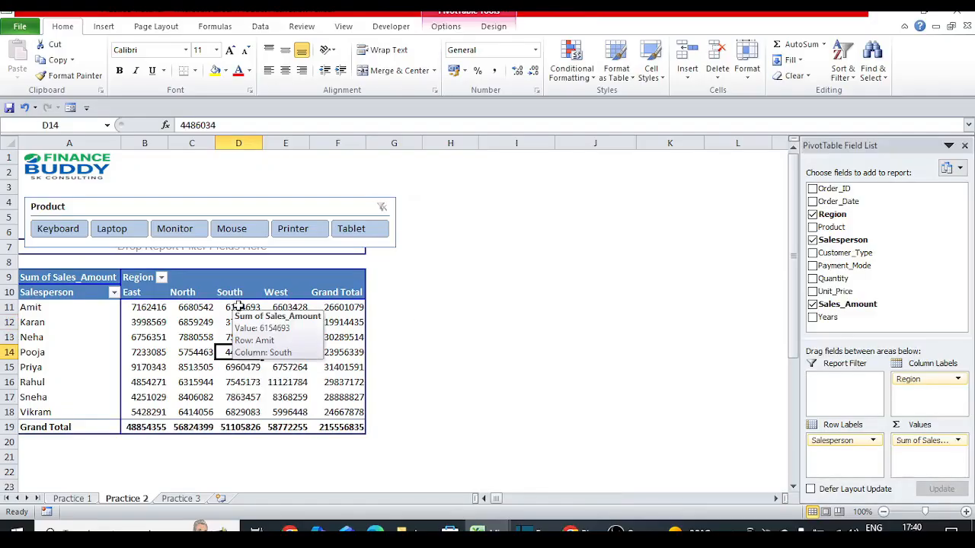
{"action": "left_click", "coordinate": [128, 348]}
{"action": "key", "text": "Left"}
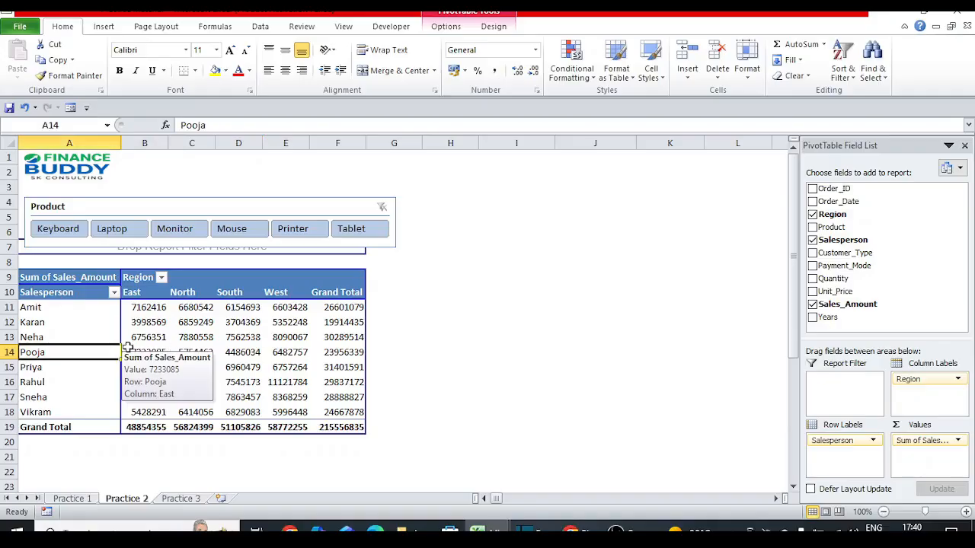
Step: Show the sales values as Rank Largest to Smallest with Region as the base field
{"action": "left_click", "coordinate": [258, 321]}
{"action": "right_click", "coordinate": [262, 317]}
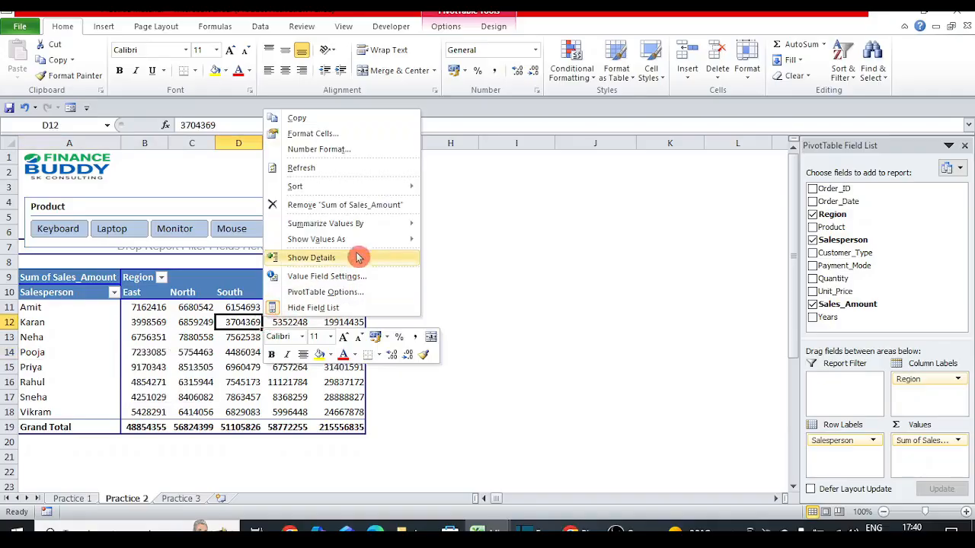
{"action": "mouse_move", "coordinate": [364, 244]}
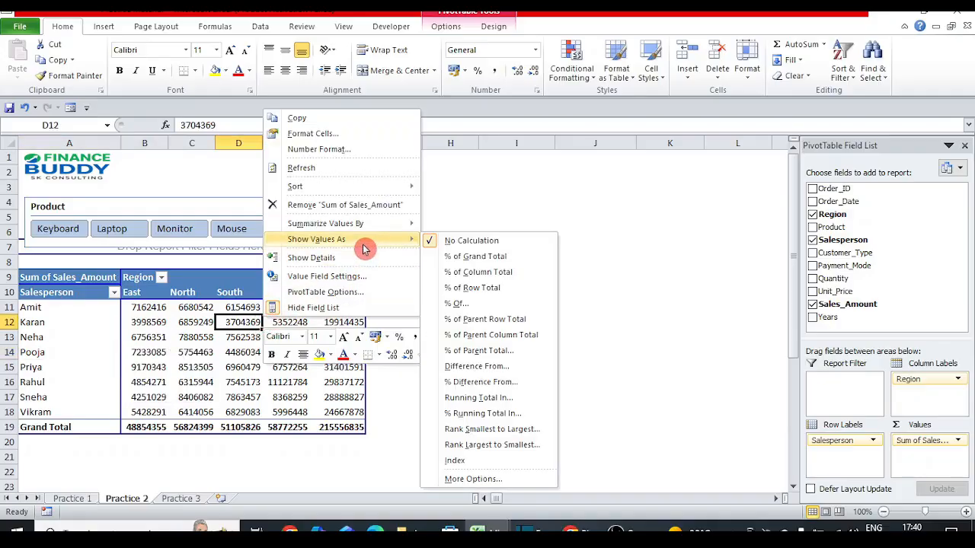
{"action": "left_click", "coordinate": [505, 444]}
{"action": "left_click", "coordinate": [592, 287]}
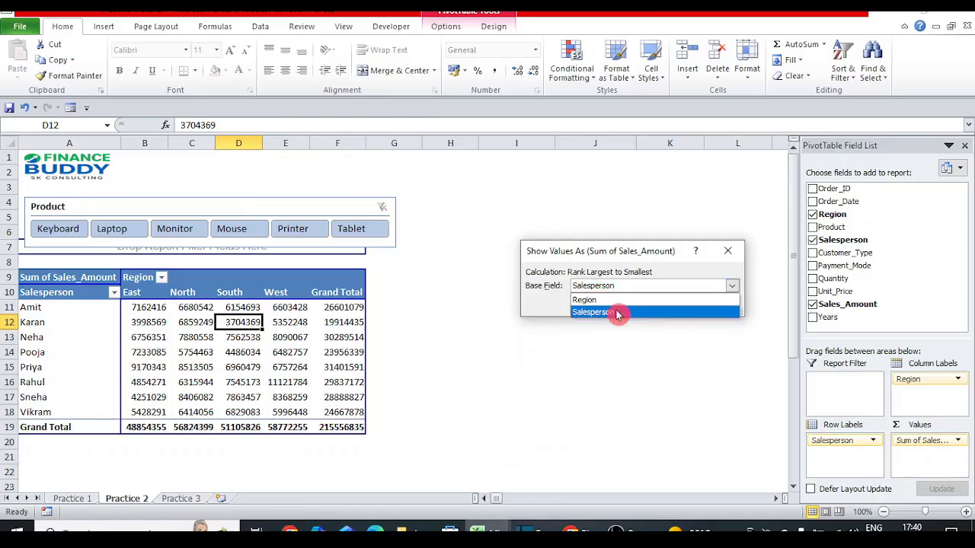
{"action": "left_click", "coordinate": [586, 300]}
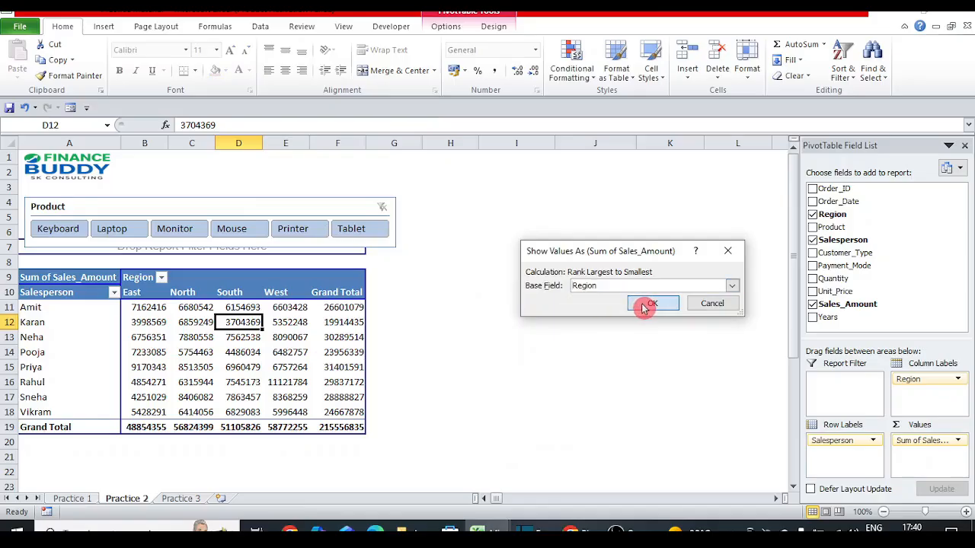
{"action": "left_click", "coordinate": [645, 305]}
{"action": "left_click", "coordinate": [305, 367]}
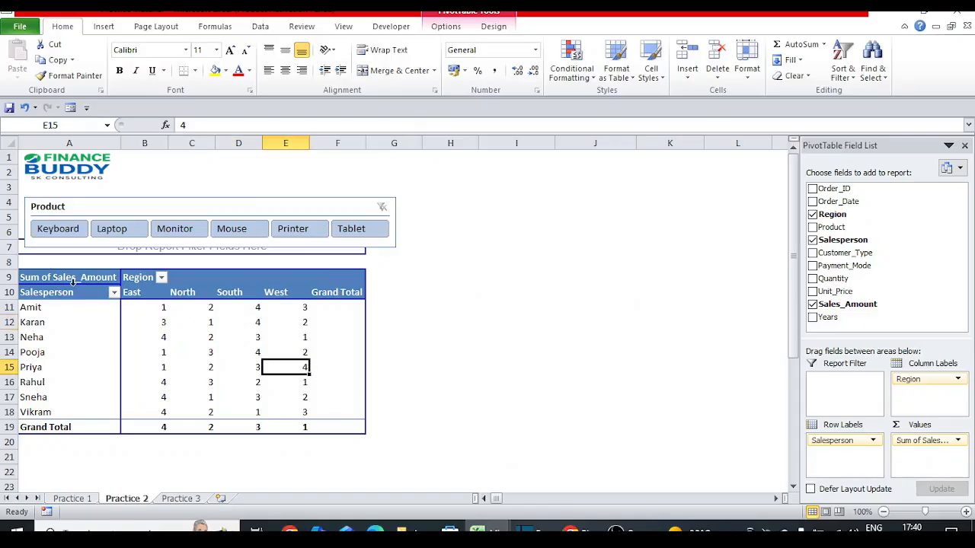
Step: Copy the whole ranked pivot table from A9 through its Grand Total row and paste it at H9
{"action": "left_click", "coordinate": [426, 349]}
{"action": "left_click", "coordinate": [95, 277]}
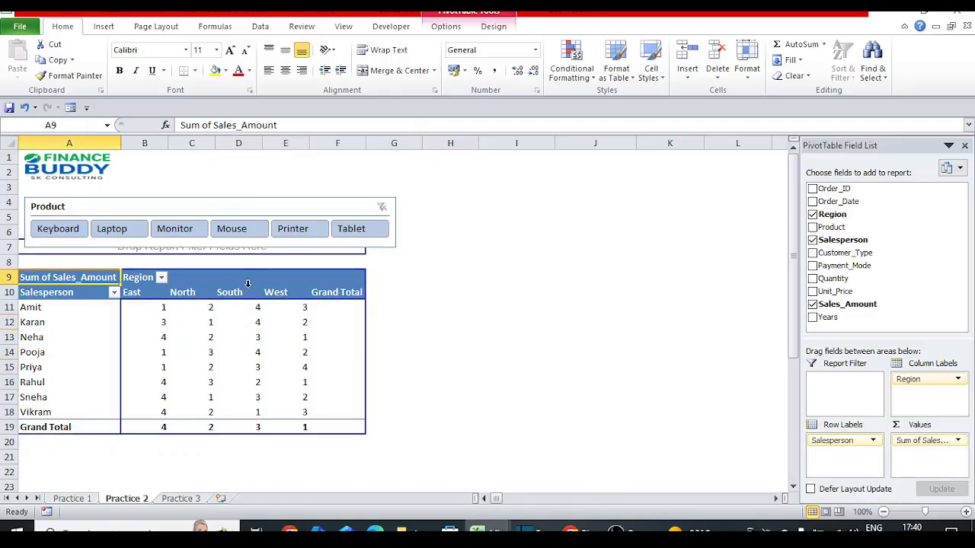
{"action": "key", "text": "shift+Right"}
{"action": "key", "text": "shift+Right"}
{"action": "key", "text": "shift+Right"}
{"action": "key", "text": "shift+Right"}
{"action": "key", "text": "shift+Right"}
{"action": "key", "text": "shift+Down"}
{"action": "key", "text": "shift+Down"}
{"action": "key", "text": "shift+Down"}
{"action": "key", "text": "shift+Down"}
{"action": "key", "text": "shift+Down"}
{"action": "key", "text": "shift+Down"}
{"action": "key", "text": "shift+Down"}
{"action": "key", "text": "shift+Down"}
{"action": "key", "text": "shift+Down"}
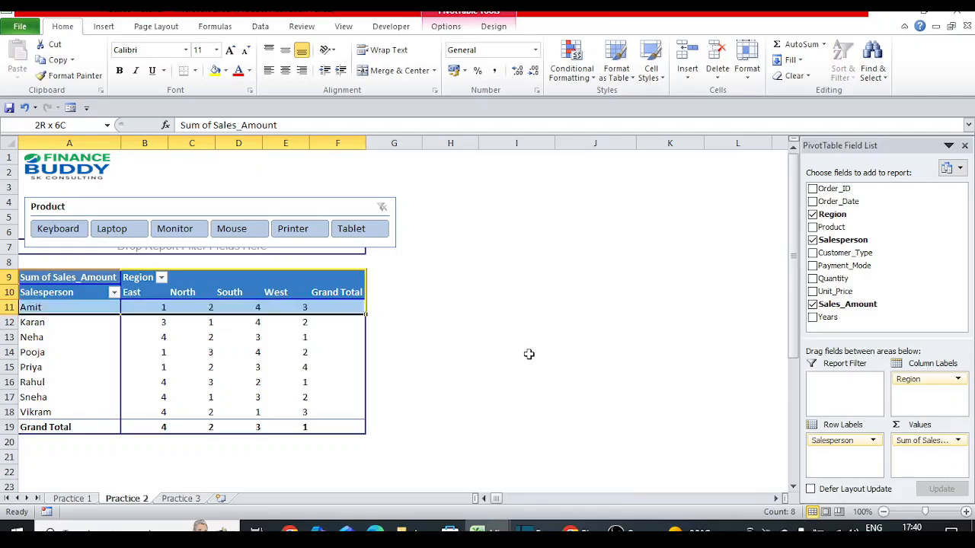
{"action": "key", "text": "shift+Down"}
{"action": "key", "text": "ctrl+c"}
{"action": "key", "text": "Right"}
{"action": "key", "text": "Right"}
{"action": "key", "text": "Right"}
{"action": "key", "text": "Right"}
{"action": "key", "text": "Right"}
{"action": "key", "text": "Right"}
{"action": "key", "text": "Right"}
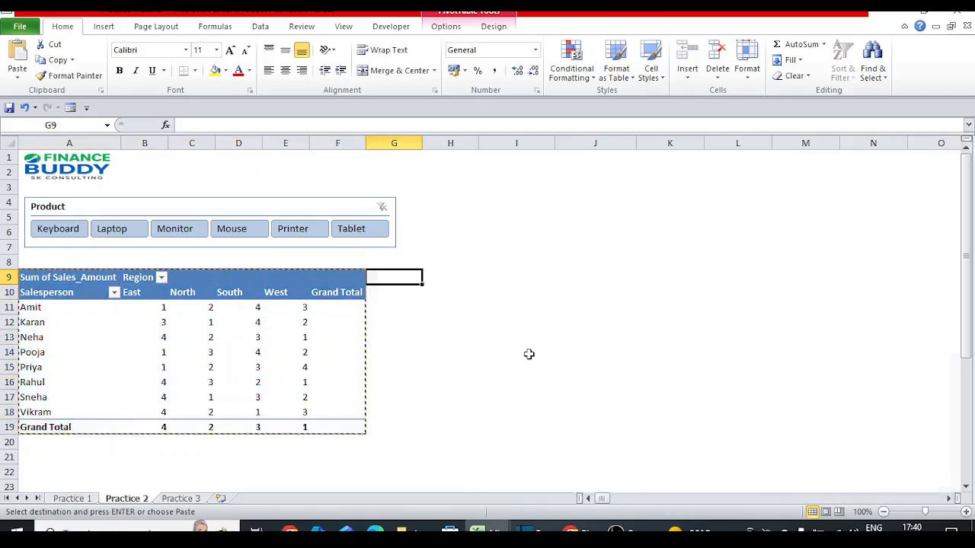
{"action": "key", "text": "Return"}
Step: Show the sales values of the copied pivot table with No Calculation
{"action": "right_click", "coordinate": [532, 355]}
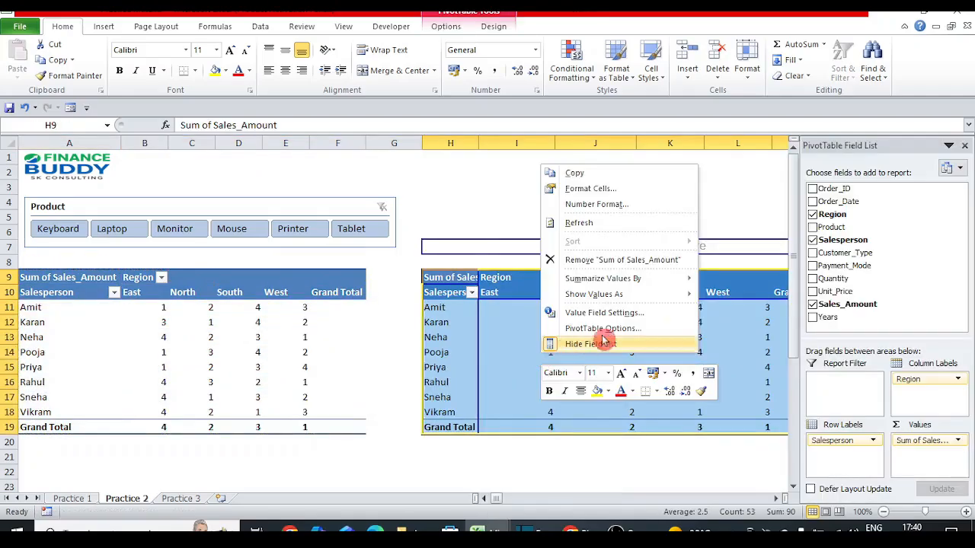
{"action": "mouse_move", "coordinate": [624, 297]}
{"action": "left_click", "coordinate": [746, 269]}
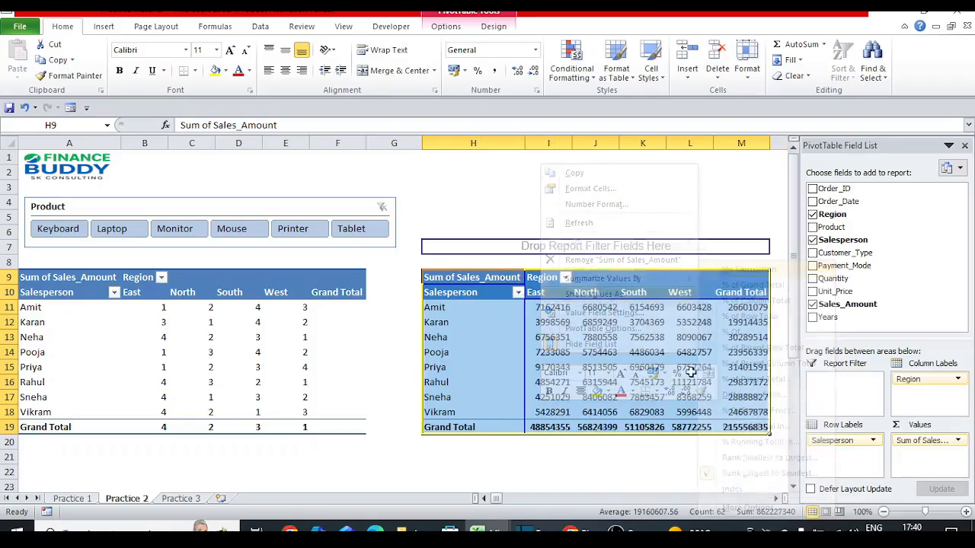
Step: Format all sales values of the copied pivot table with comma separators and no decimal places
{"action": "left_click", "coordinate": [540, 304]}
{"action": "key", "text": "ctrl+shift+End"}
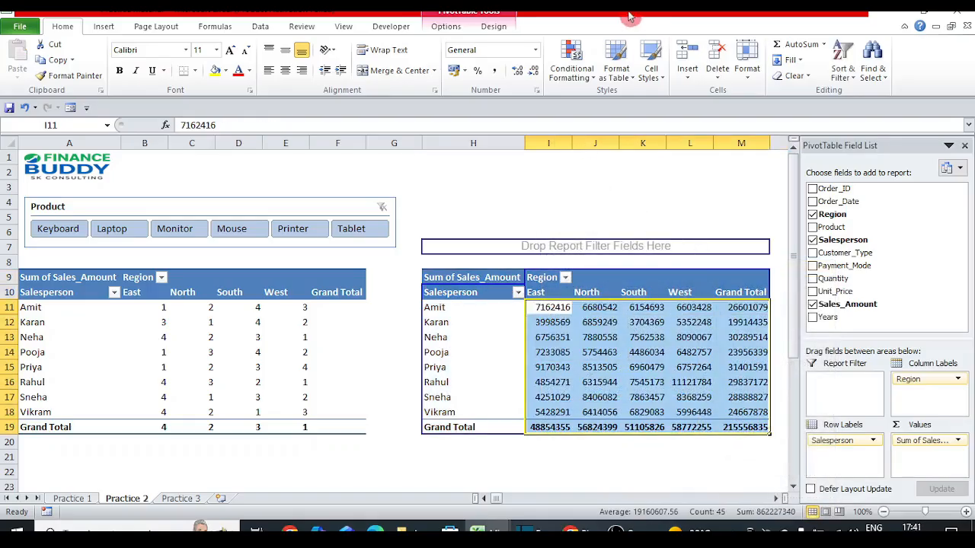
{"action": "left_click", "coordinate": [498, 70]}
{"action": "left_click", "coordinate": [534, 70]}
{"action": "left_click", "coordinate": [534, 70]}
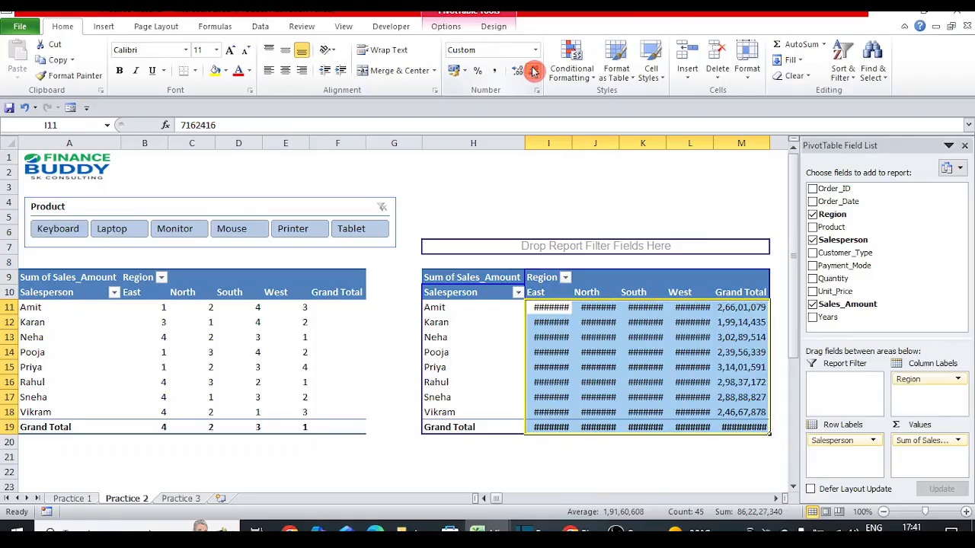
Step: Autofit the widths of columns I to M so the copied table's formatted amounts fit
{"action": "left_click_drag", "start_coordinate": [539, 144], "coordinate": [731, 145]}
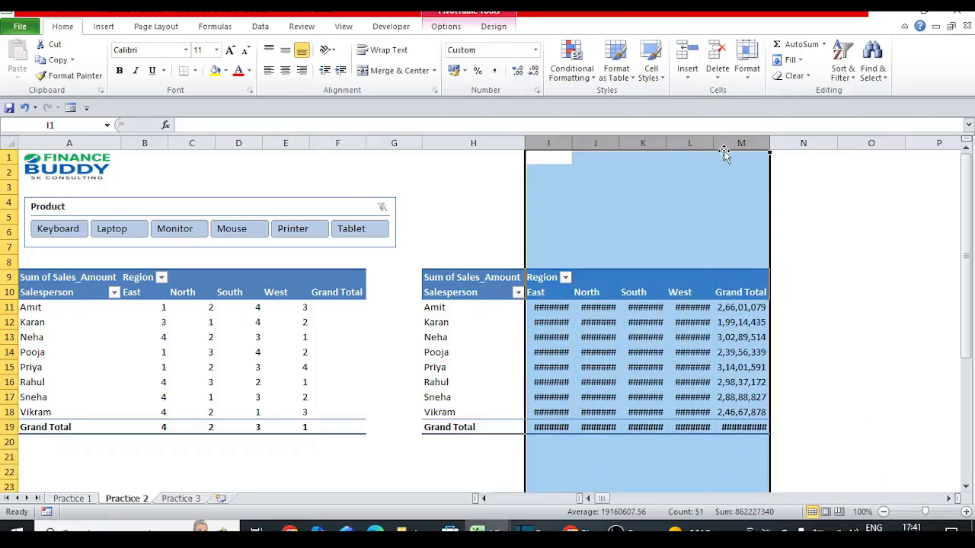
{"action": "double_click", "coordinate": [569, 144]}
{"action": "left_click", "coordinate": [588, 233]}
{"action": "left_click", "coordinate": [514, 457]}
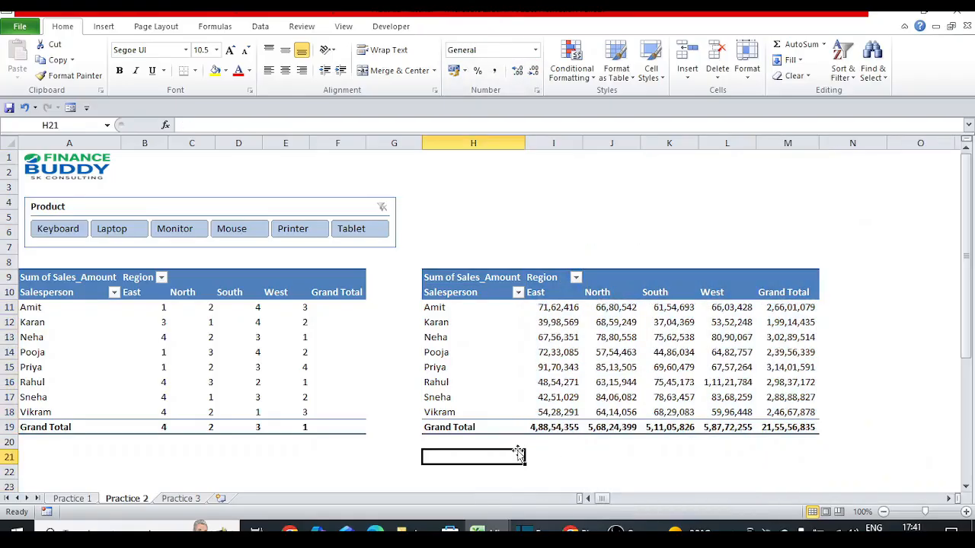
Step: Compare the Grand Total sales of each region in the copied table with the region ranks in the original
{"action": "left_click", "coordinate": [303, 450]}
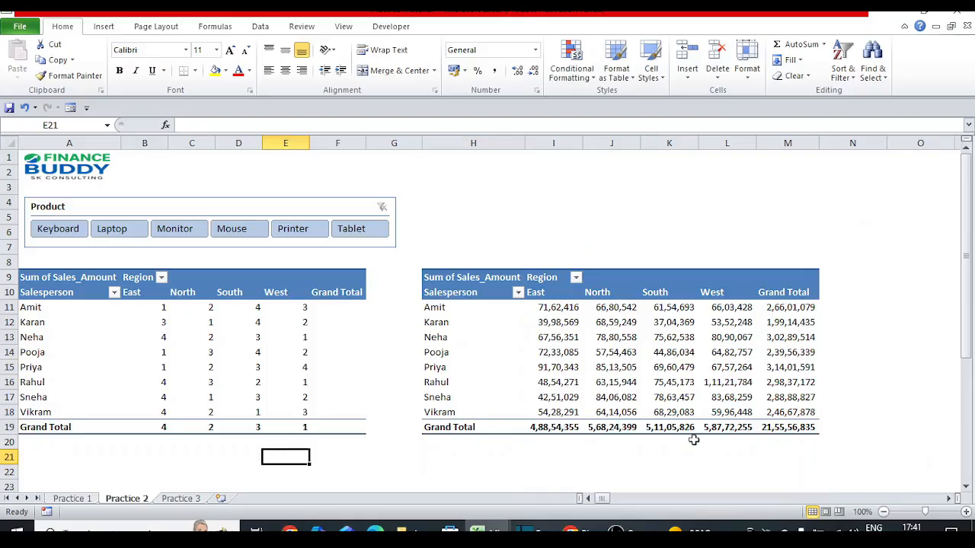
{"action": "left_click", "coordinate": [724, 429]}
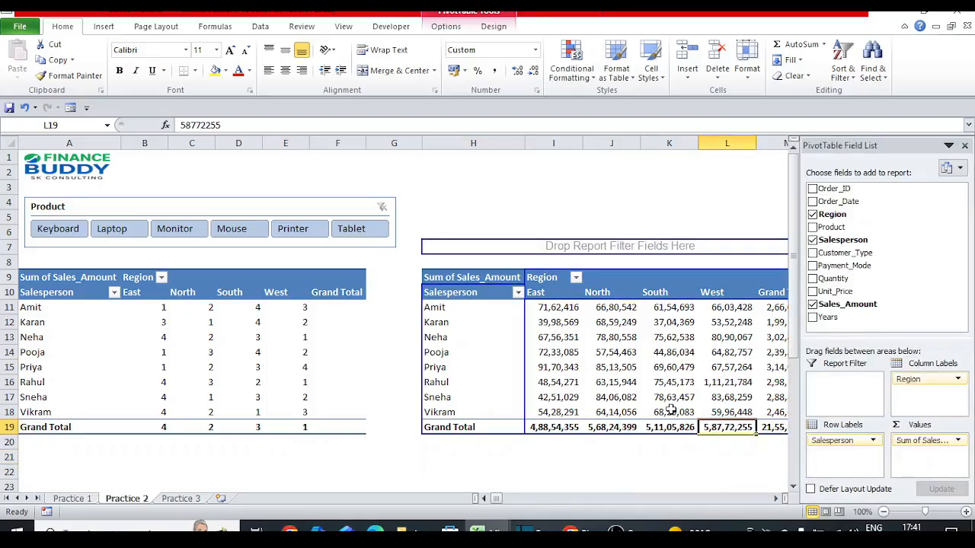
{"action": "left_click", "coordinate": [727, 447]}
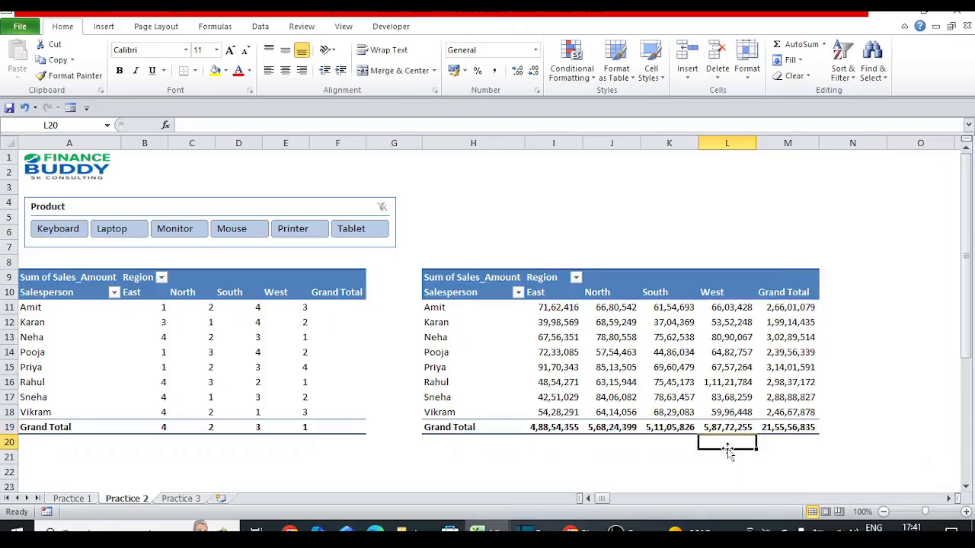
{"action": "key", "text": "Up"}
{"action": "key", "text": "Right"}
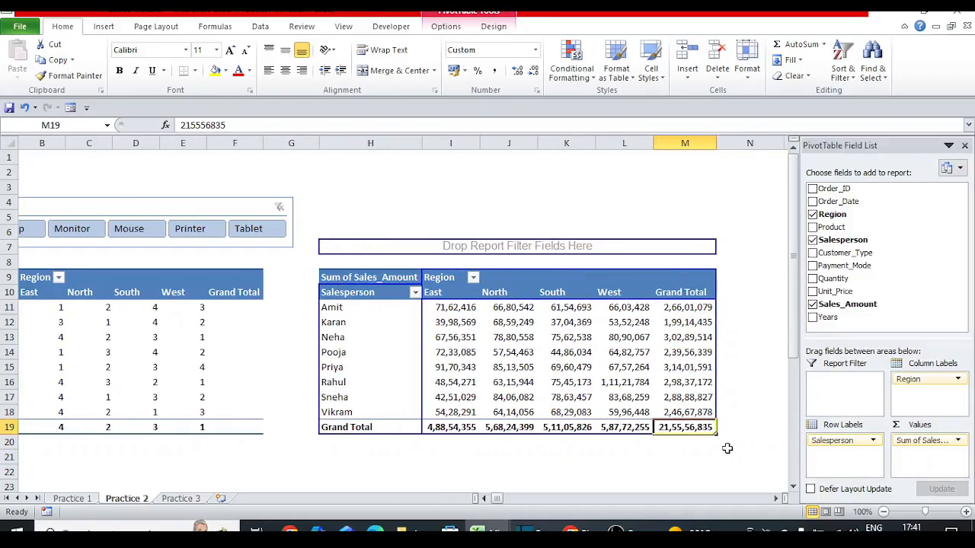
{"action": "left_click", "coordinate": [196, 429]}
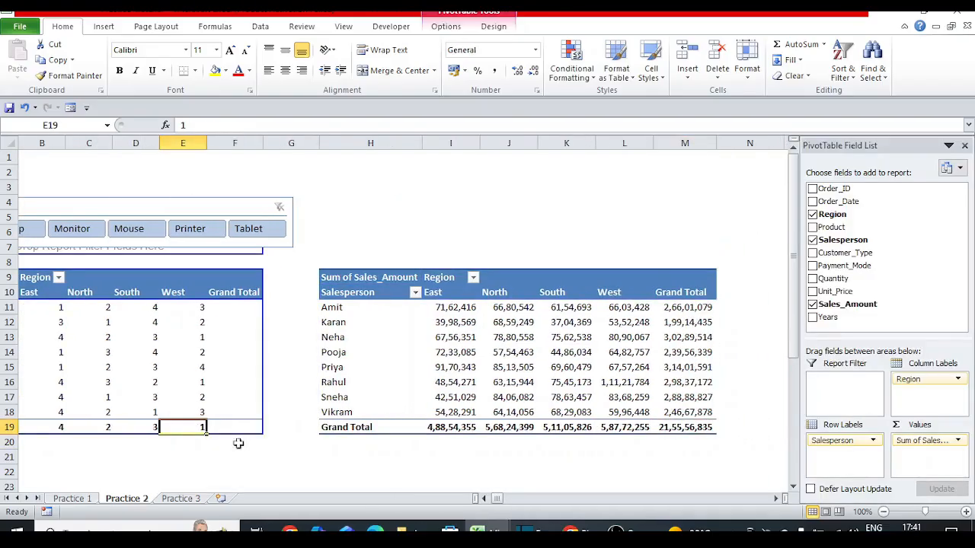
{"action": "key", "text": "Left"}
{"action": "key", "text": "Left"}
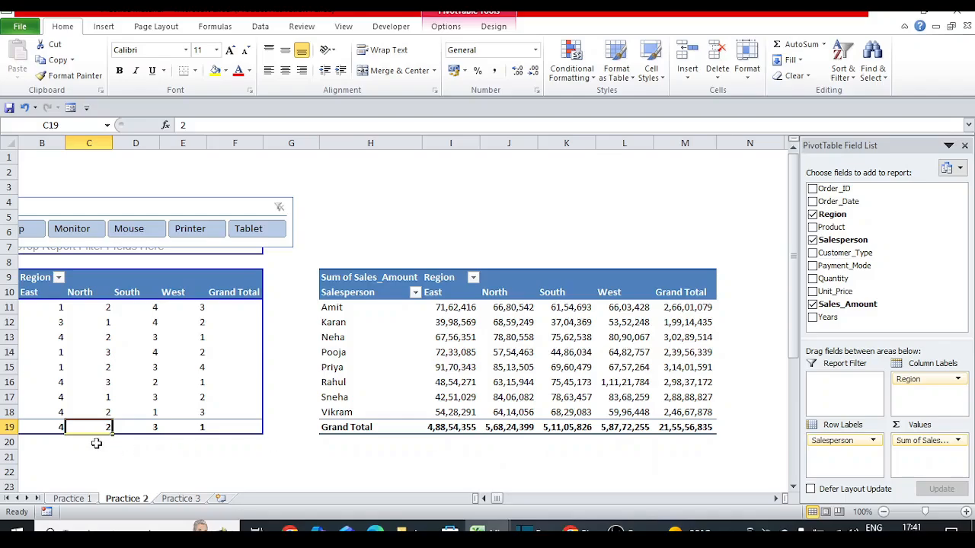
Step: Compare the last salesperson's regional sales in the copied table with the region ranks in the original pivot table
{"action": "left_click", "coordinate": [677, 412]}
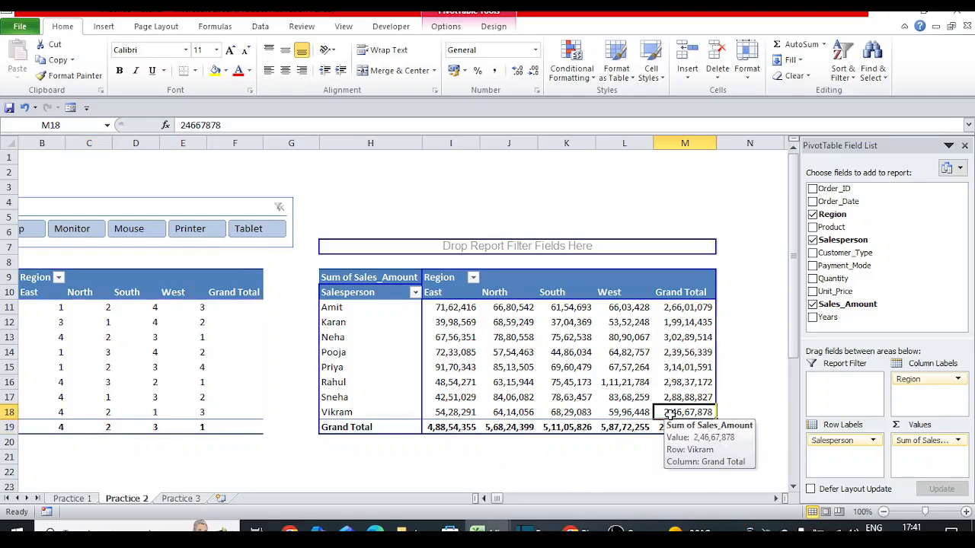
{"action": "key", "text": "Left"}
{"action": "key", "text": "Left"}
{"action": "key", "text": "Left"}
{"action": "key", "text": "Left"}
{"action": "key", "text": "Left"}
{"action": "key", "text": "Left"}
{"action": "key", "text": "Left"}
{"action": "key", "text": "Left"}
{"action": "key", "text": "Left"}
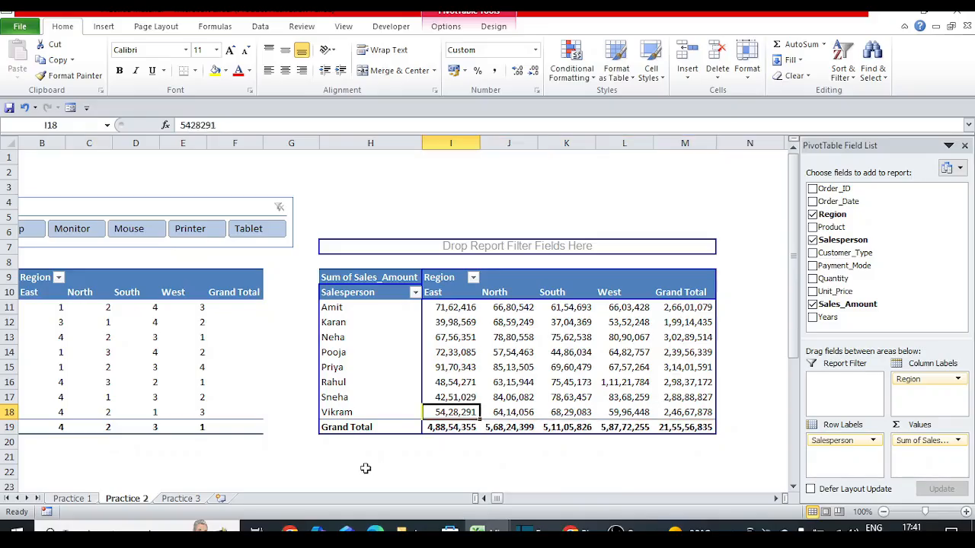
{"action": "key", "text": "Left"}
{"action": "key", "text": "Left"}
{"action": "key", "text": "Left"}
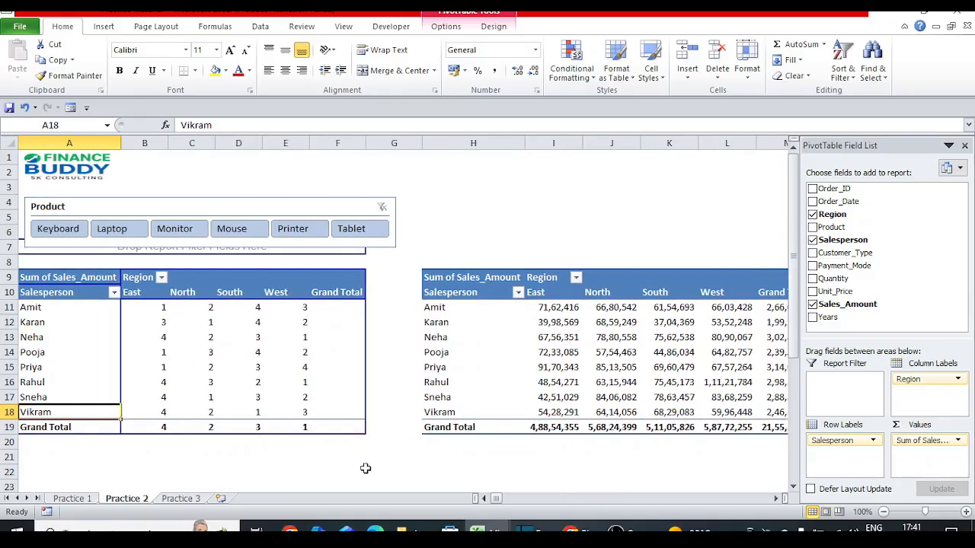
{"action": "key", "text": "Right"}
{"action": "key", "text": "Right"}
{"action": "key", "text": "Right"}
{"action": "key", "text": "Right"}
{"action": "key", "text": "Right"}
{"action": "key", "text": "Right"}
{"action": "key", "text": "Right"}
{"action": "key", "text": "Right"}
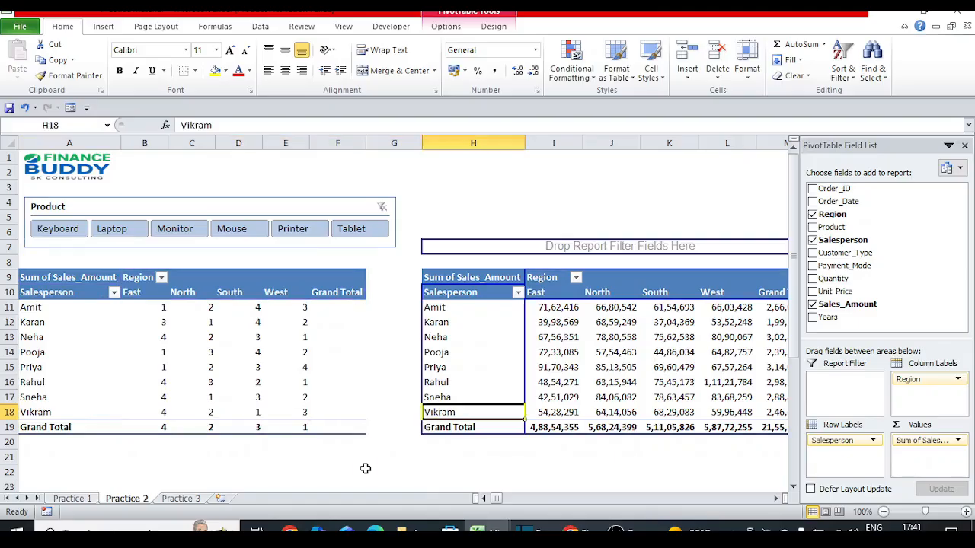
{"action": "key", "text": "Left"}
{"action": "key", "text": "Left"}
{"action": "key", "text": "Left"}
{"action": "key", "text": "Left"}
{"action": "key", "text": "Left"}
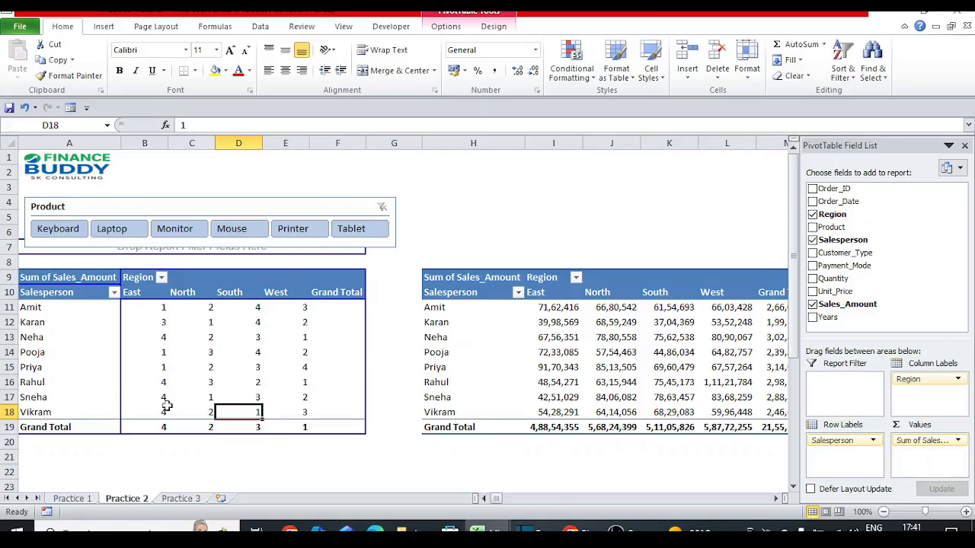
Step: Show the original pivot table's sales values as Rank Largest to Smallest with Salesperson as the base field
{"action": "left_click", "coordinate": [233, 353]}
{"action": "right_click", "coordinate": [233, 352]}
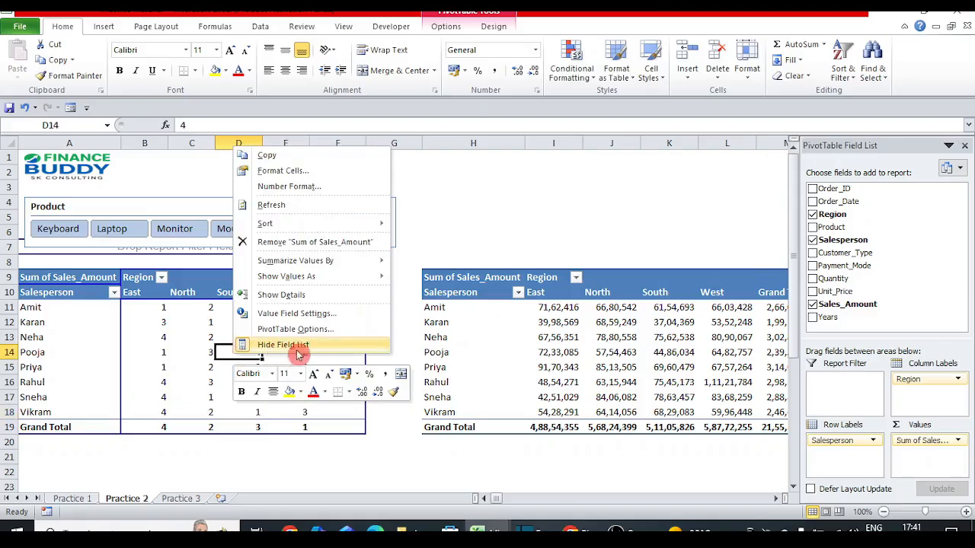
{"action": "mouse_move", "coordinate": [353, 286]}
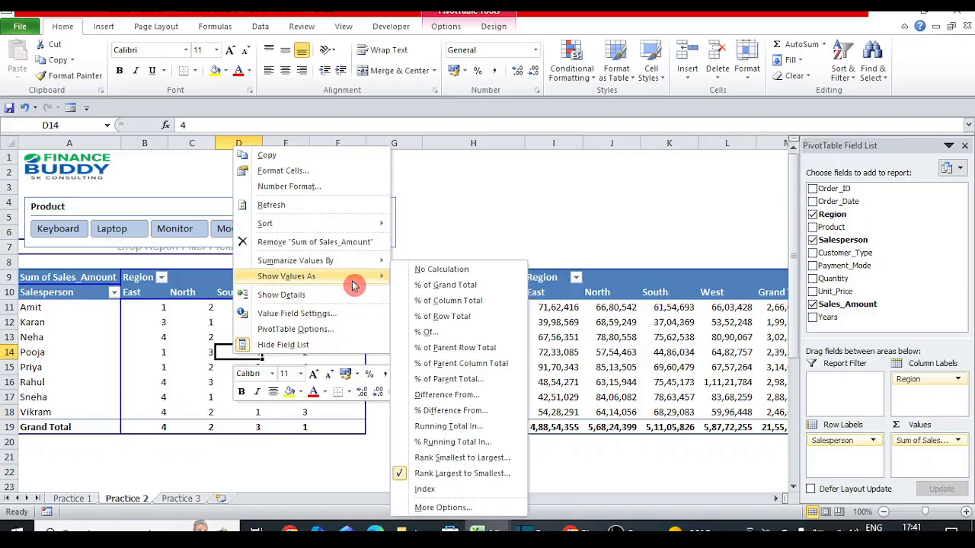
{"action": "left_click", "coordinate": [449, 473]}
{"action": "left_click", "coordinate": [625, 288]}
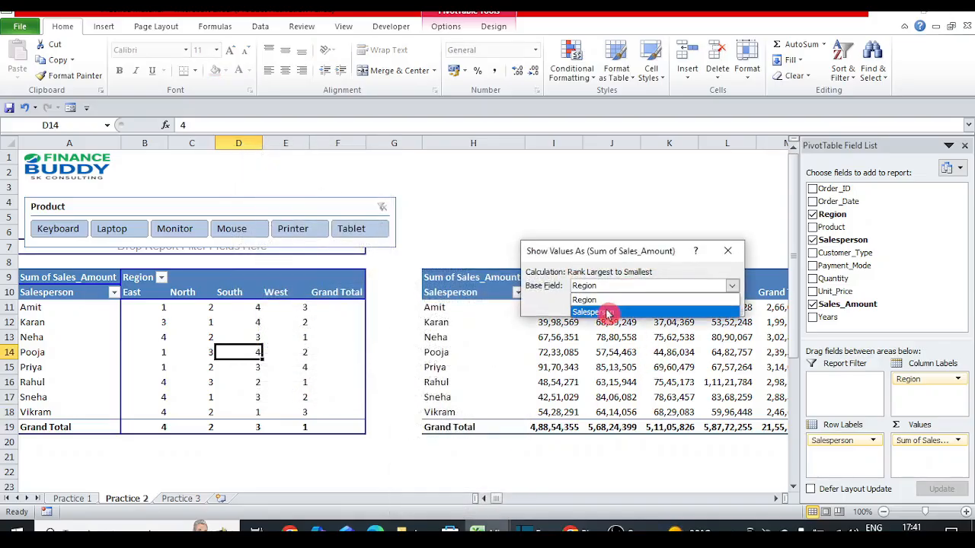
{"action": "left_click", "coordinate": [609, 312]}
{"action": "left_click", "coordinate": [652, 306]}
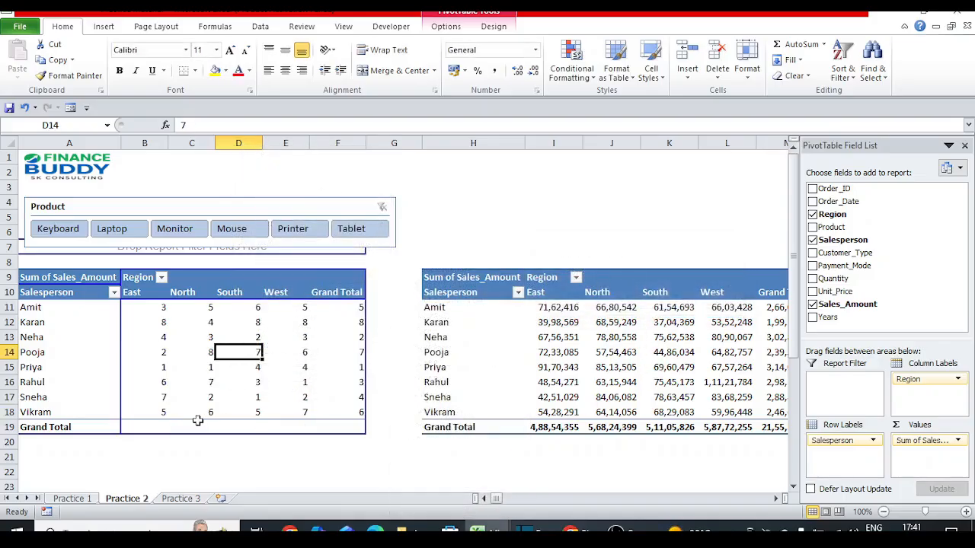
Step: Compare the salesperson ranks in row 15 of the original table with the same row's sales in the copied table
{"action": "left_click", "coordinate": [175, 325]}
{"action": "left_click", "coordinate": [338, 320]}
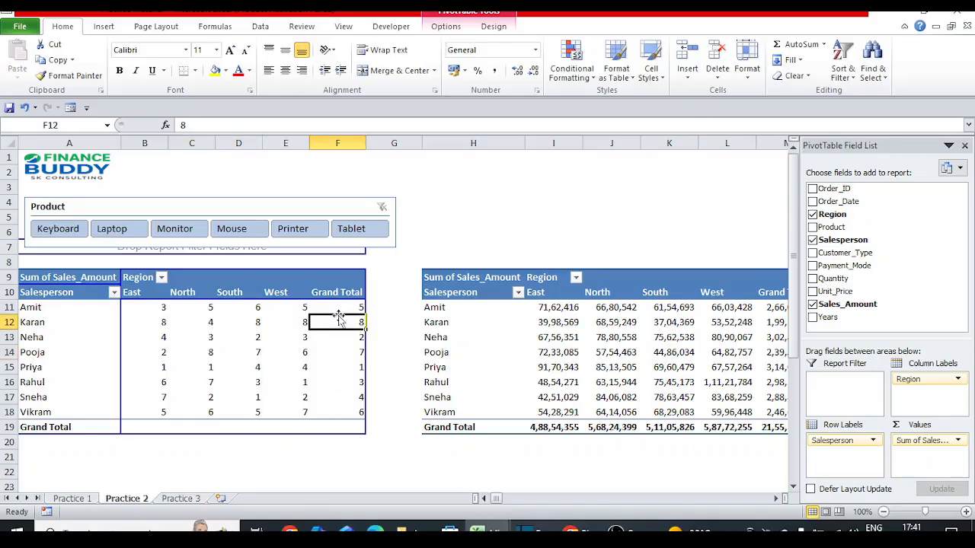
{"action": "left_click", "coordinate": [152, 368]}
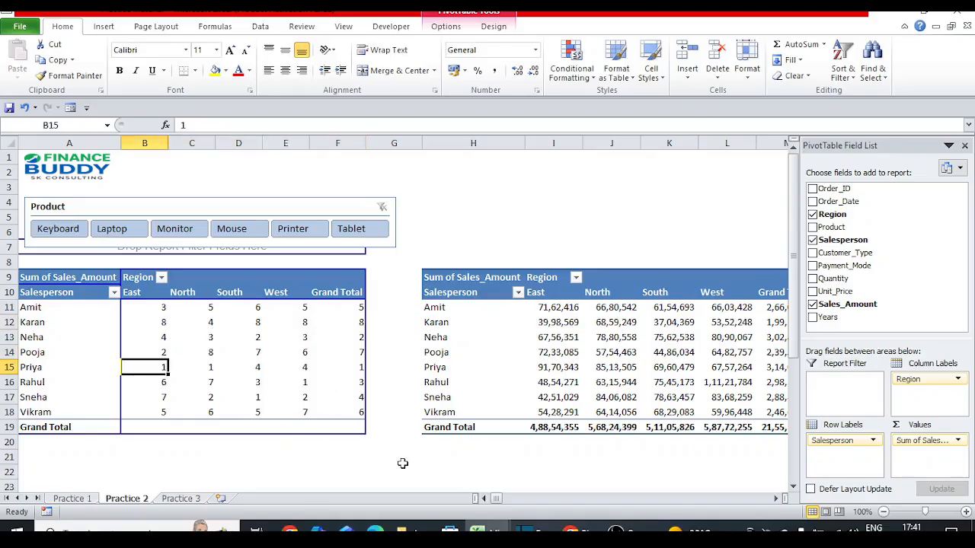
{"action": "key", "text": "Right"}
{"action": "key", "text": "Right"}
{"action": "key", "text": "Right"}
{"action": "key", "text": "Right"}
{"action": "key", "text": "Right"}
{"action": "key", "text": "Right"}
{"action": "key", "text": "Right"}
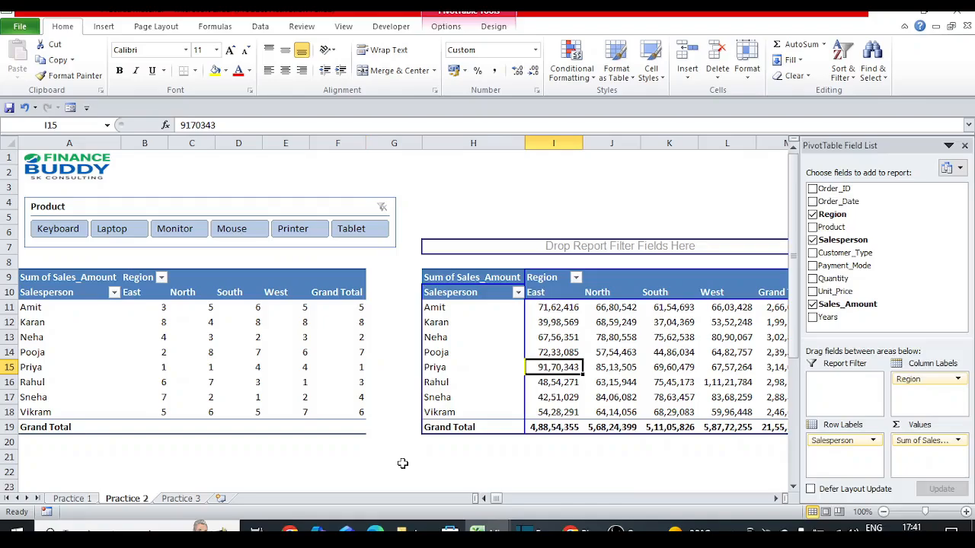
{"action": "key", "text": "Right"}
{"action": "key", "text": "Right"}
{"action": "key", "text": "Right"}
{"action": "key", "text": "Right"}
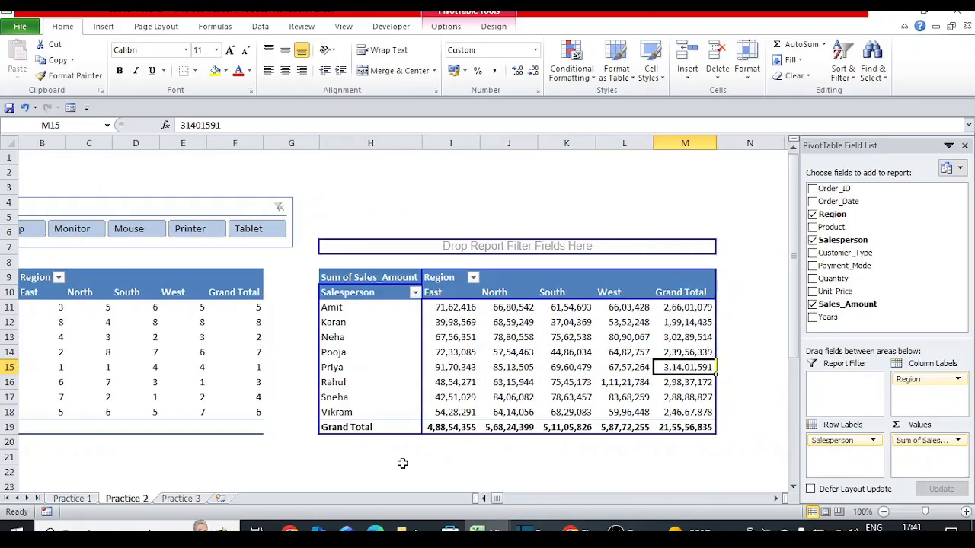
Step: Examine the Grand Total ranks of all salespersons and the region columns in the original table
{"action": "left_click_drag", "start_coordinate": [256, 311], "coordinate": [259, 409]}
{"action": "left_click", "coordinate": [298, 297]}
{"action": "key", "text": "Left"}
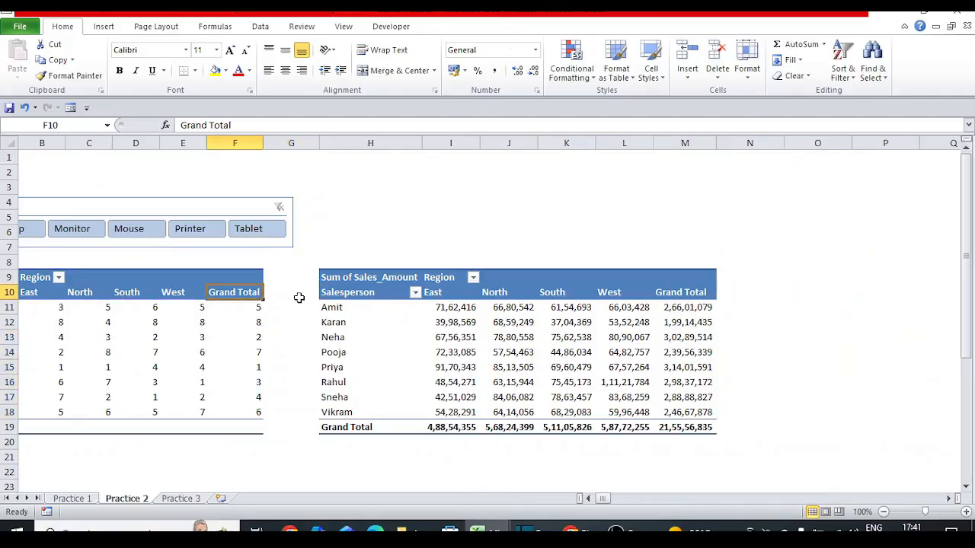
{"action": "key", "text": "Left"}
{"action": "key", "text": "Left"}
{"action": "key", "text": "Left"}
{"action": "key", "text": "Left"}
{"action": "key", "text": "Left"}
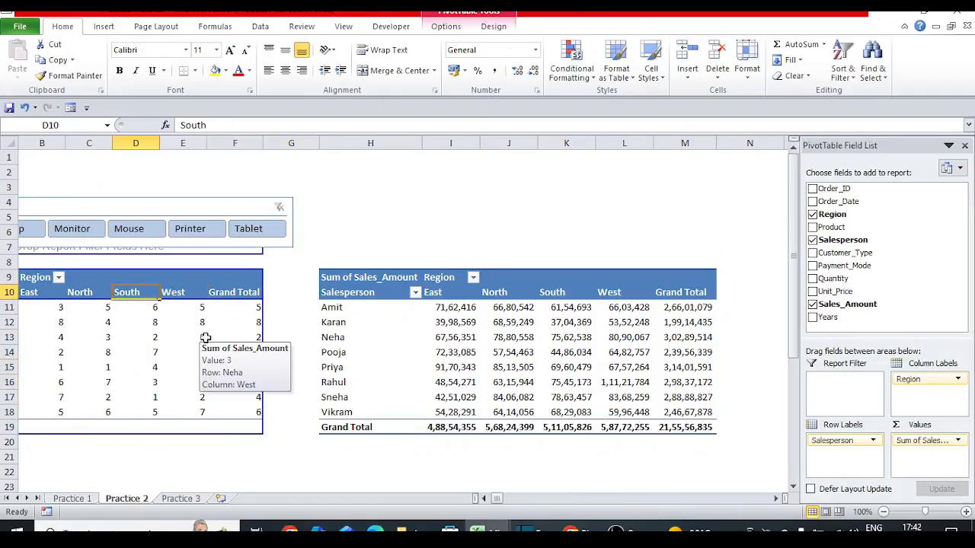
Step: Hide the PivotTable field list so both pivot tables fit in view
{"action": "right_click", "coordinate": [205, 337]}
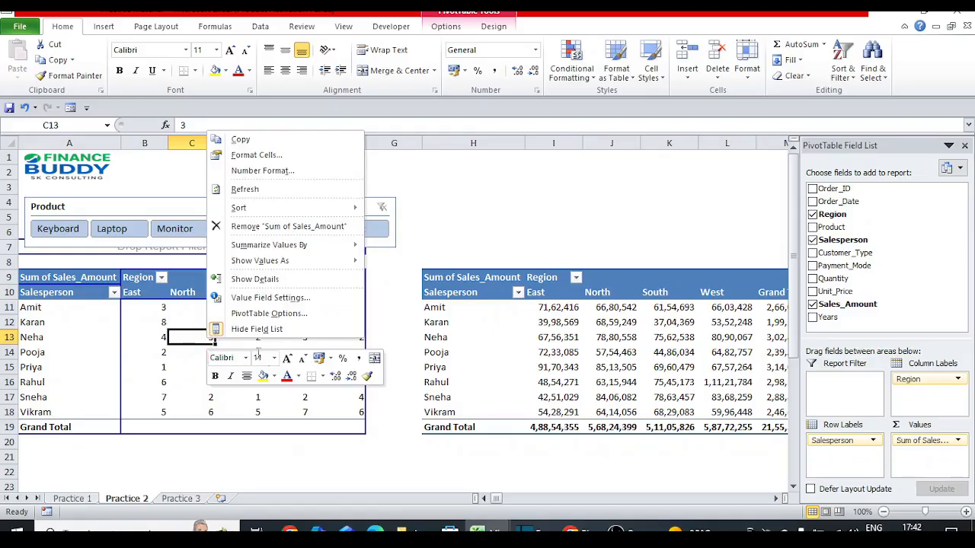
{"action": "left_click", "coordinate": [262, 329]}
{"action": "right_click", "coordinate": [536, 351]}
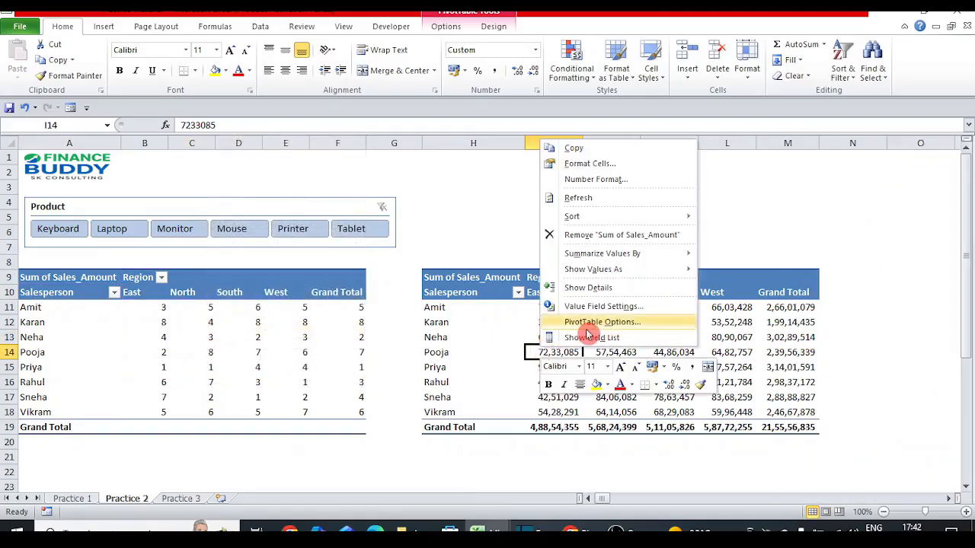
{"action": "key", "text": "Escape"}
{"action": "left_click", "coordinate": [385, 307]}
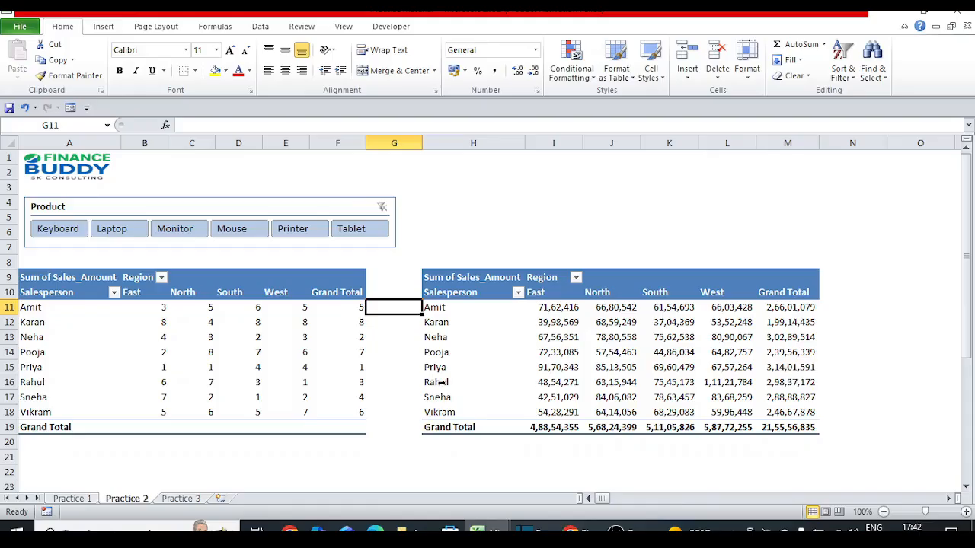
Step: Check the salespersons' Grand Total ranks against the copied table's totals and review the ranks in the East column
{"action": "left_click", "coordinate": [361, 367]}
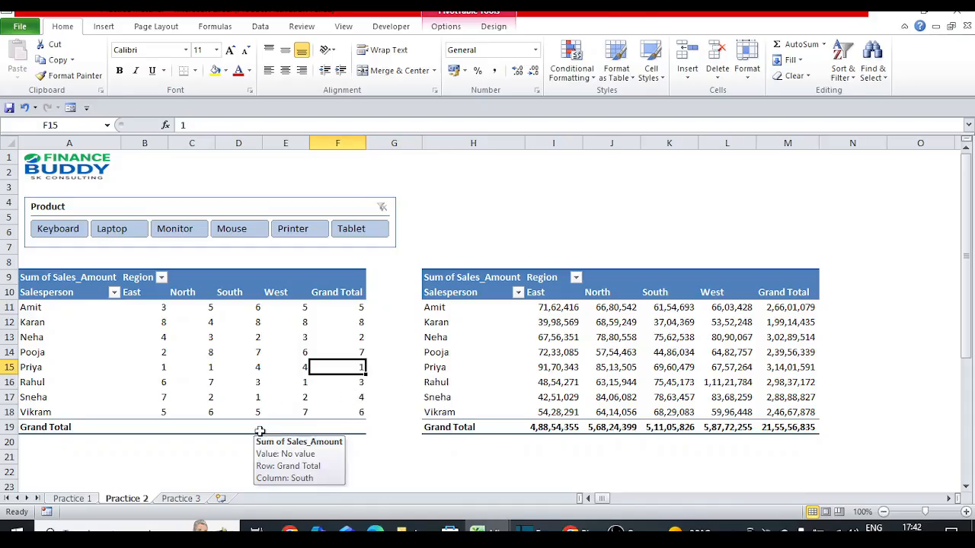
{"action": "left_click", "coordinate": [362, 332]}
{"action": "left_click", "coordinate": [787, 335]}
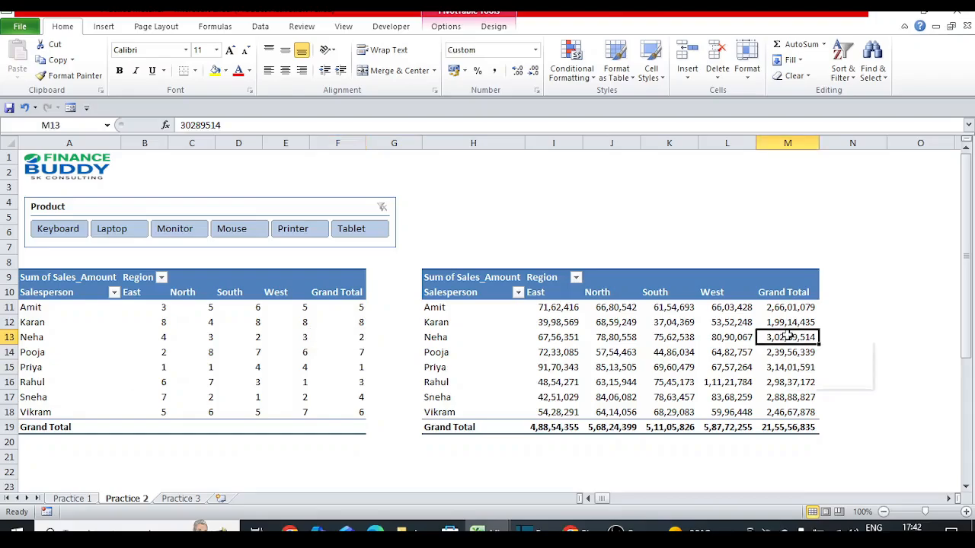
{"action": "left_click", "coordinate": [297, 324]}
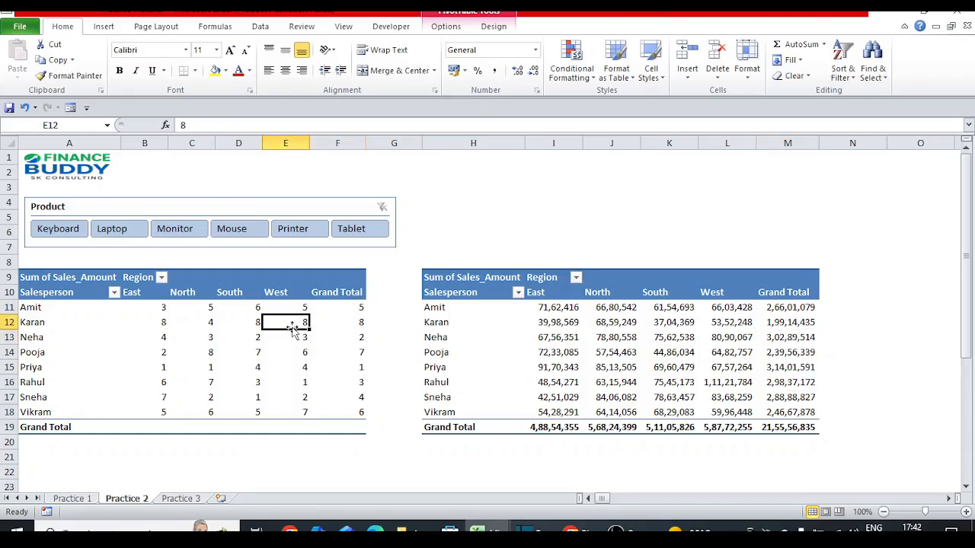
{"action": "key", "text": "Up"}
{"action": "key", "text": "Left"}
{"action": "key", "text": "Left"}
{"action": "key", "text": "Left"}
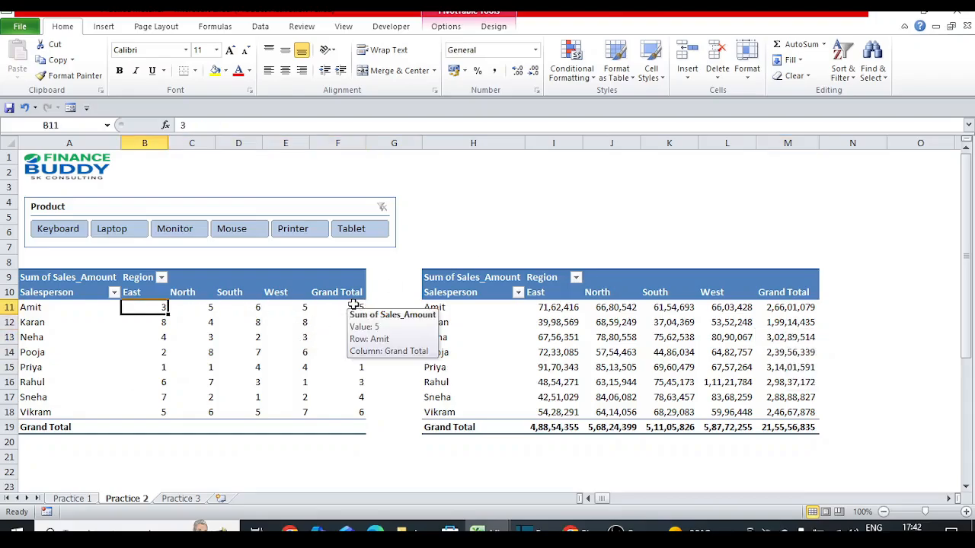
{"action": "key", "text": "Down"}
{"action": "key", "text": "Down"}
{"action": "key", "text": "Down"}
{"action": "key", "text": "Down"}
{"action": "key", "text": "Down"}
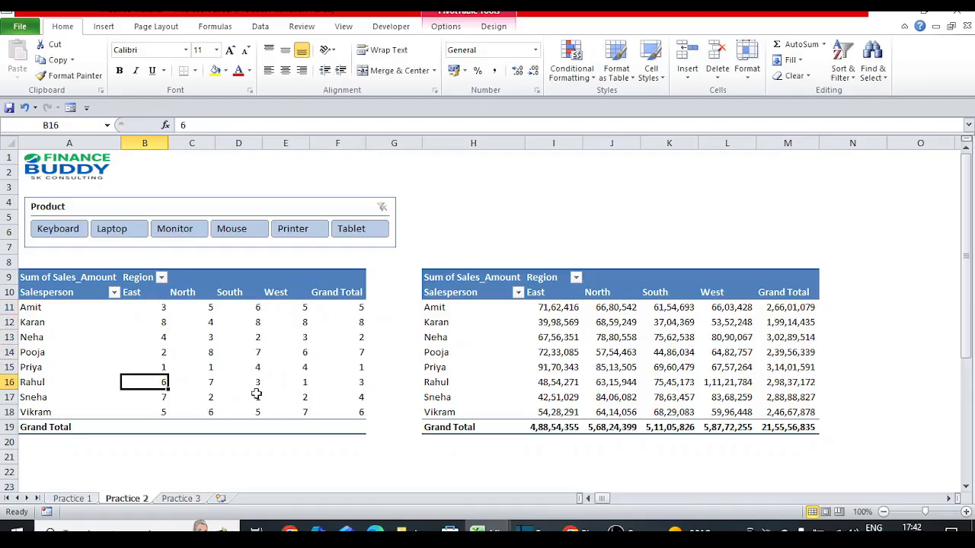
Step: Compare the salesperson ranks in the South and West columns with the matching sales amounts in the copied table
{"action": "left_click", "coordinate": [252, 365]}
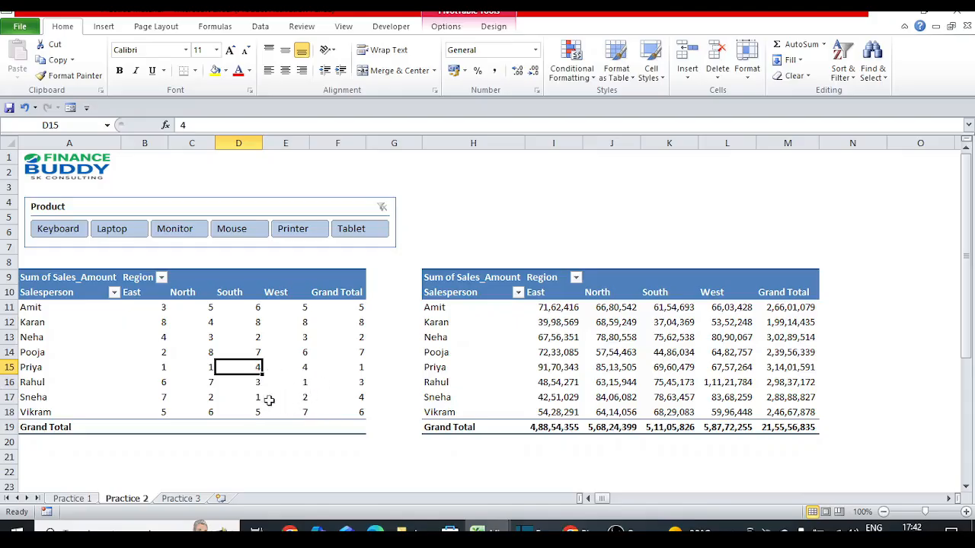
{"action": "left_click", "coordinate": [259, 399]}
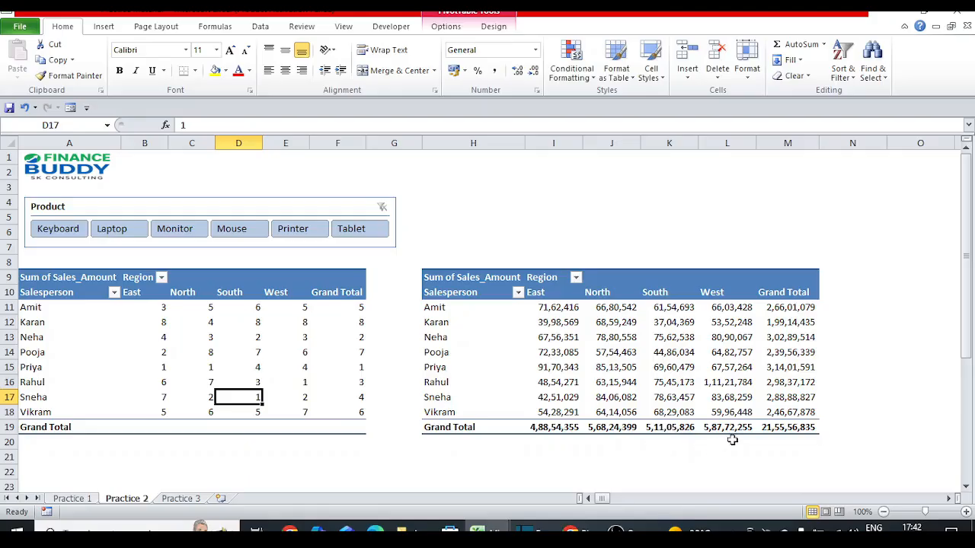
{"action": "key", "text": "Up"}
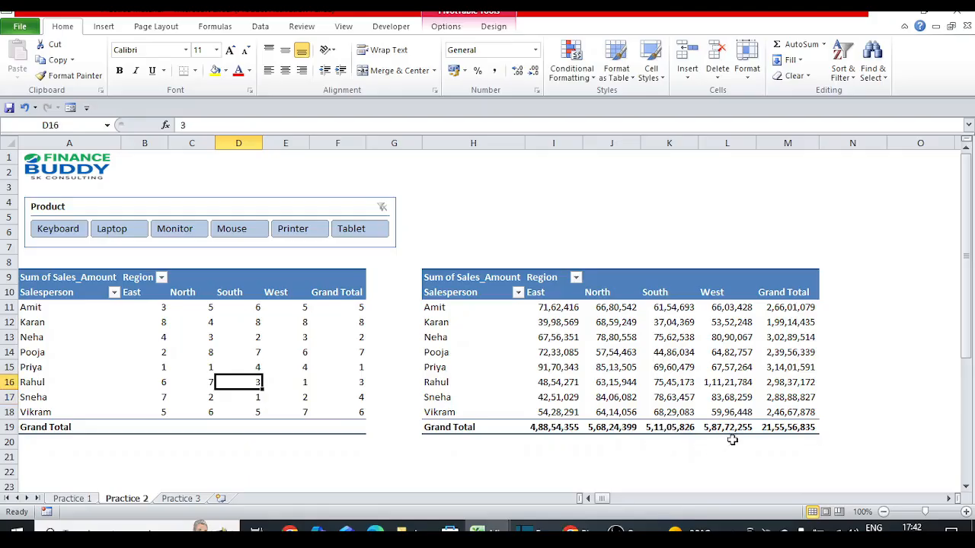
{"action": "left_click", "coordinate": [669, 398]}
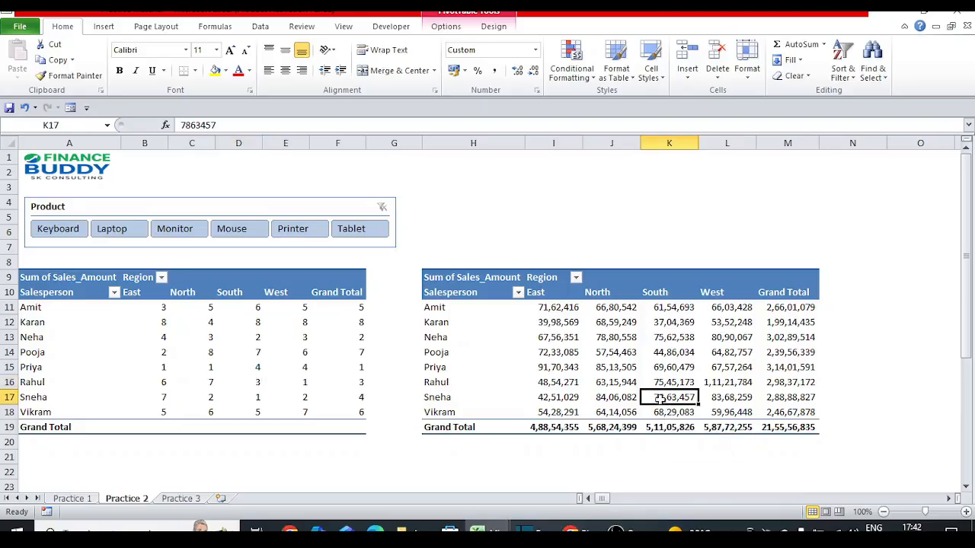
{"action": "mouse_move", "coordinate": [672, 397]}
{"action": "key", "text": "Up"}
{"action": "key", "text": "Right"}
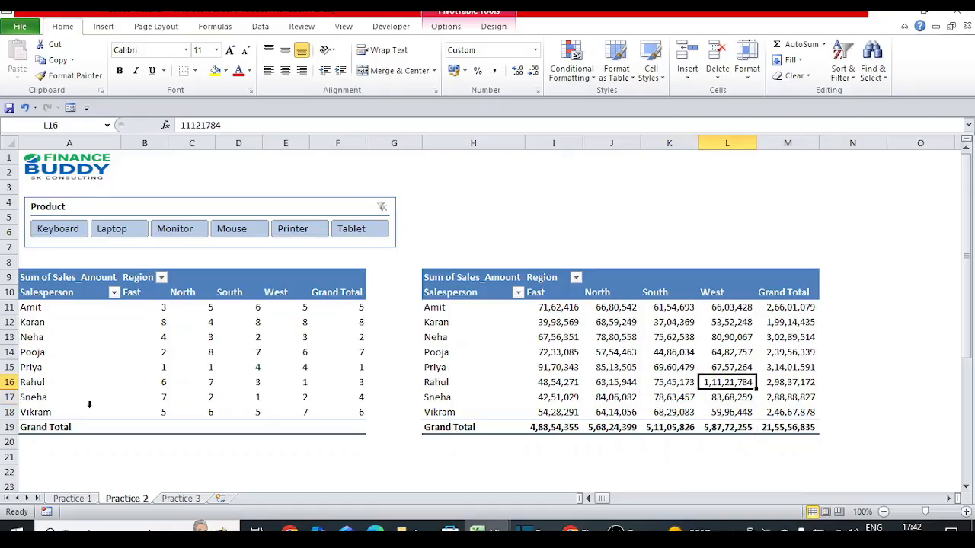
{"action": "left_click", "coordinate": [289, 381]}
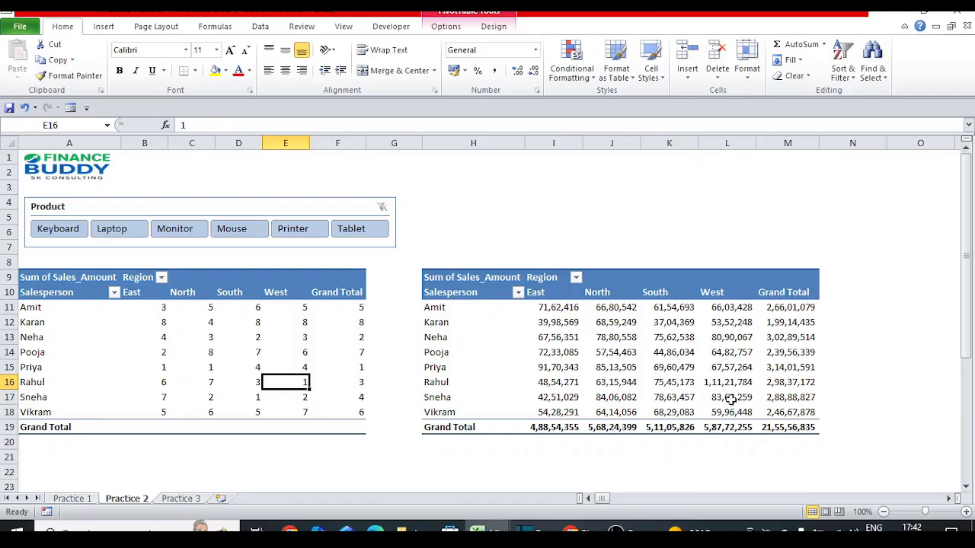
{"action": "left_click", "coordinate": [718, 428]}
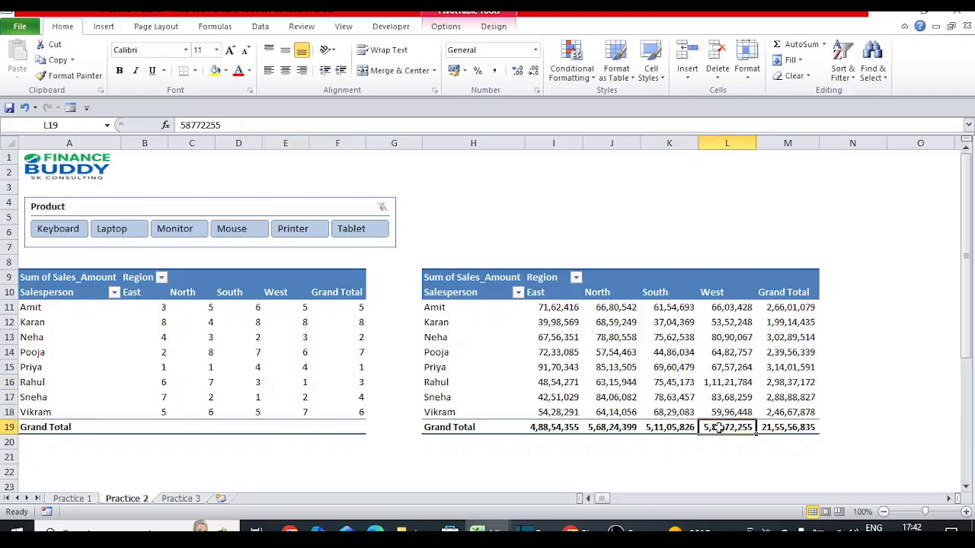
{"action": "left_click", "coordinate": [731, 383]}
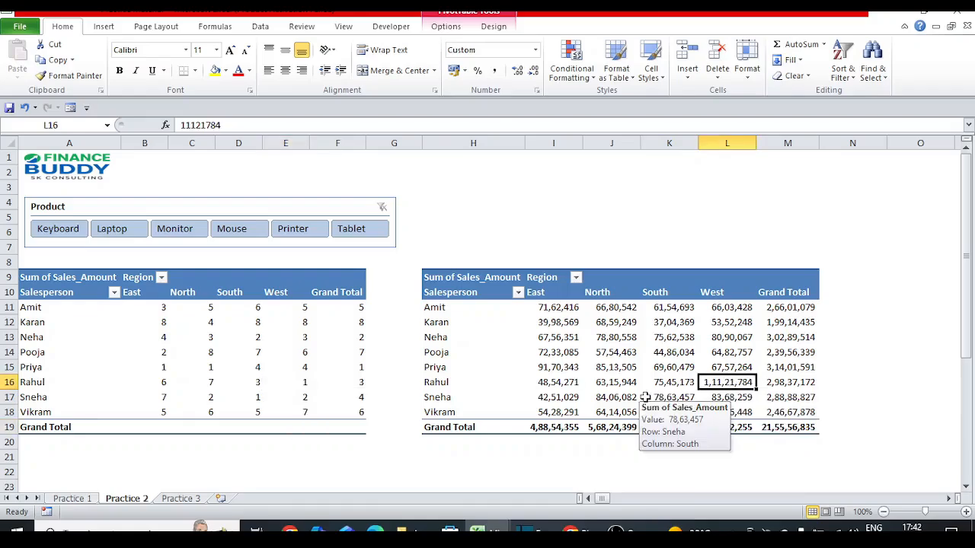
{"action": "left_click", "coordinate": [299, 324]}
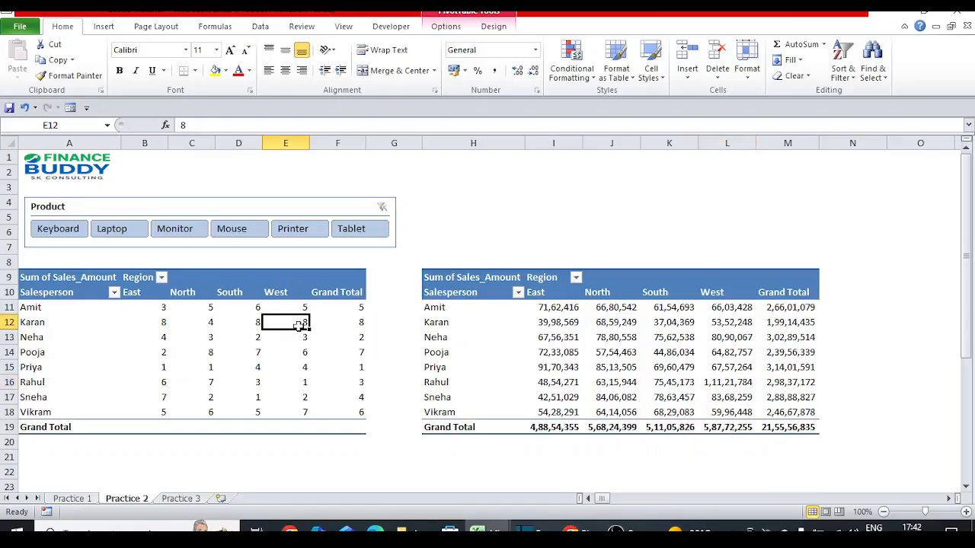
{"action": "left_click", "coordinate": [394, 288]}
{"action": "left_click", "coordinate": [495, 203]}
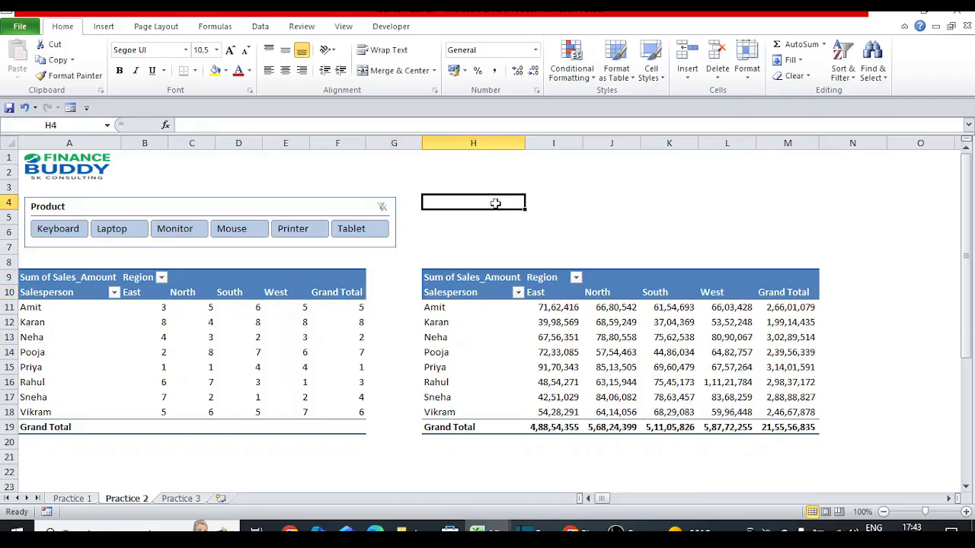
{"action": "left_click", "coordinate": [564, 221]}
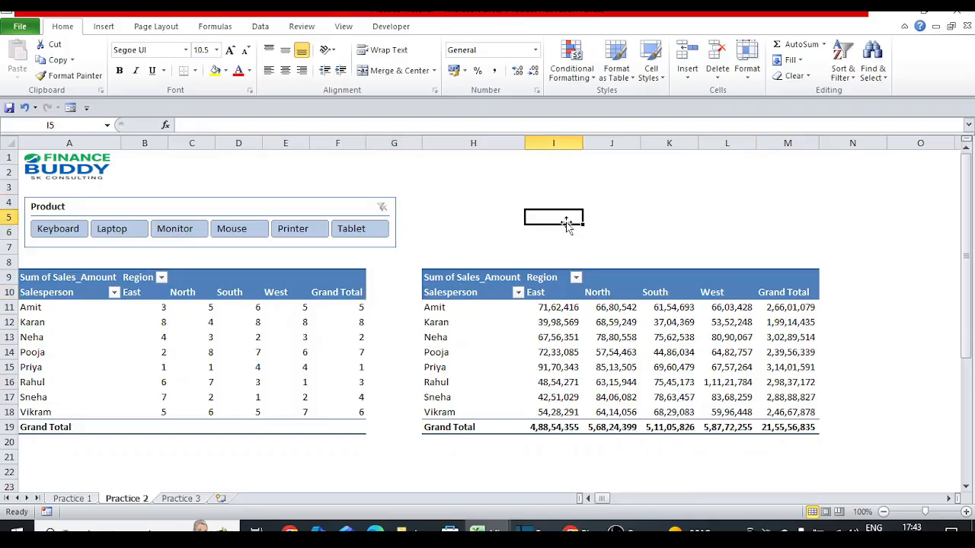